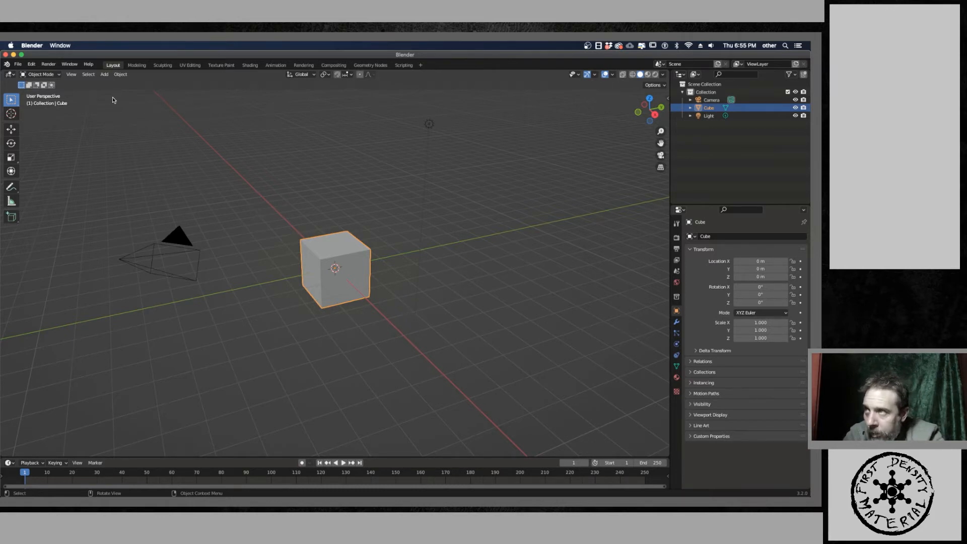
- Delete the default camera, cube and light from the scene
left_click_drag(113, 100, 561, 392)
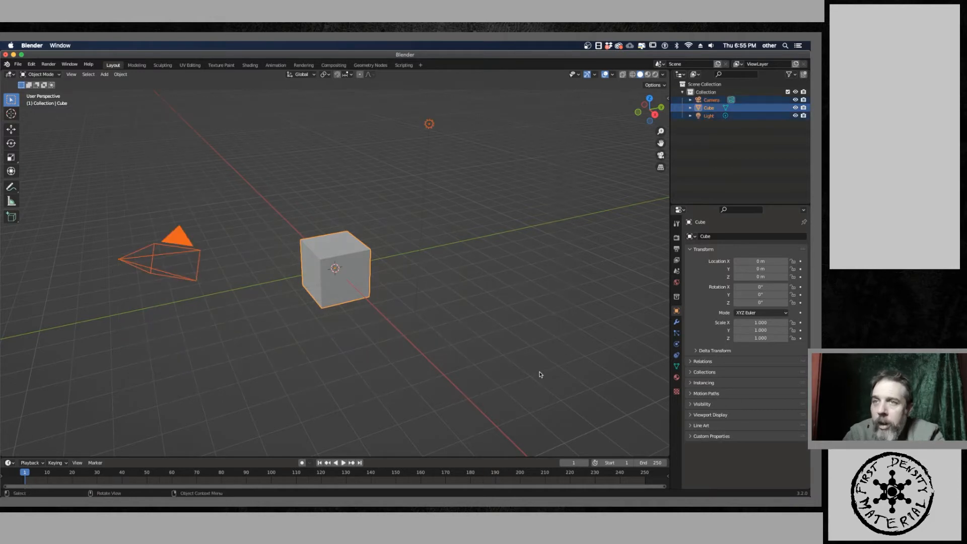
key("Delete")
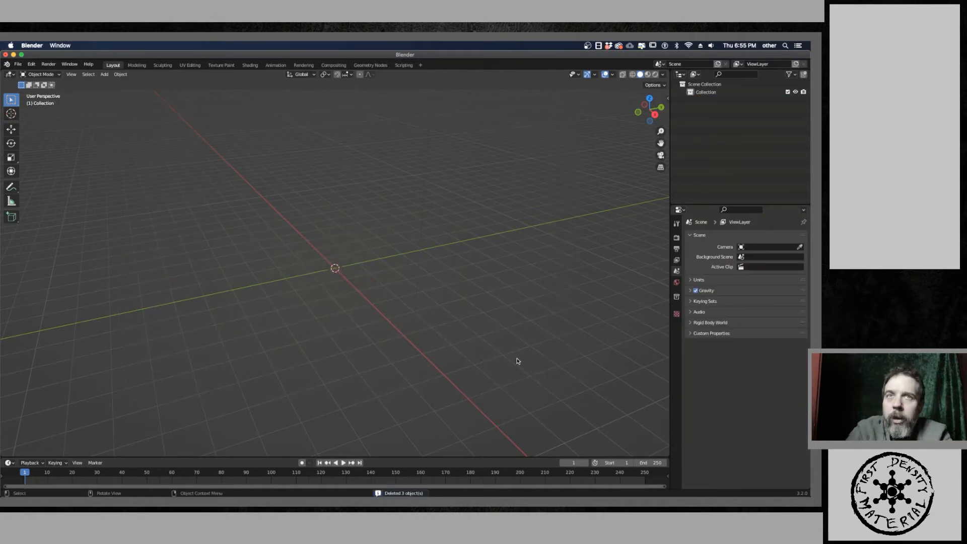
- Import the vector file Shape 1.svg from the Downloads folder as SVG curves
left_click(19, 64)
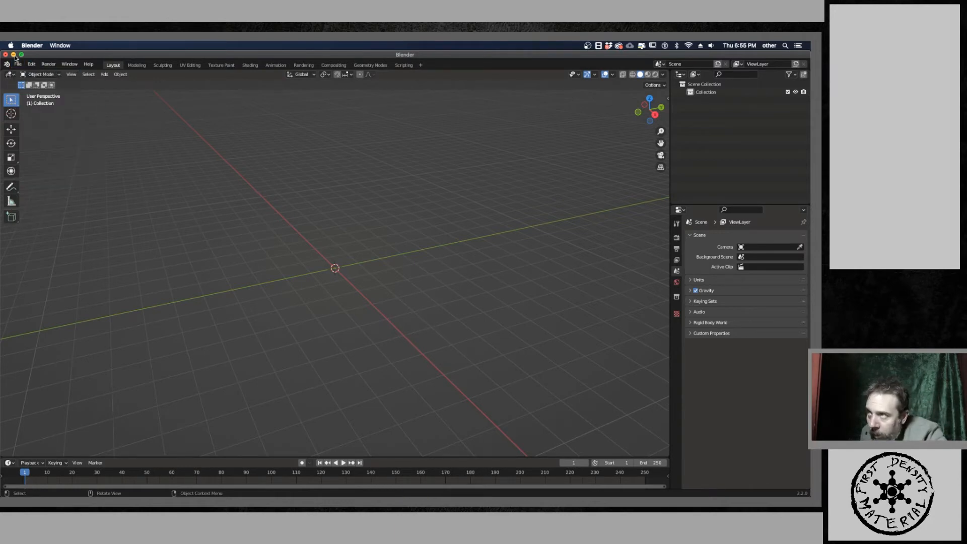
left_click(18, 65)
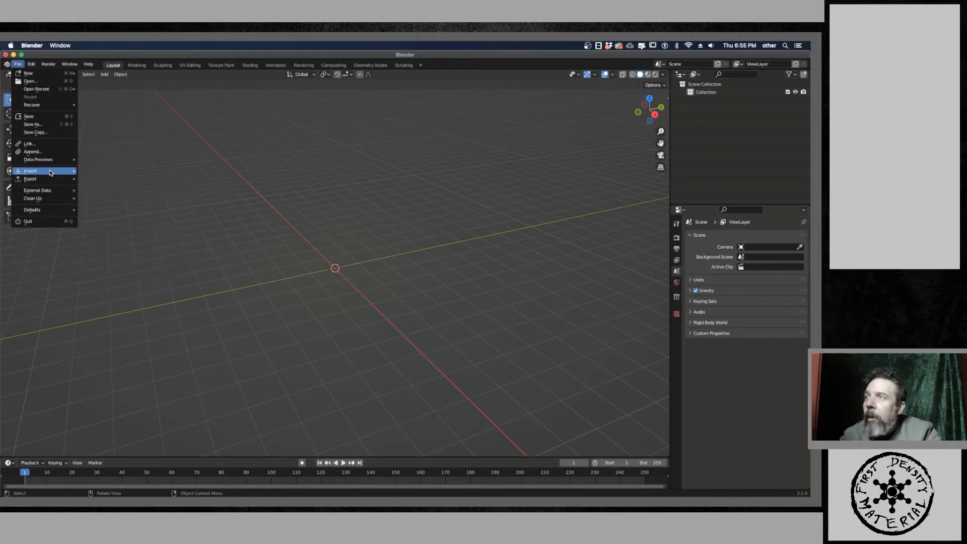
mouse_move(51, 172)
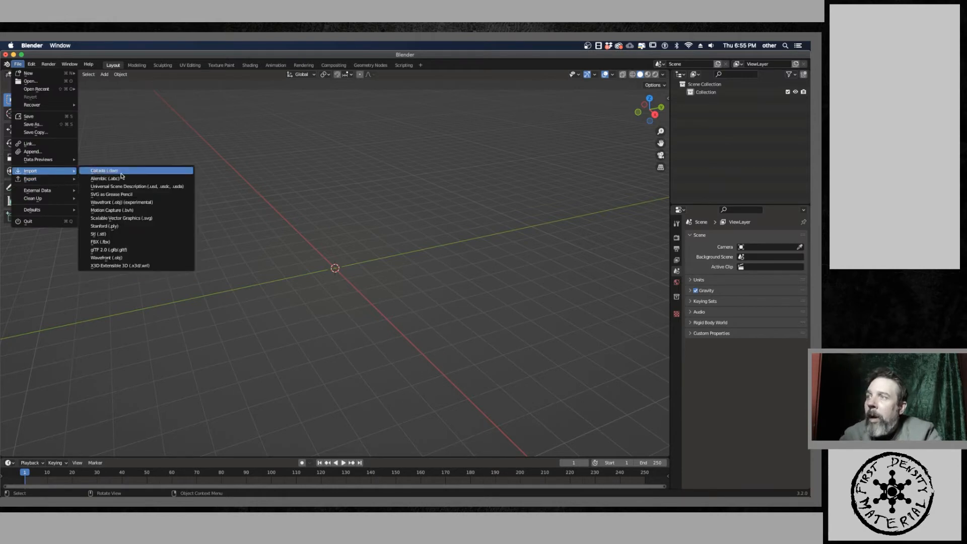
left_click(116, 218)
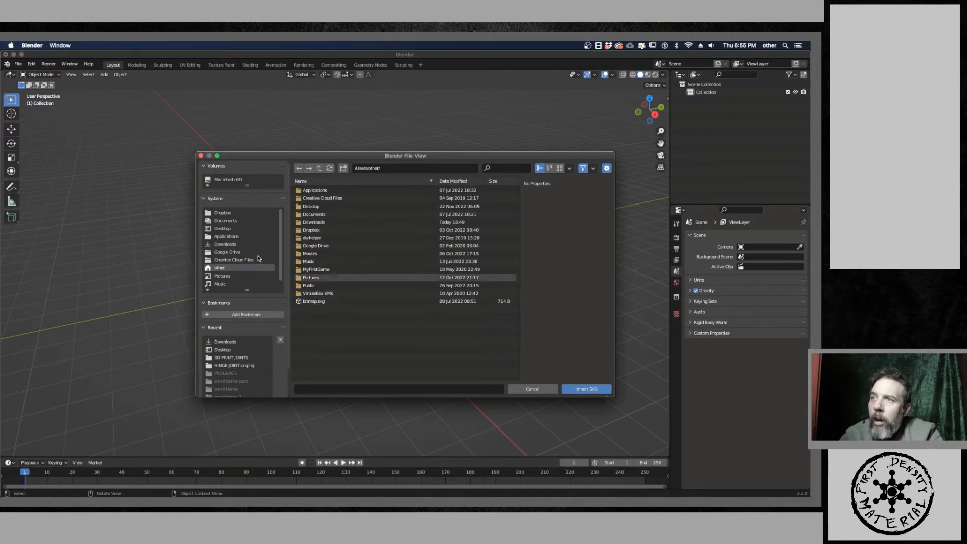
left_click(225, 244)
left_click(313, 262)
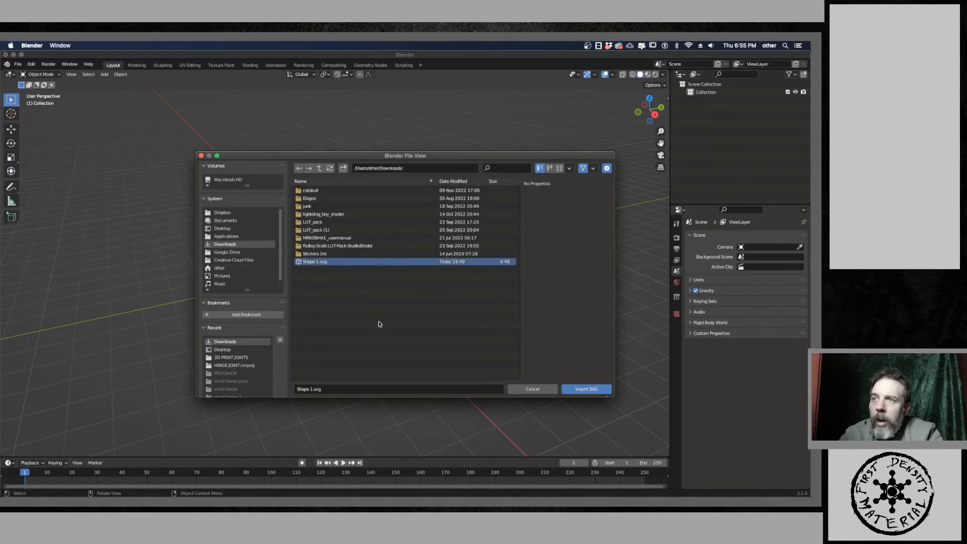
left_click(587, 389)
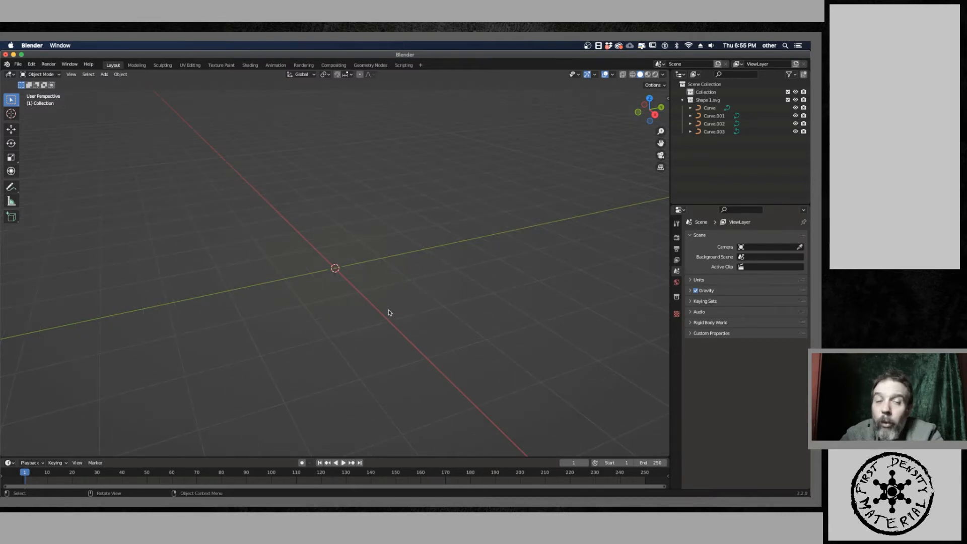
- Select all four imported curves and scale them up uniformly to about 55
left_click_drag(274, 220, 425, 348)
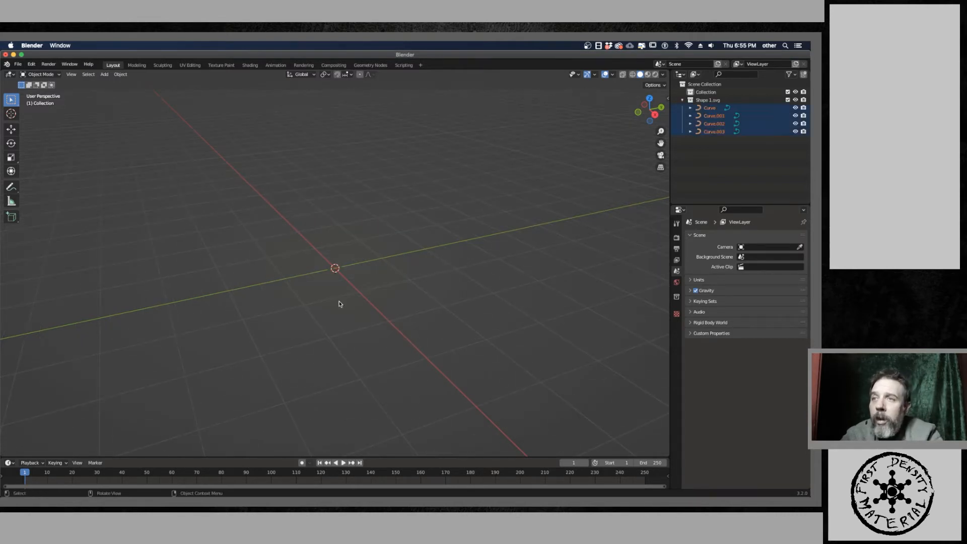
left_click(11, 157)
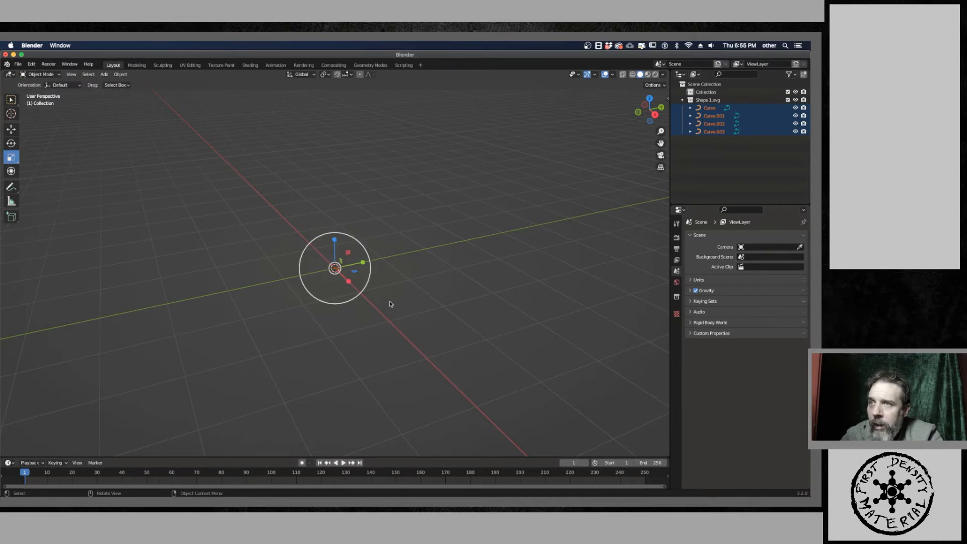
left_click_drag(367, 285, 479, 339)
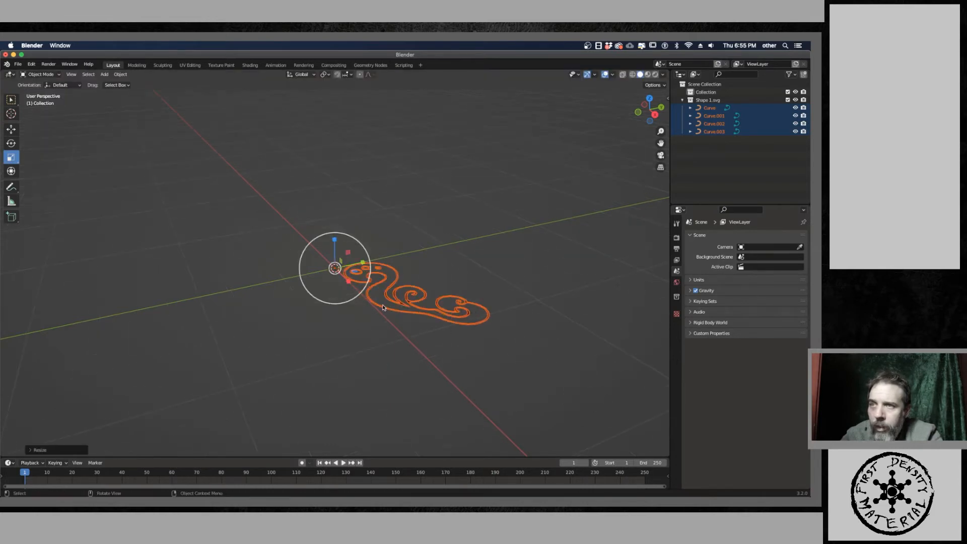
left_click_drag(362, 295, 429, 358)
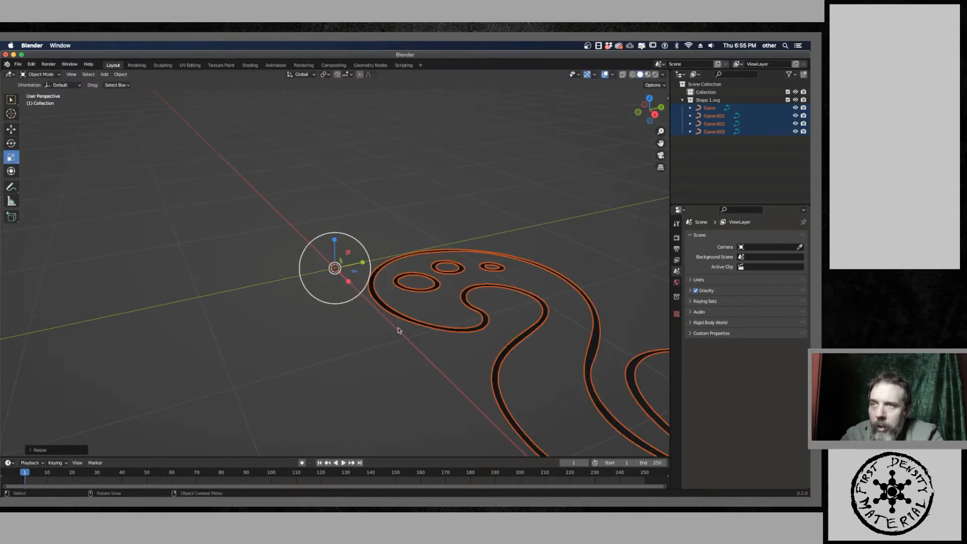
scroll(399, 331, "up", 7)
scroll(347, 339, "down", 8)
middle_click_drag(312, 315, 364, 315)
left_click_drag(364, 315, 425, 335)
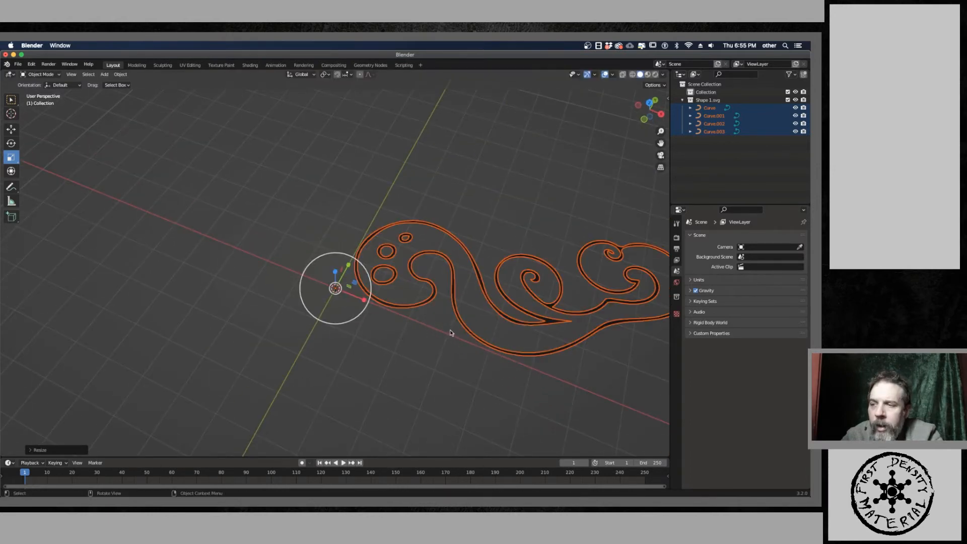
scroll(297, 283, "down", 2)
scroll(317, 305, "up", 8)
scroll(316, 304, "down", 6)
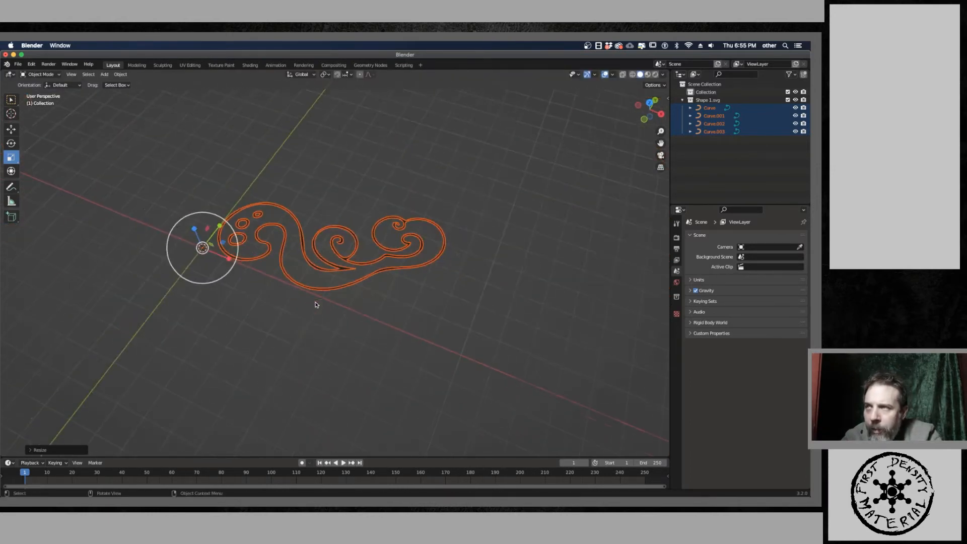
- Duplicate all four curves and move the copies along the Y axis to about -5.53 m
left_click(11, 129)
left_click(88, 193)
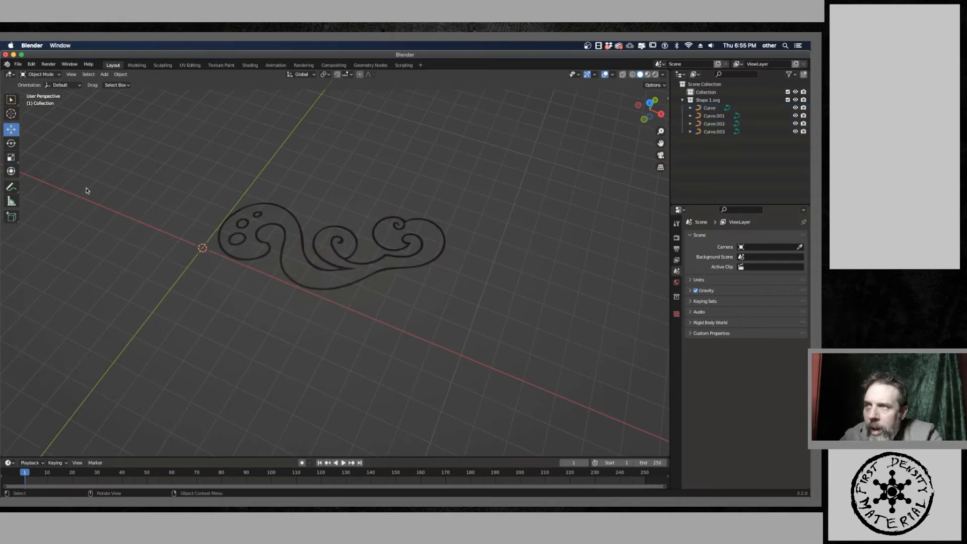
left_click_drag(181, 150, 484, 317)
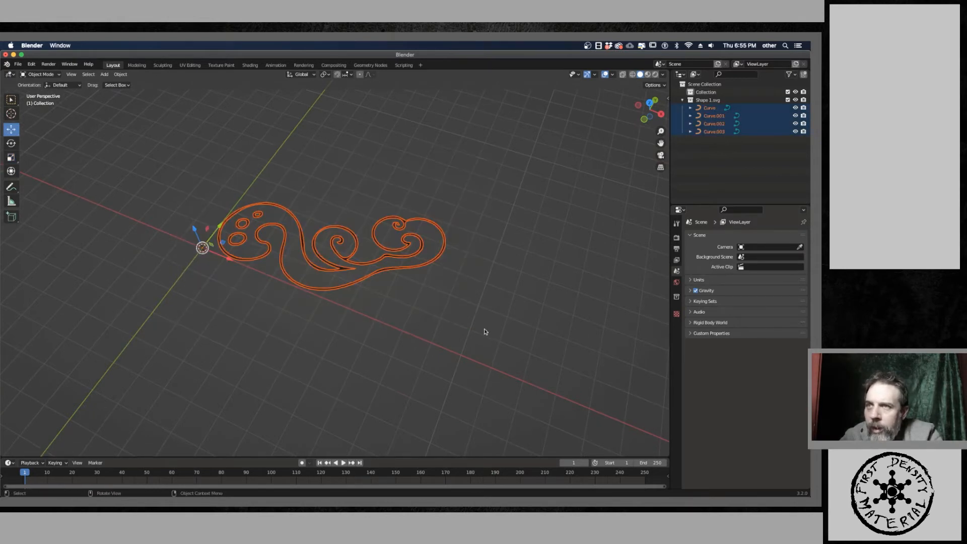
key("shift+d")
right_click(443, 305)
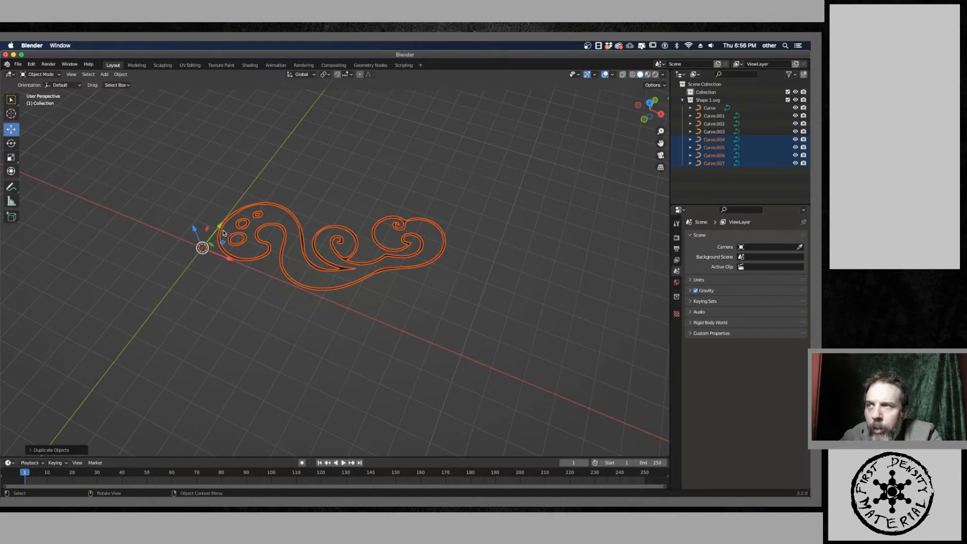
left_click_drag(224, 233, 297, 360)
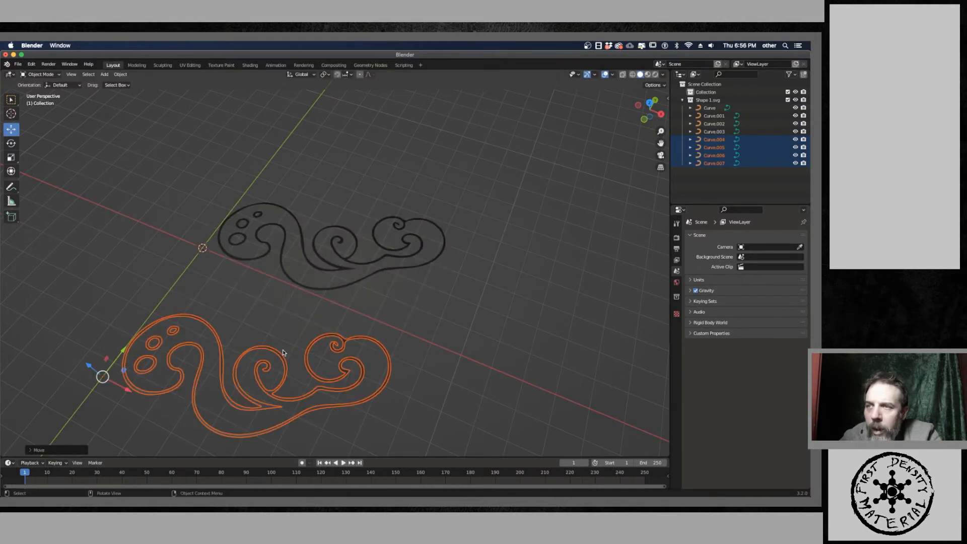
- Select only the large tentacle-shaped outline among the copies and switch it to Edit Mode
middle_click_drag(282, 353, 376, 295)
middle_click_drag(376, 295, 359, 336, "ctrl")
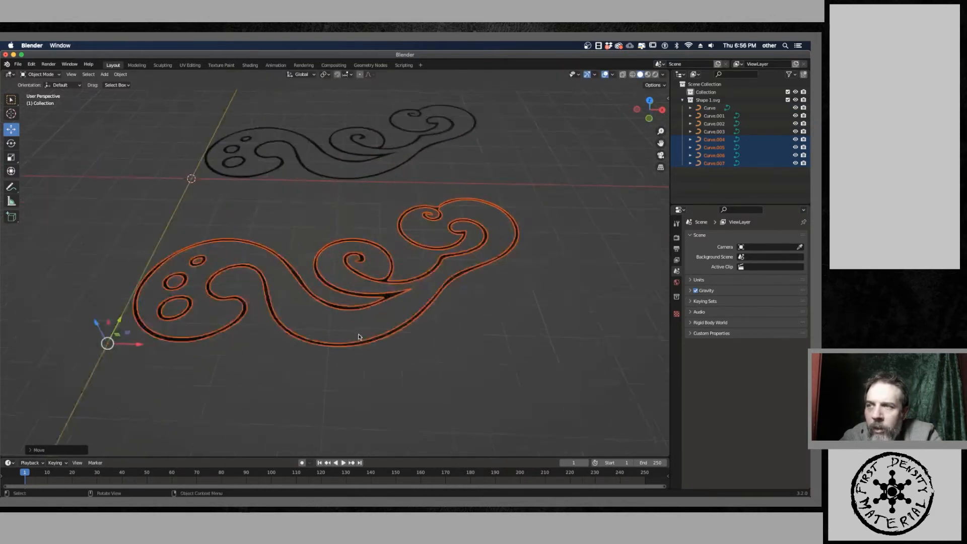
scroll(358, 336, "down", 2)
scroll(353, 337, "up", 4)
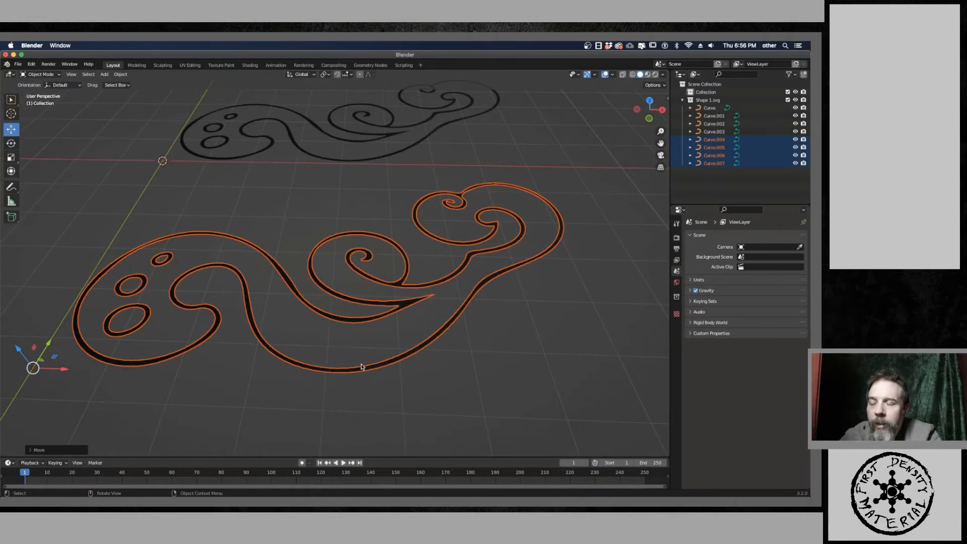
left_click(362, 373)
left_click(365, 371)
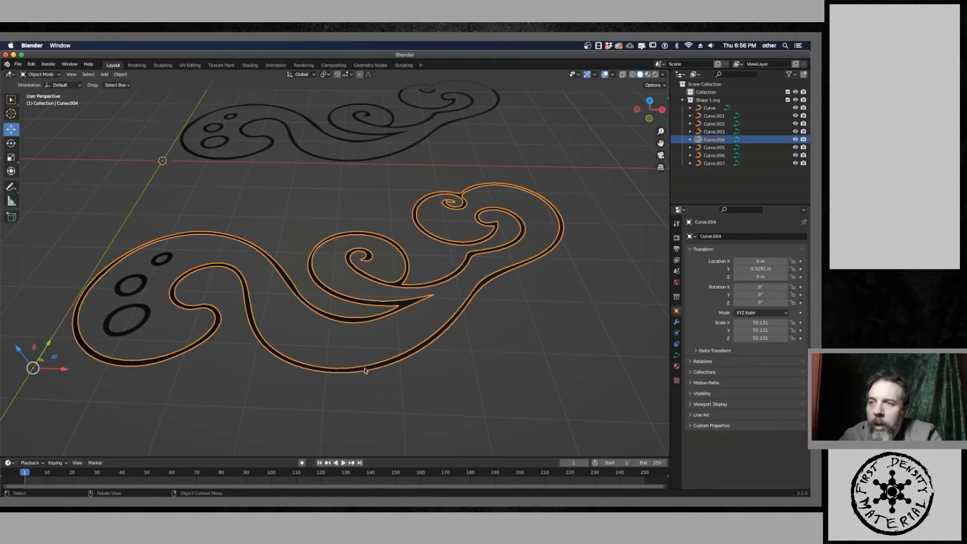
left_click(40, 74)
left_click(40, 93)
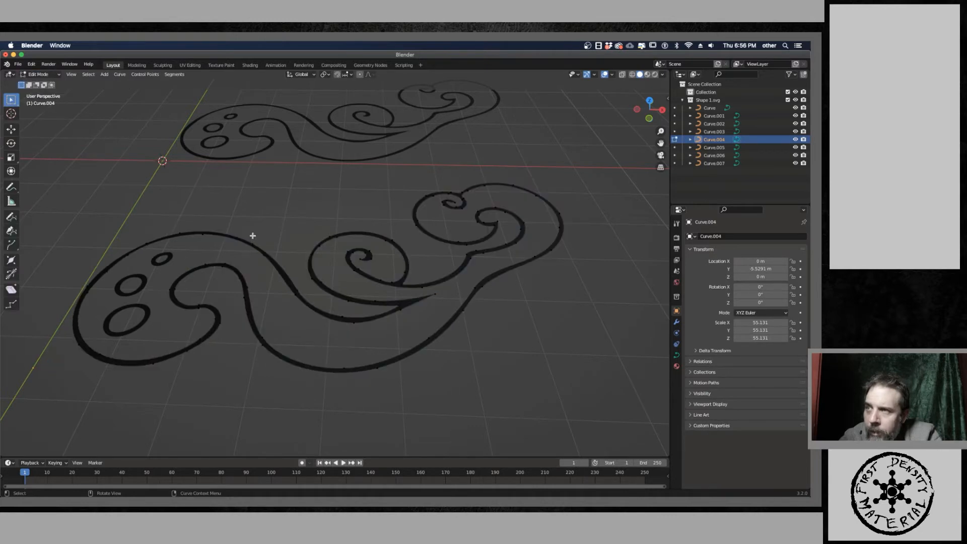
- In top view, select every control point linked to the outline's inner contour and dissolve those vertices, leaving only the outer contour
left_click(649, 103)
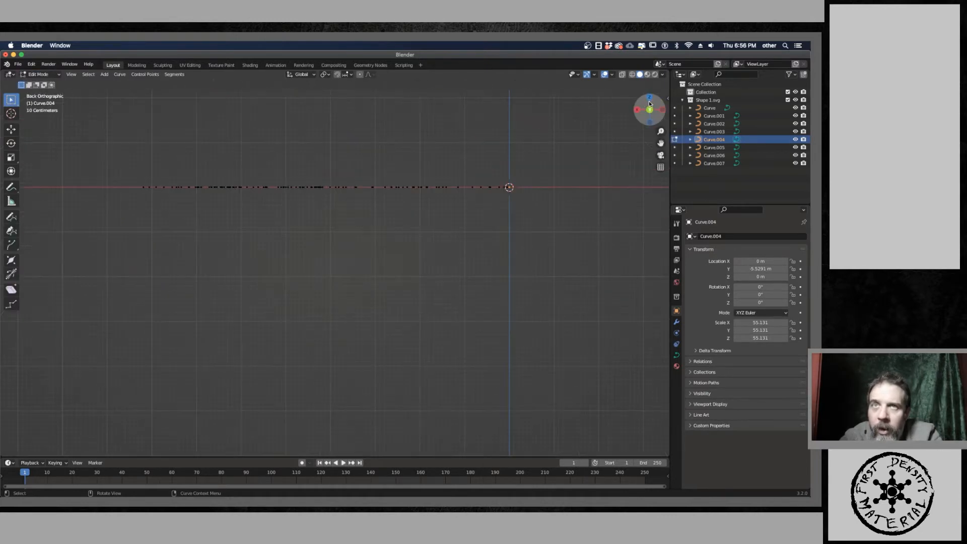
left_click(650, 100)
scroll(462, 282, "up", 3)
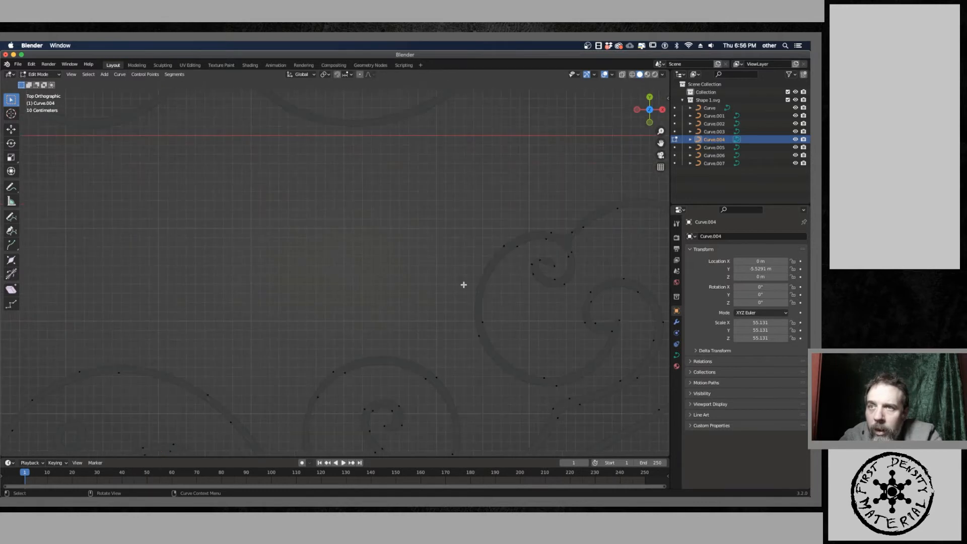
middle_click_drag(511, 299, 295, 221, "shift")
scroll(410, 256, "up", 3)
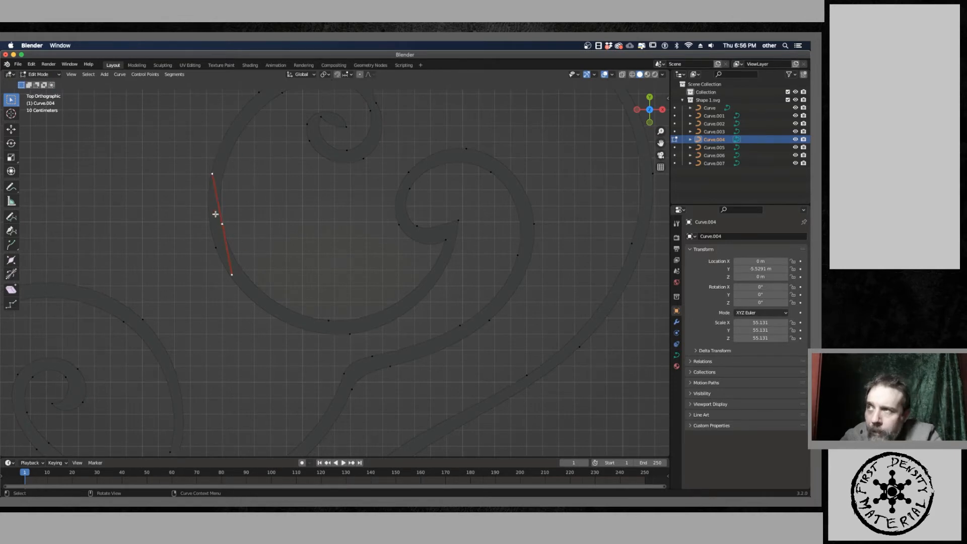
left_click(90, 76)
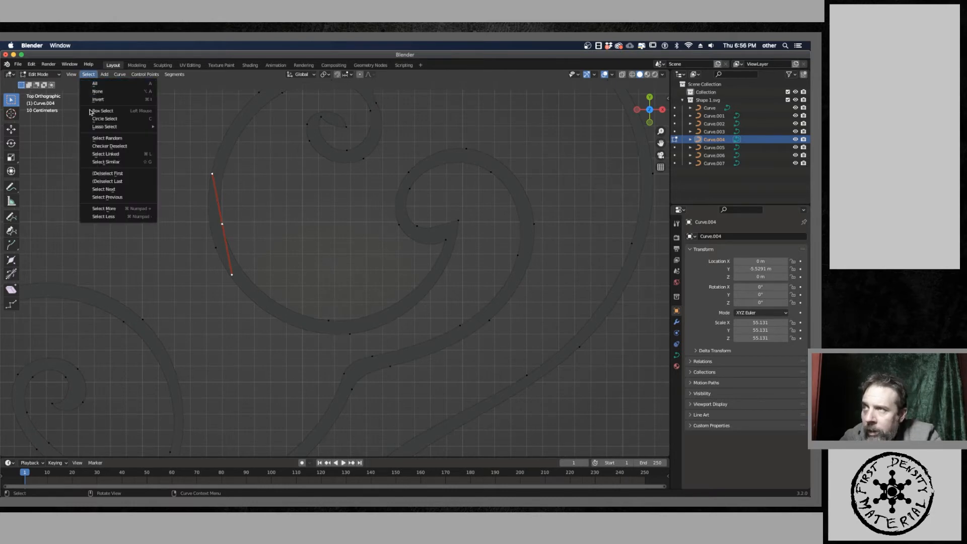
left_click(104, 155)
scroll(210, 183, "down", 5)
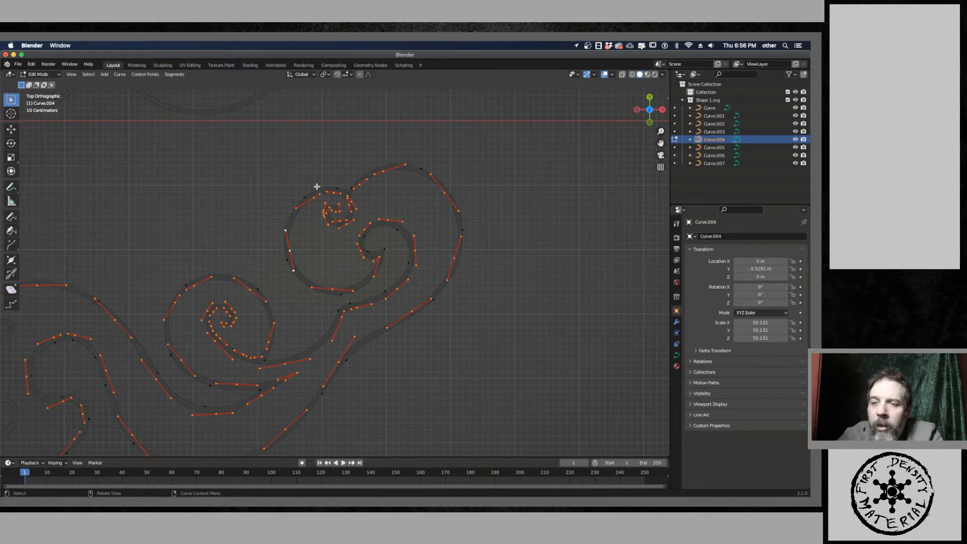
key("x")
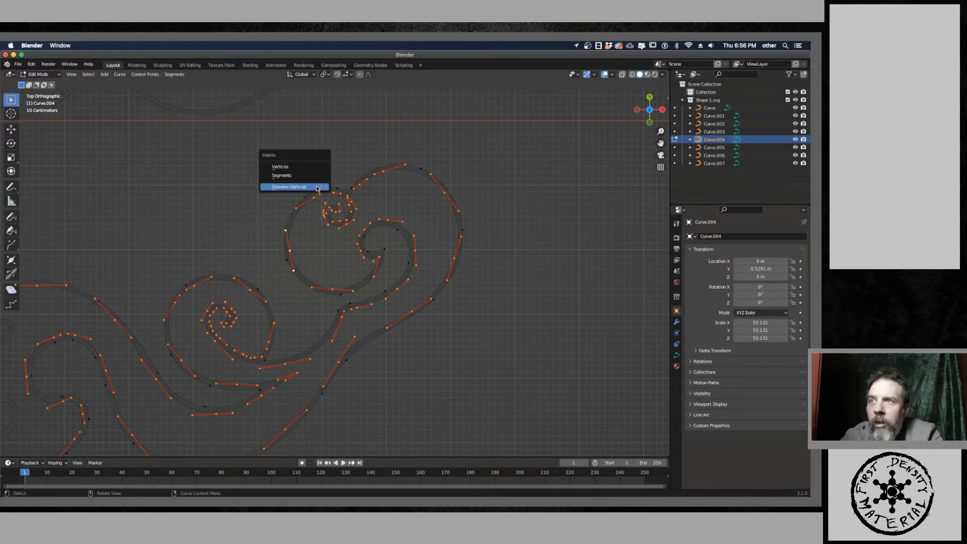
left_click(317, 187)
- Return to Object Mode and move the filled tentacle shape along the X axis to about 3.97 m
scroll(312, 221, "down", 4)
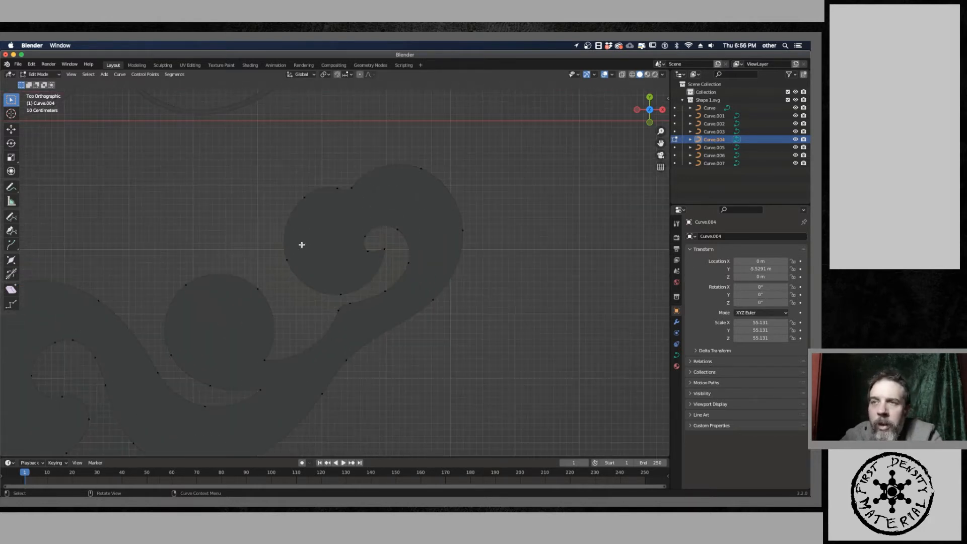
scroll(294, 242, "down", 3)
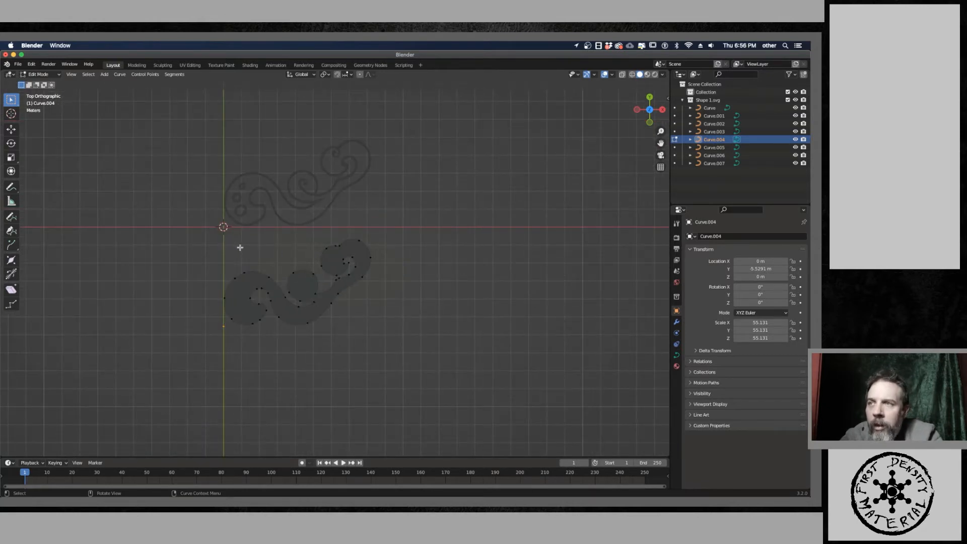
middle_click_drag(229, 245, 231, 220)
left_click(11, 130)
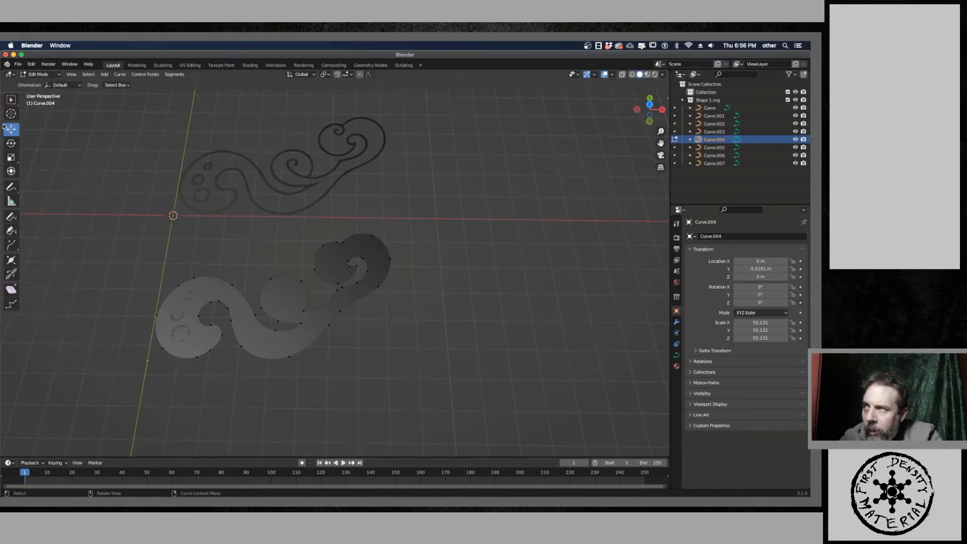
left_click(40, 75)
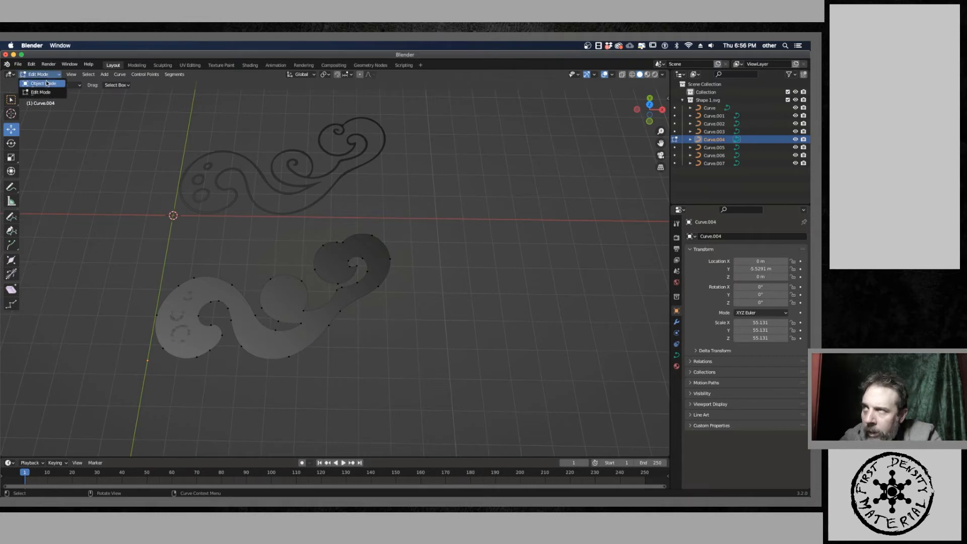
left_click(43, 83)
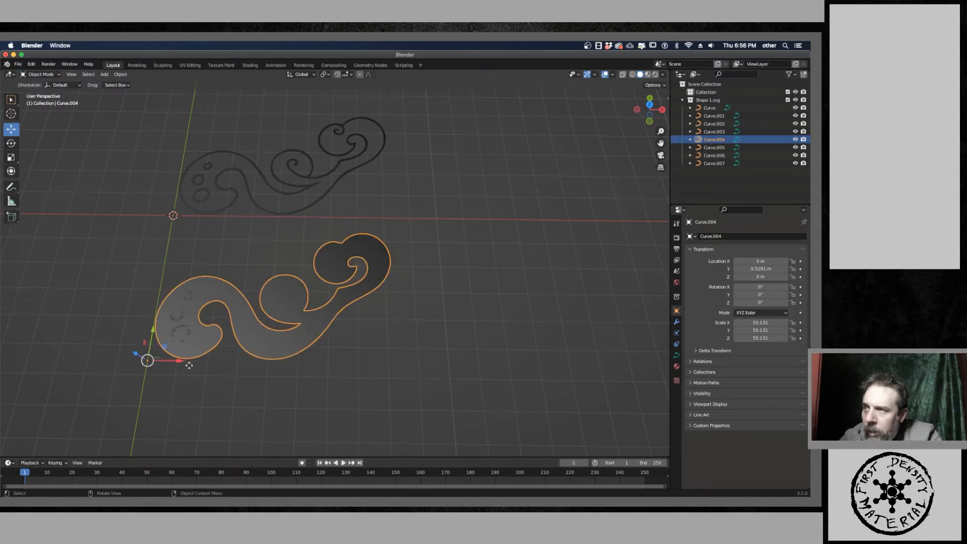
left_click_drag(189, 365, 309, 367)
- Delete the three small ring curves left from the copy and select the filled tentacle shape
left_click_drag(220, 266, 155, 363)
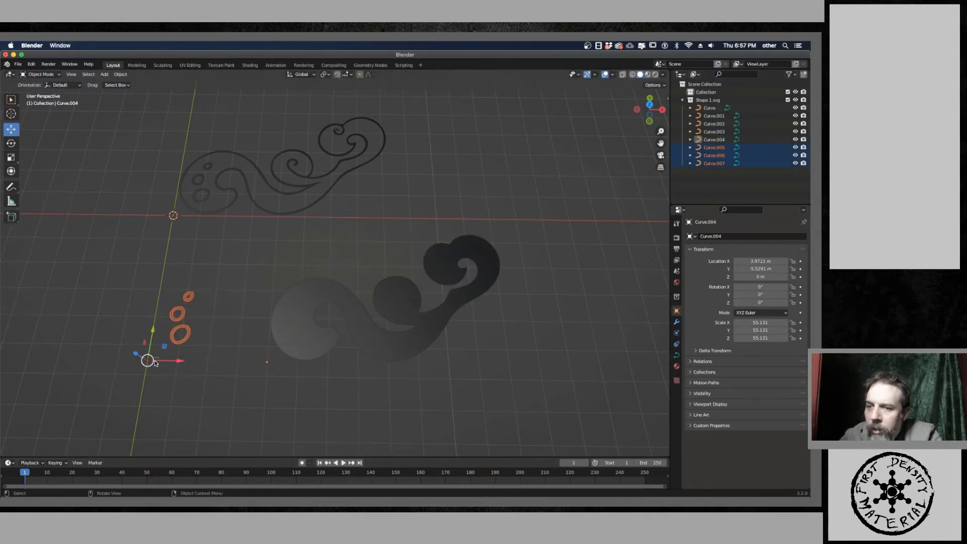
key("Delete")
left_click(323, 332)
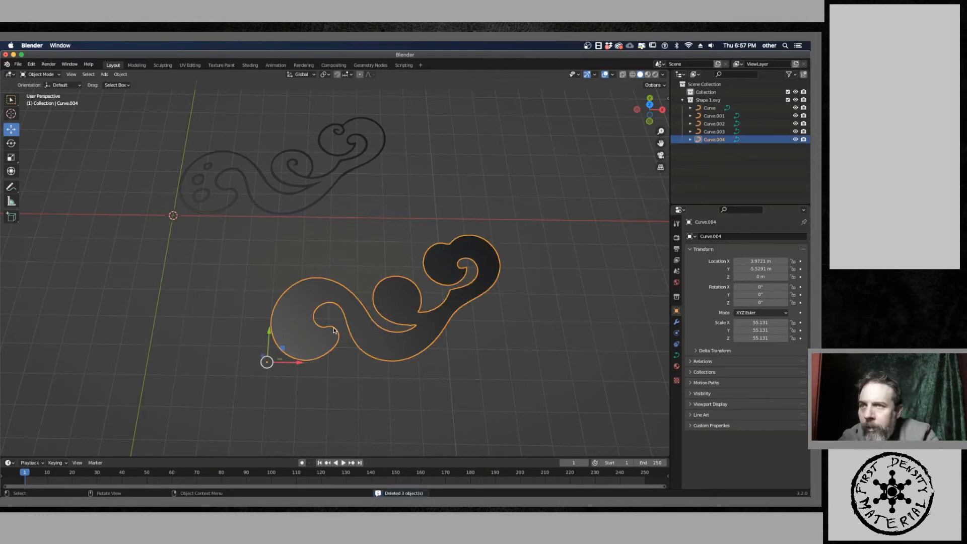
- Move the filled tentacle shape along the X axis to about 0.34 m and convert it to a mesh
left_click_drag(304, 367, 240, 372)
scroll(240, 373, "up", 2)
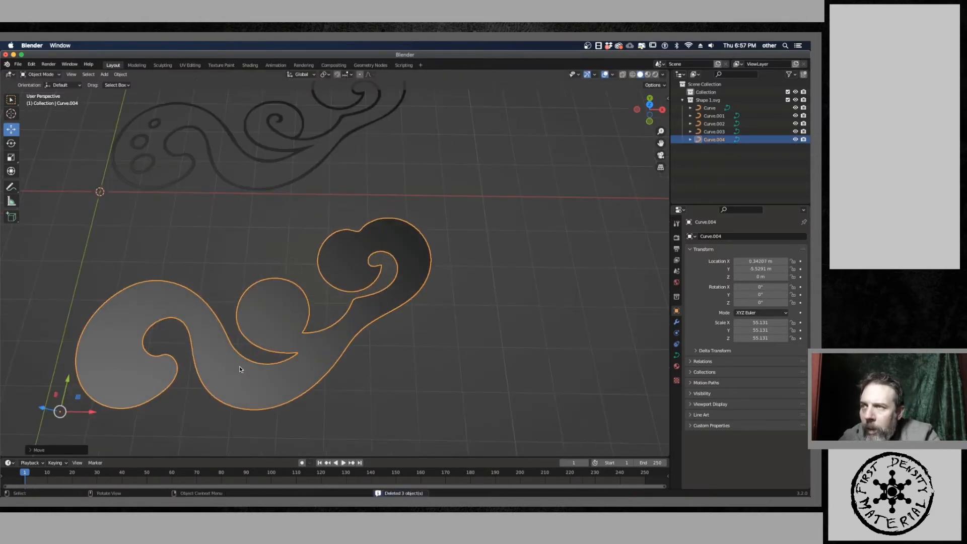
left_click(121, 75)
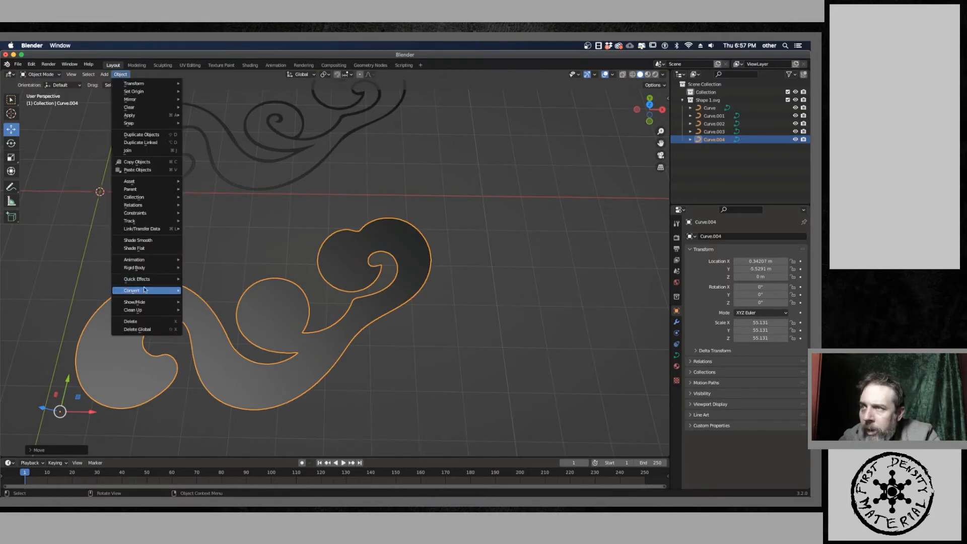
mouse_move(146, 292)
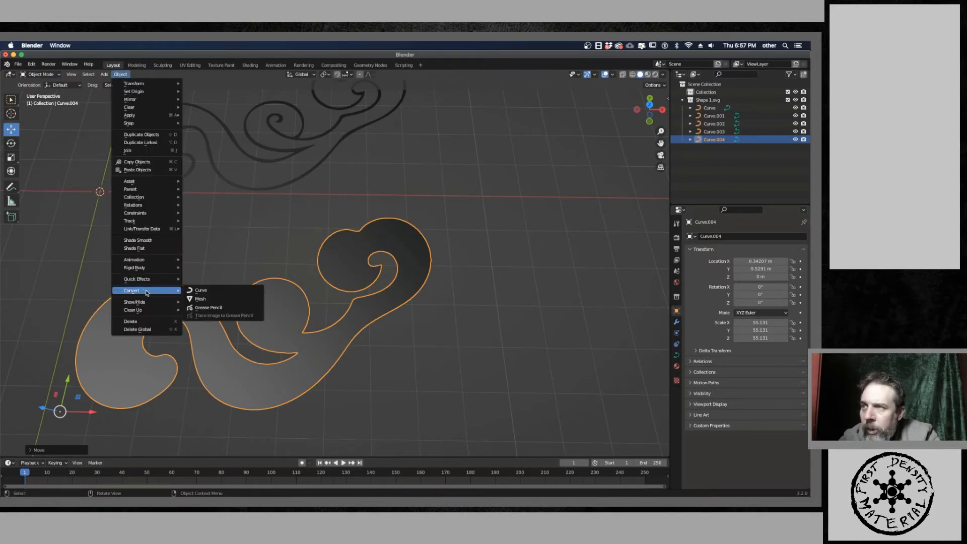
left_click(230, 303)
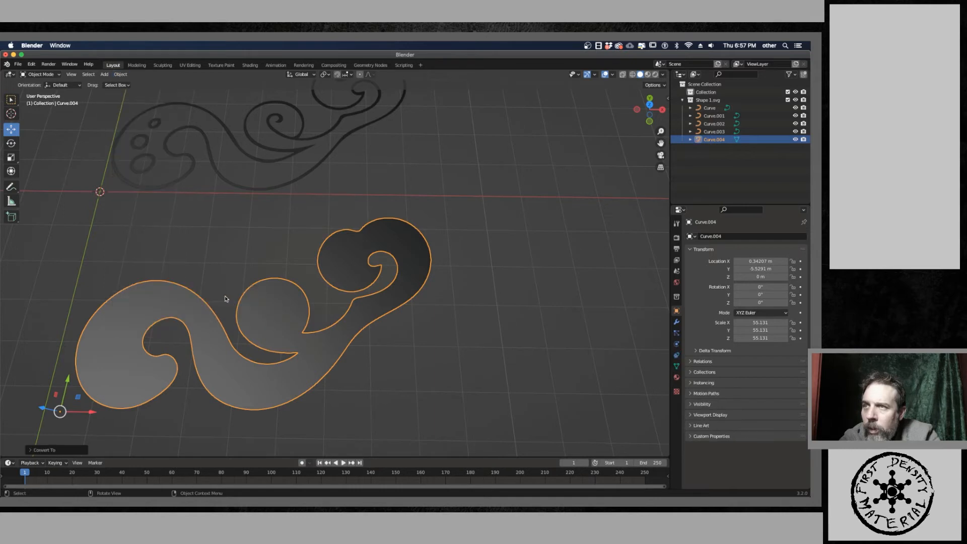
scroll(192, 214, "up", 2)
scroll(191, 205, "down", 4)
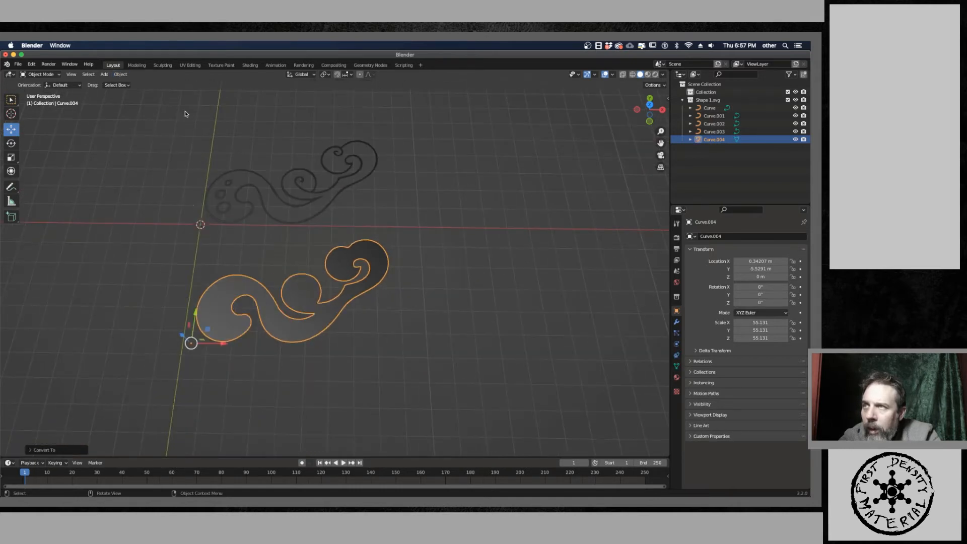
left_click_drag(185, 114, 409, 231)
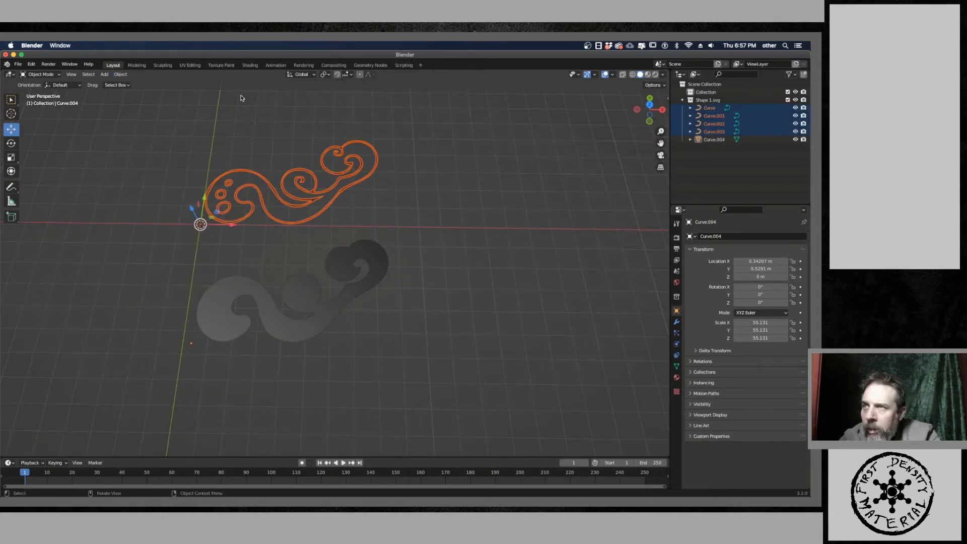
left_click(120, 74)
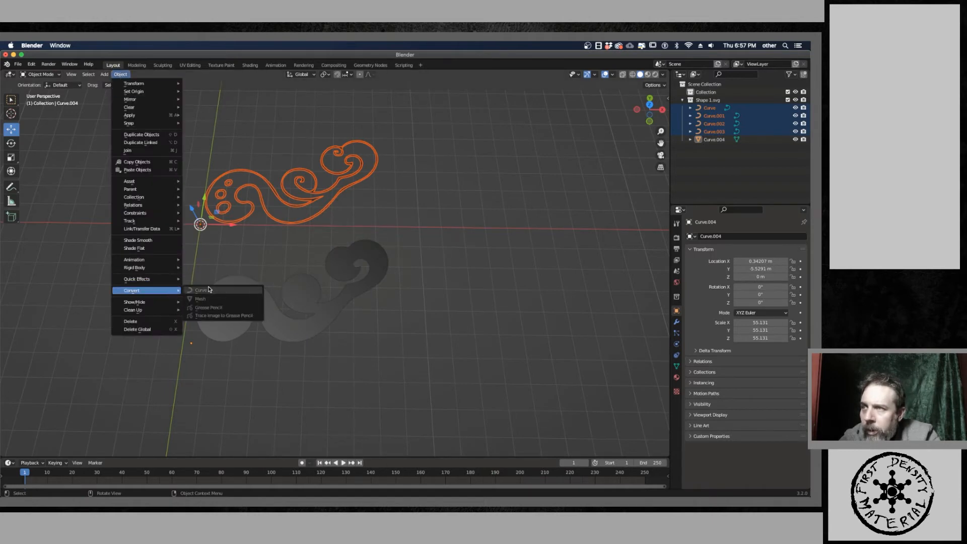
left_click(260, 239)
left_click_drag(407, 225, 220, 145)
left_click(121, 74)
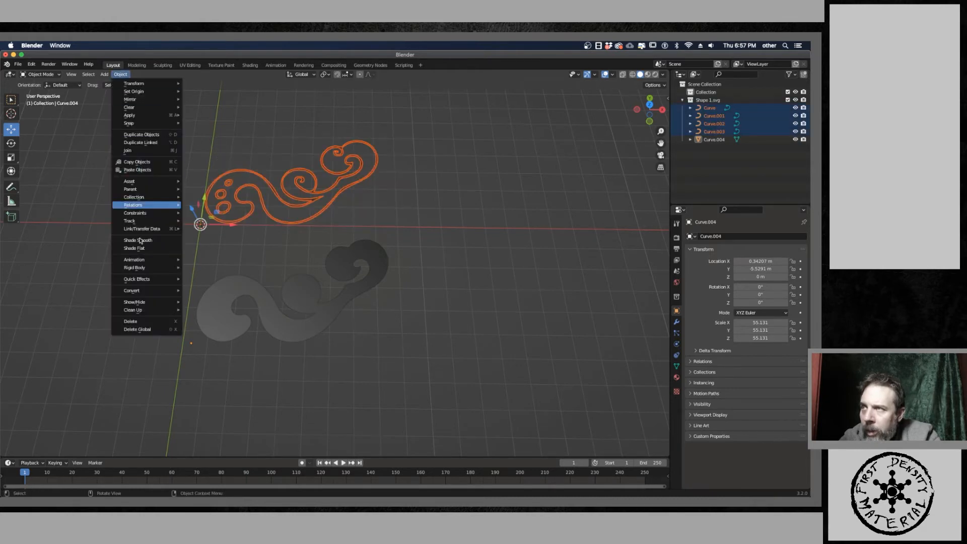
mouse_move(138, 295)
left_click(290, 230)
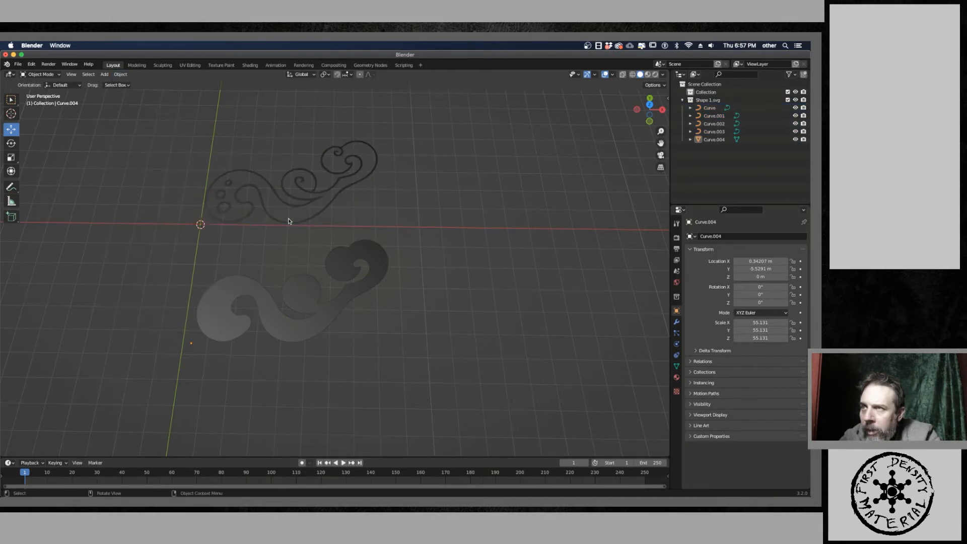
- Select only the large outline of the original tentacle drawing and convert it from a curve to a mesh
left_click(285, 225)
left_click(120, 74)
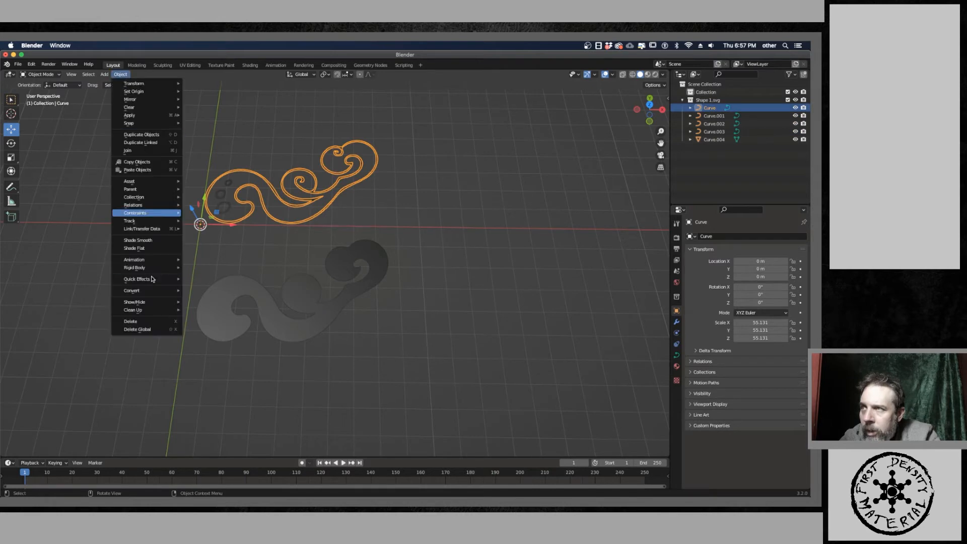
mouse_move(154, 292)
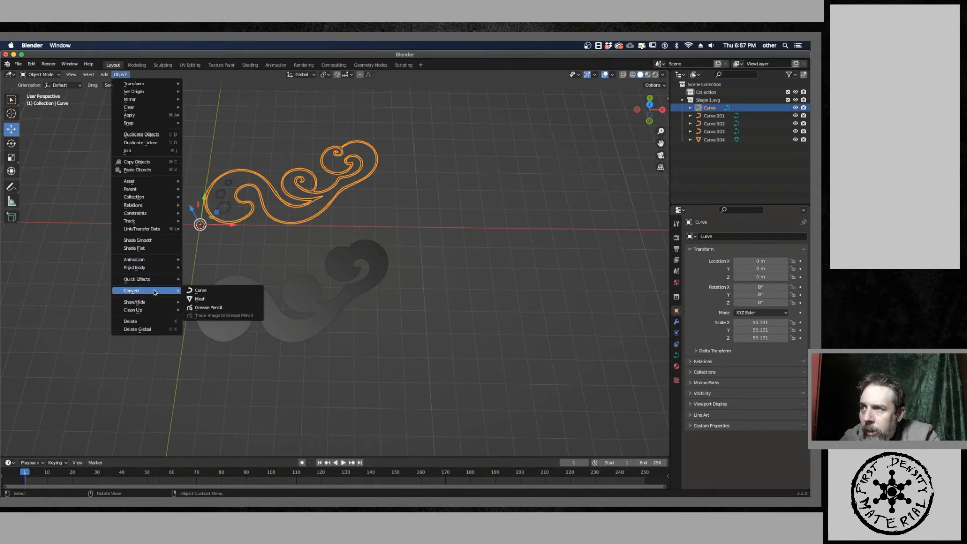
left_click(211, 300)
- Convert the three small ring curves inside the original drawing to meshes one at a time, leaving nothing selected
left_click(230, 207)
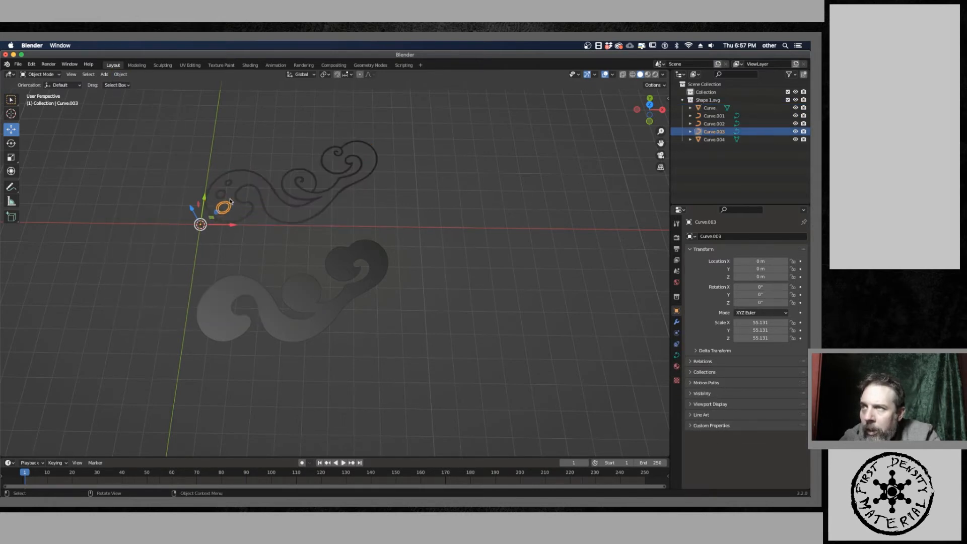
left_click(120, 74)
mouse_move(132, 291)
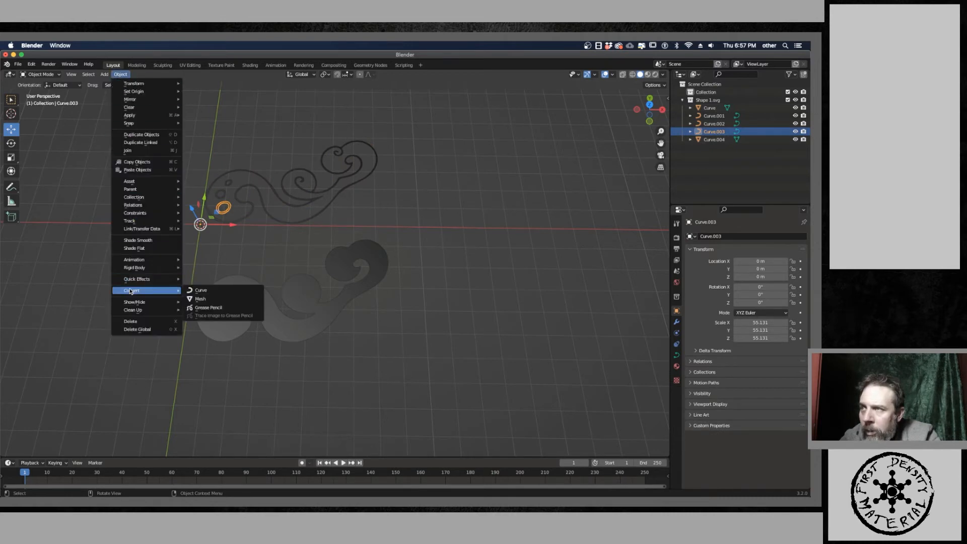
left_click(210, 298)
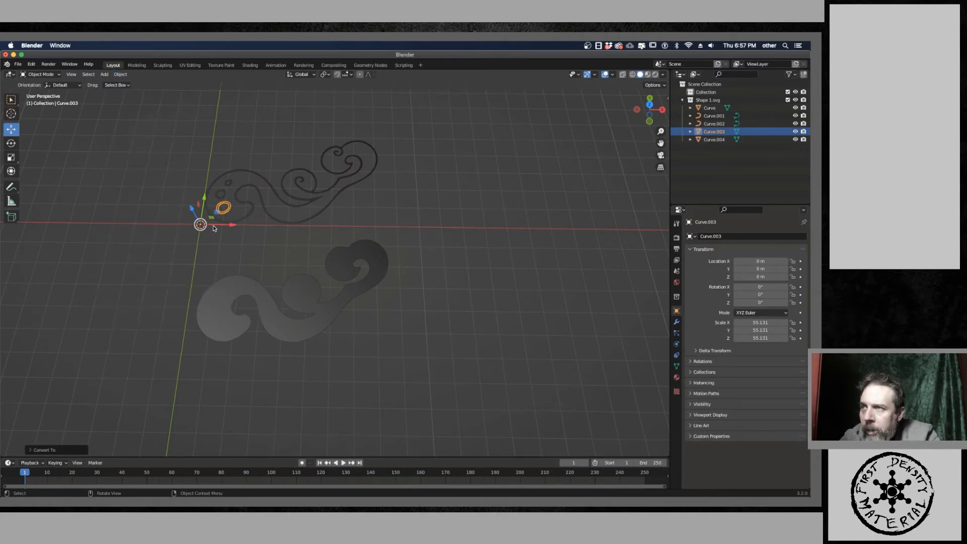
left_click(224, 194)
left_click(120, 75)
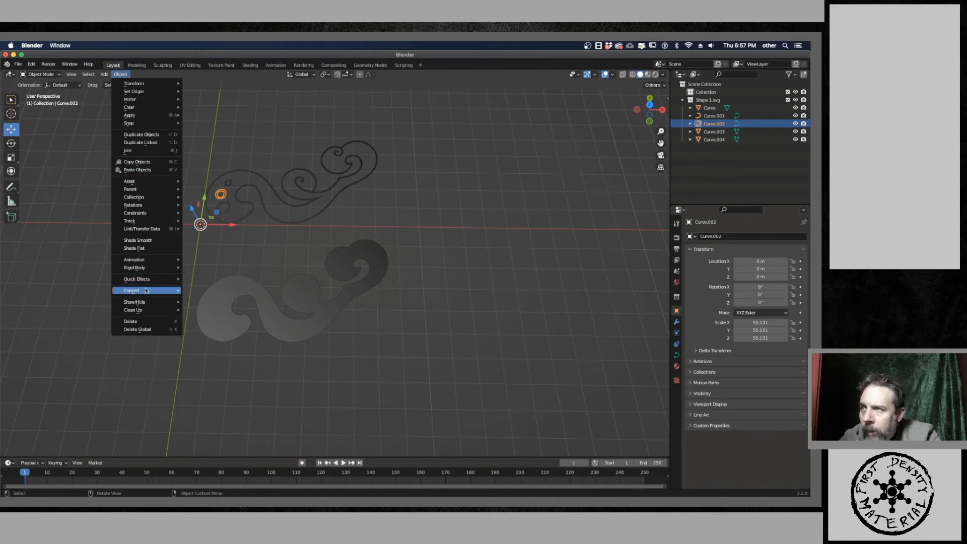
mouse_move(132, 290)
left_click(204, 298)
left_click(228, 186)
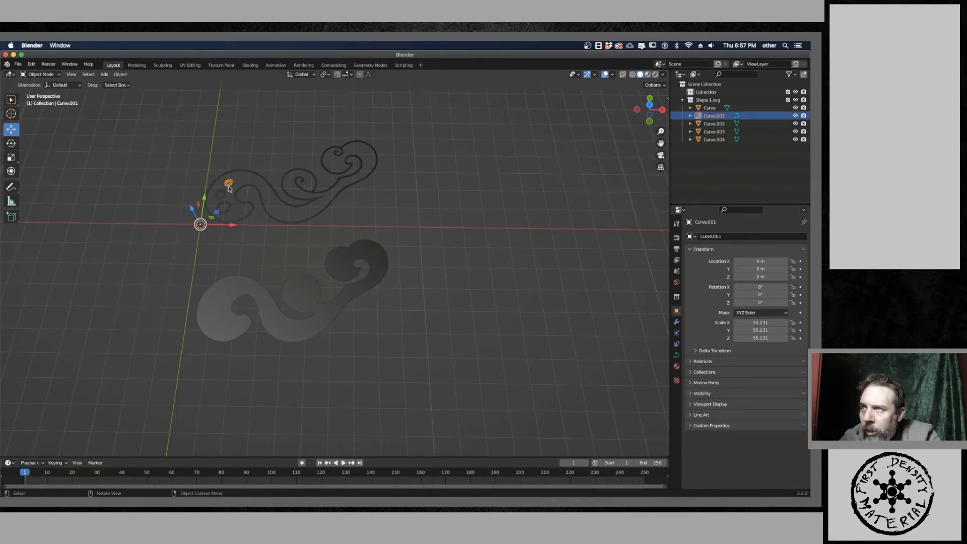
left_click(120, 74)
mouse_move(139, 292)
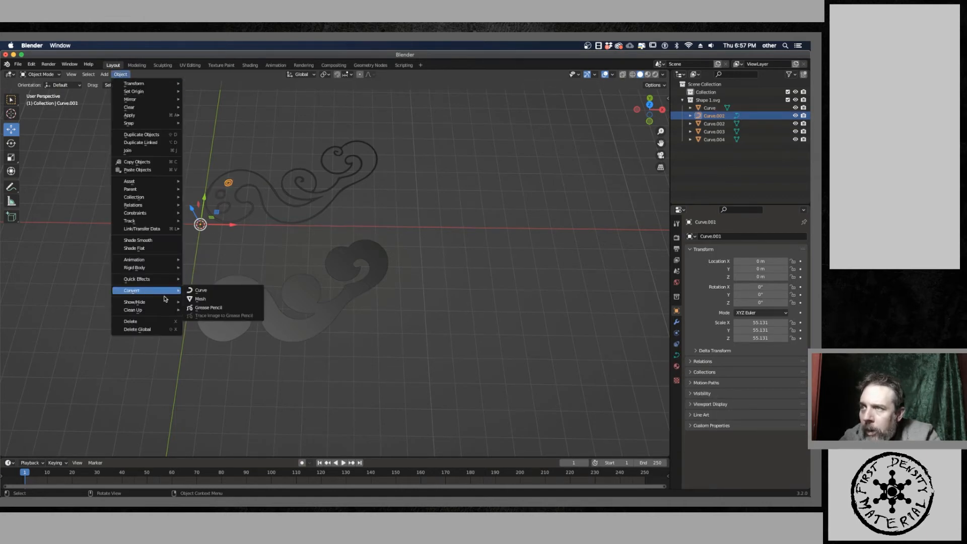
left_click(203, 299)
left_click(224, 252)
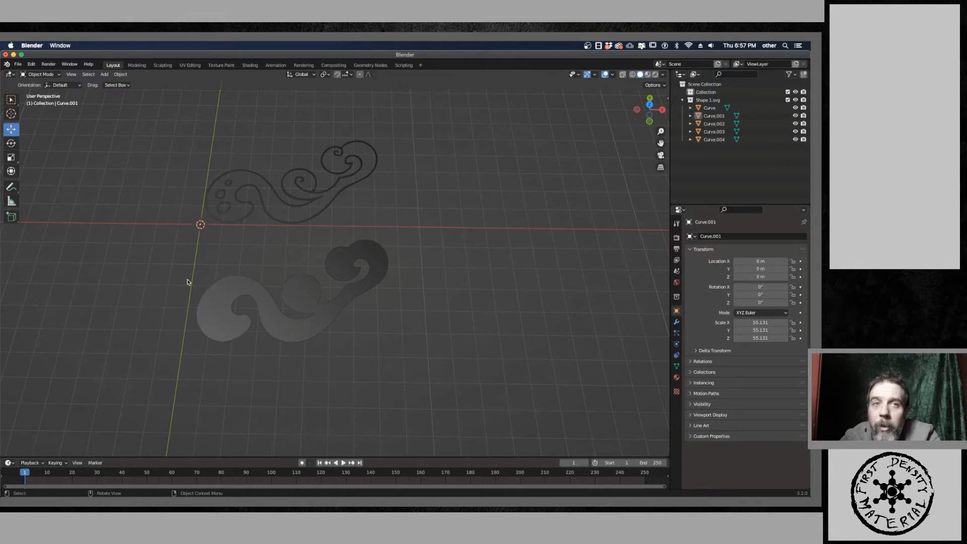
left_click(41, 74)
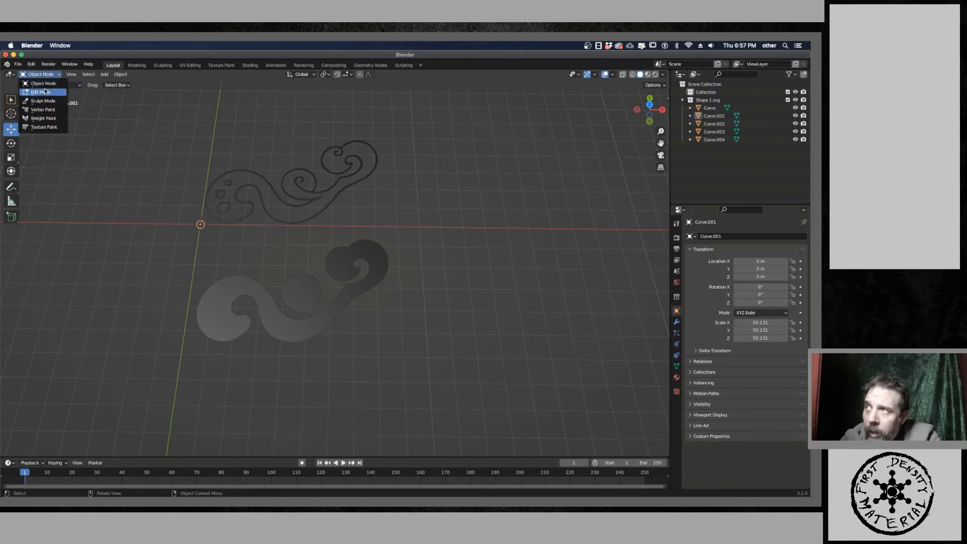
left_click(40, 87)
scroll(184, 235, "up", 3)
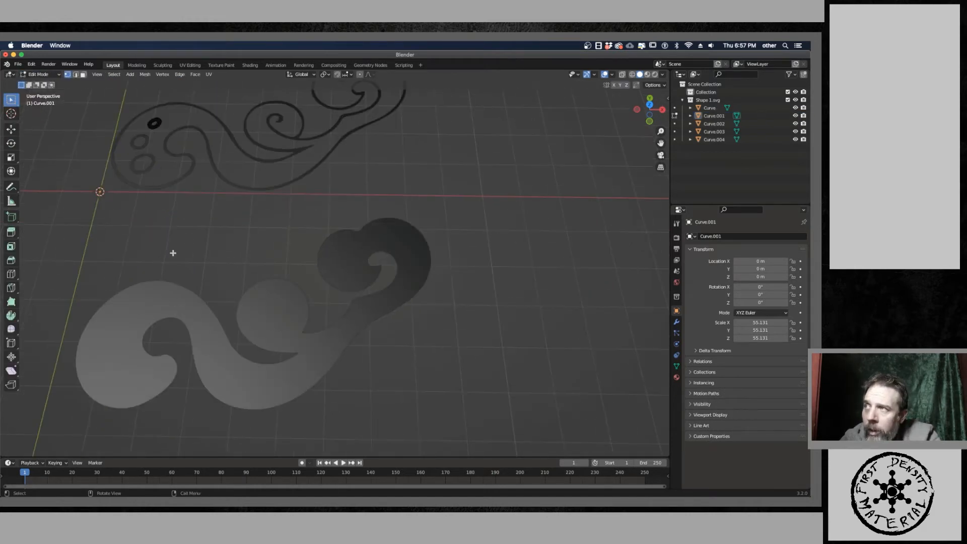
left_click(44, 74)
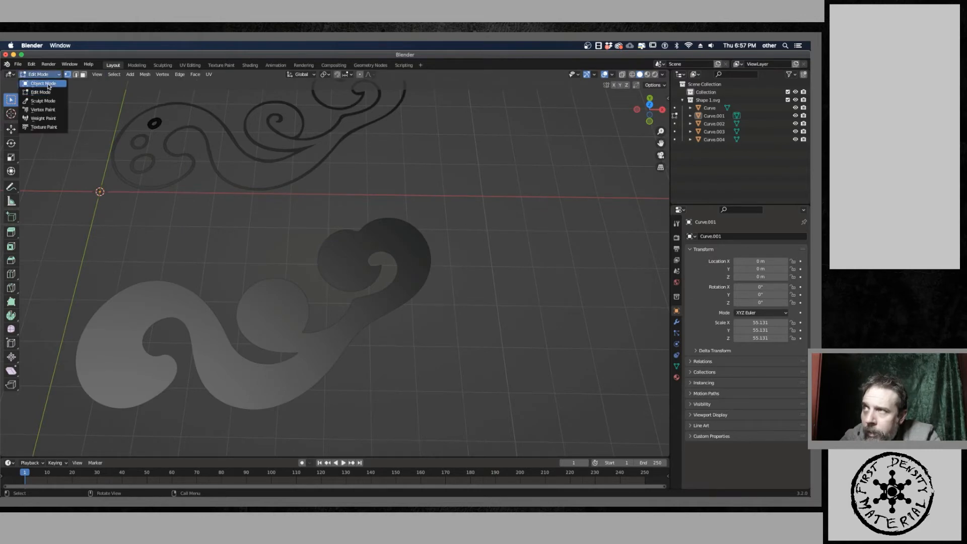
left_click(48, 84)
- Open the filled tentacle mesh in Edit Mode and select all its linked faces in face select mode
left_click(169, 309)
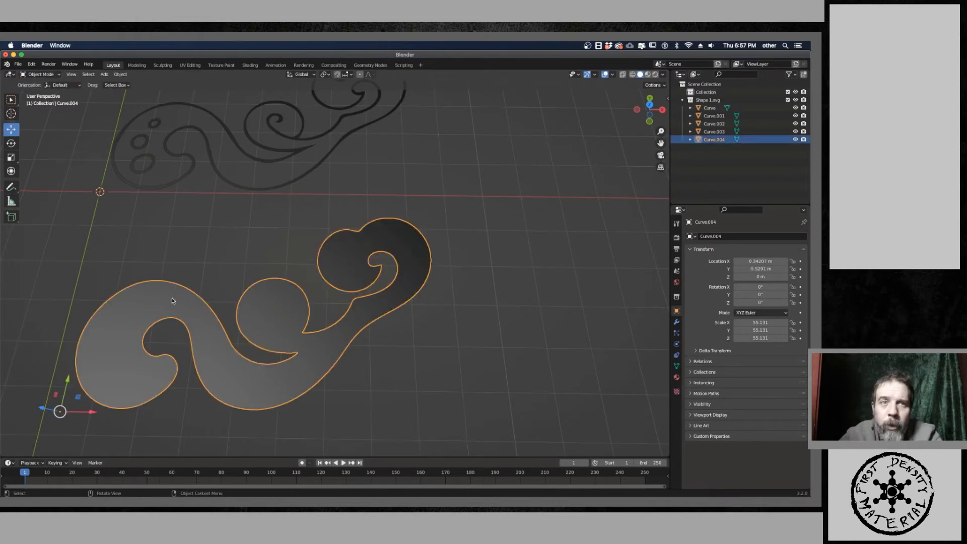
mouse_move(171, 298)
middle_mouse_down()
mouse_move(193, 246)
mouse_move(186, 265)
mouse_move(183, 254)
middle_mouse_up()
left_click(44, 75)
left_click(41, 91)
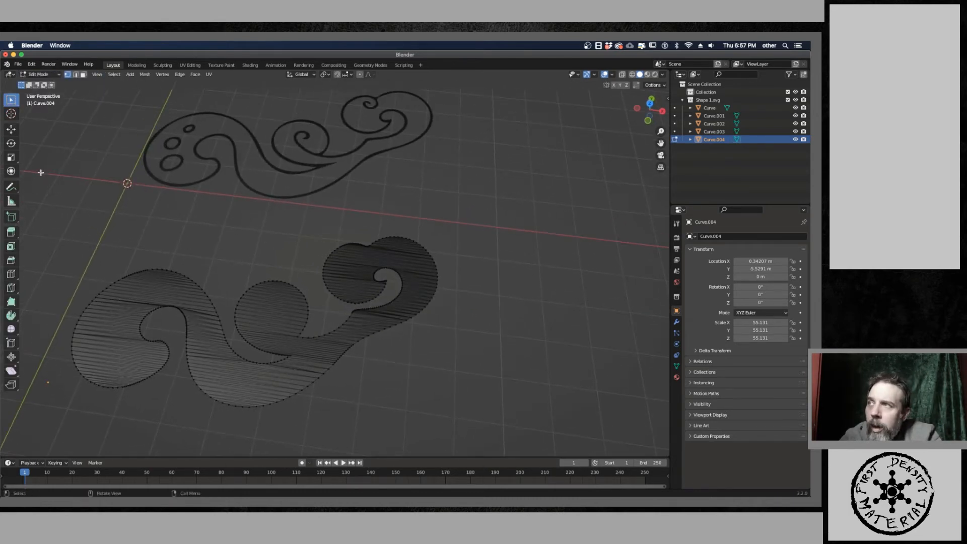
left_click(84, 74)
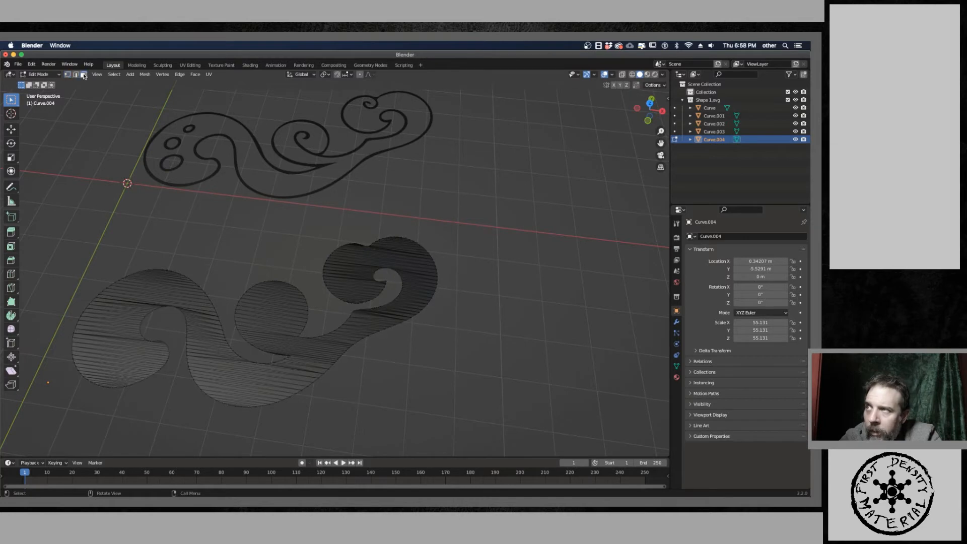
left_click(213, 362)
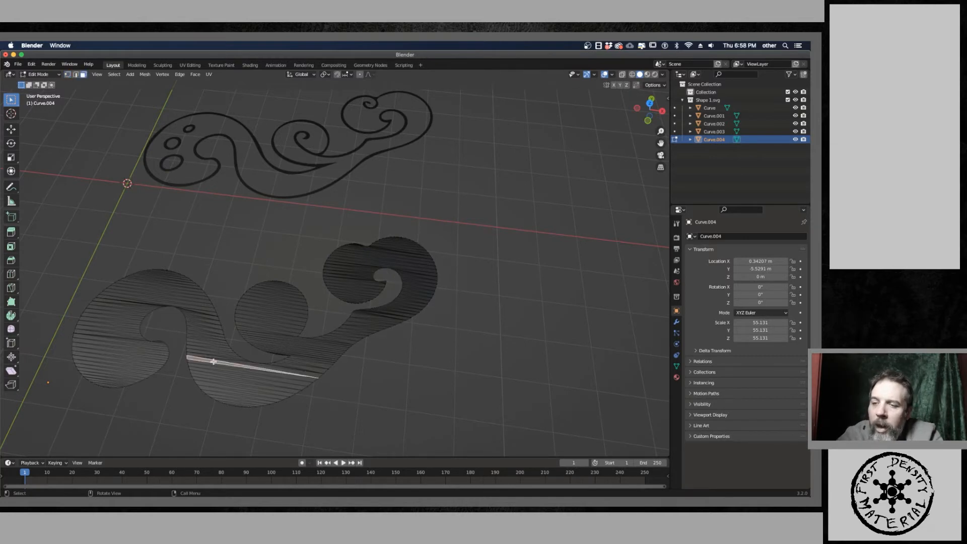
key("l")
- Extrude the selected tentacle faces upward about 0.19 m, deselect them and return to Object Mode
middle_click_drag(227, 369, 151, 352)
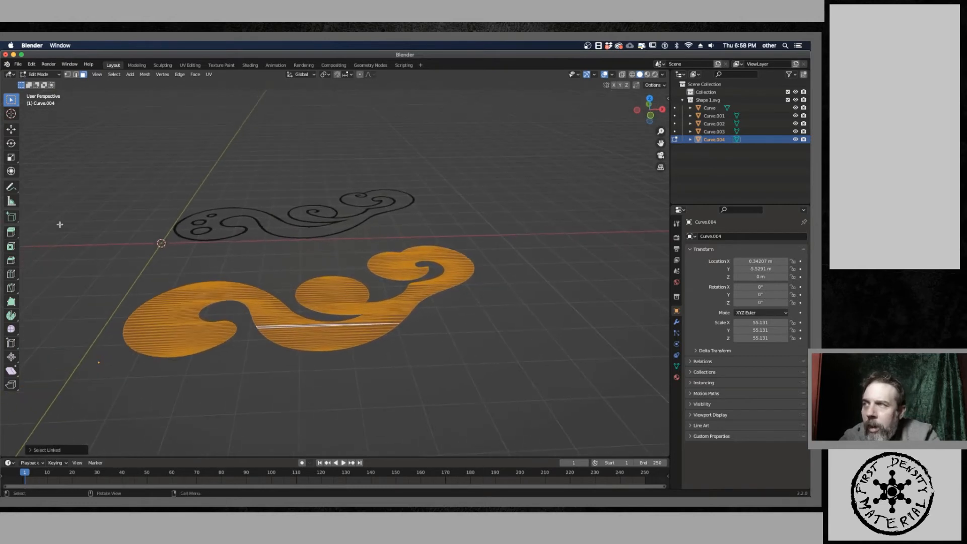
left_click(11, 232)
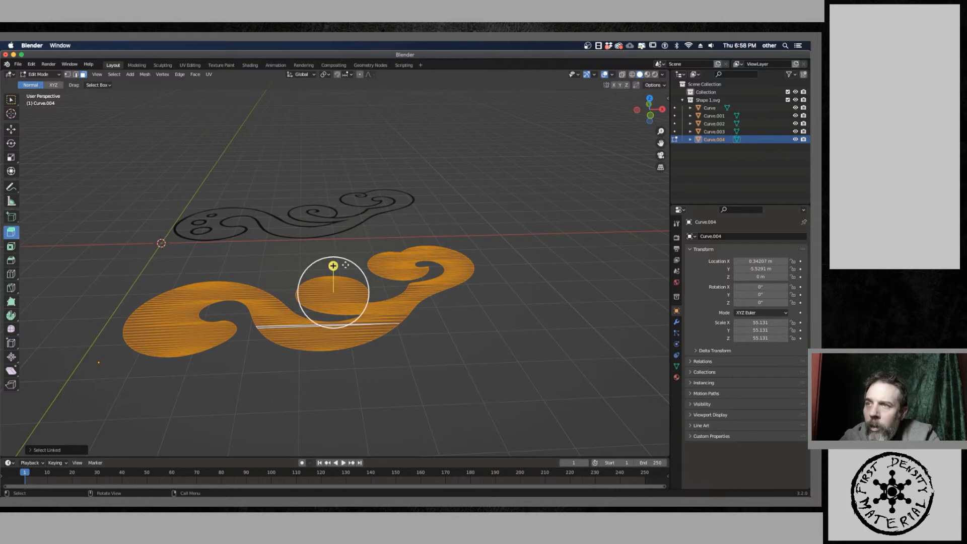
left_click_drag(332, 265, 333, 259)
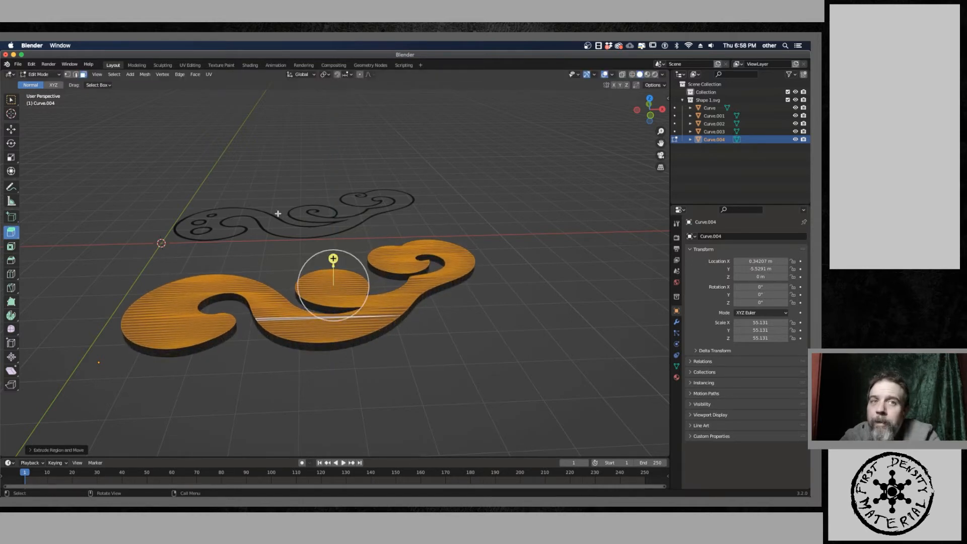
left_click(11, 129)
left_click(146, 266)
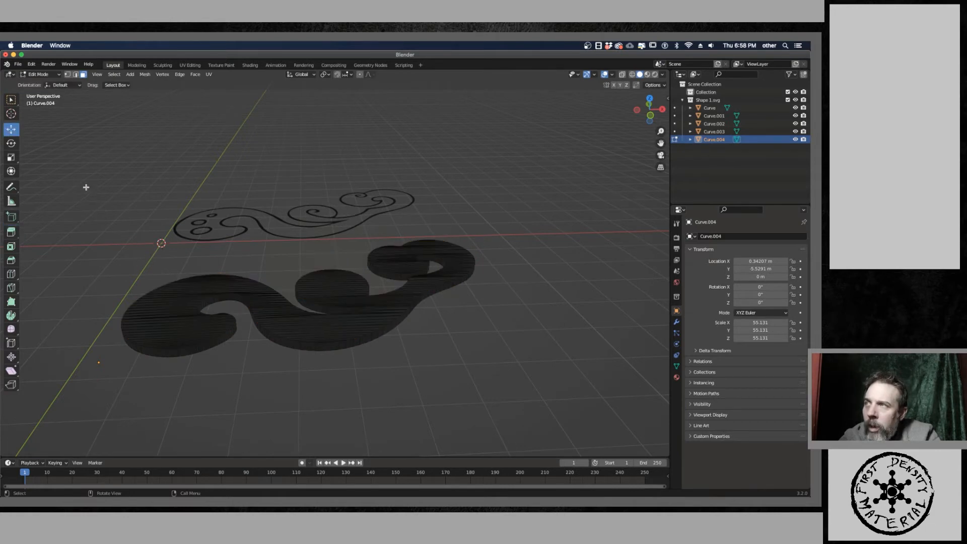
left_click(39, 74)
left_click(41, 81)
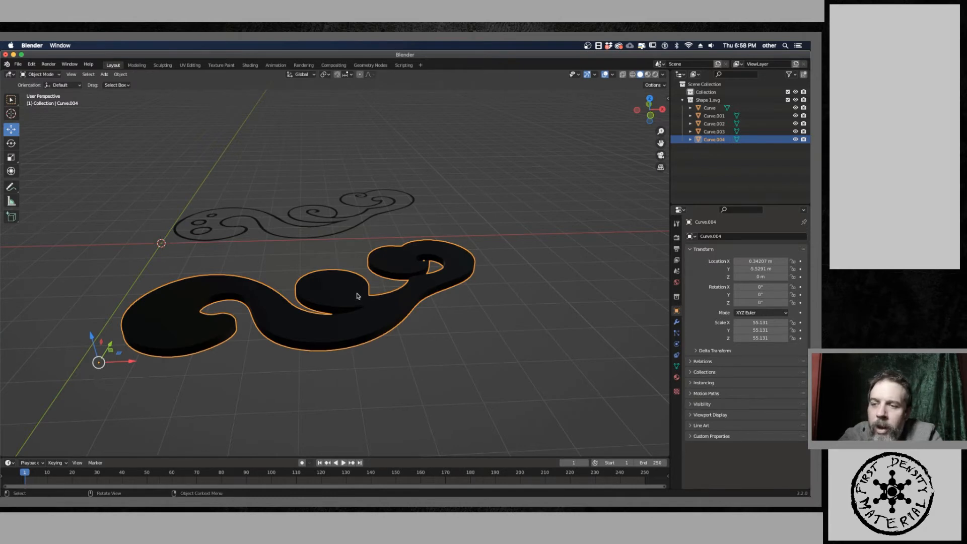
- Display the extruded tentacle's transform properties and examine its X, Y and Z dimensions alongside the original outline
key("n")
left_click(479, 301)
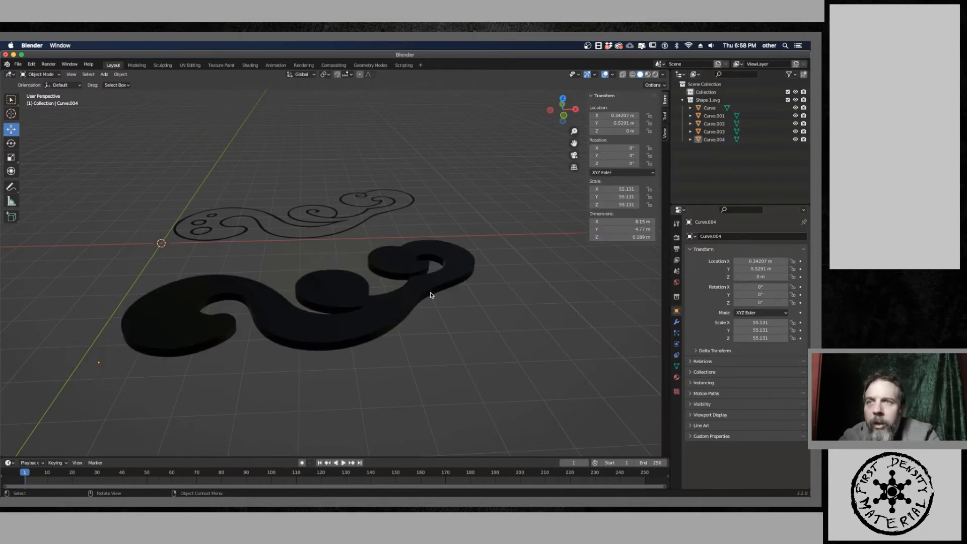
left_click(431, 295)
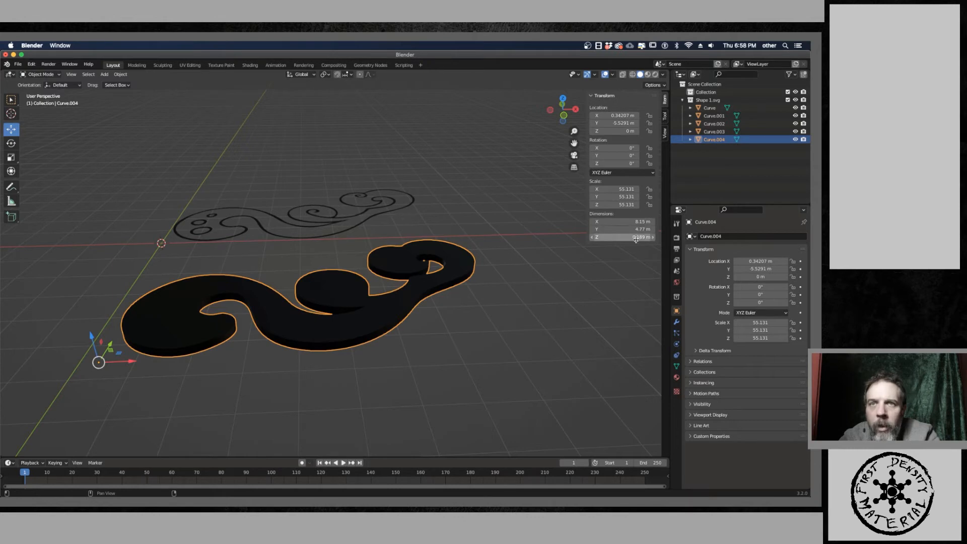
mouse_move(465, 255)
middle_mouse_down()
mouse_move(471, 289)
mouse_move(448, 258)
mouse_move(460, 268)
middle_mouse_up()
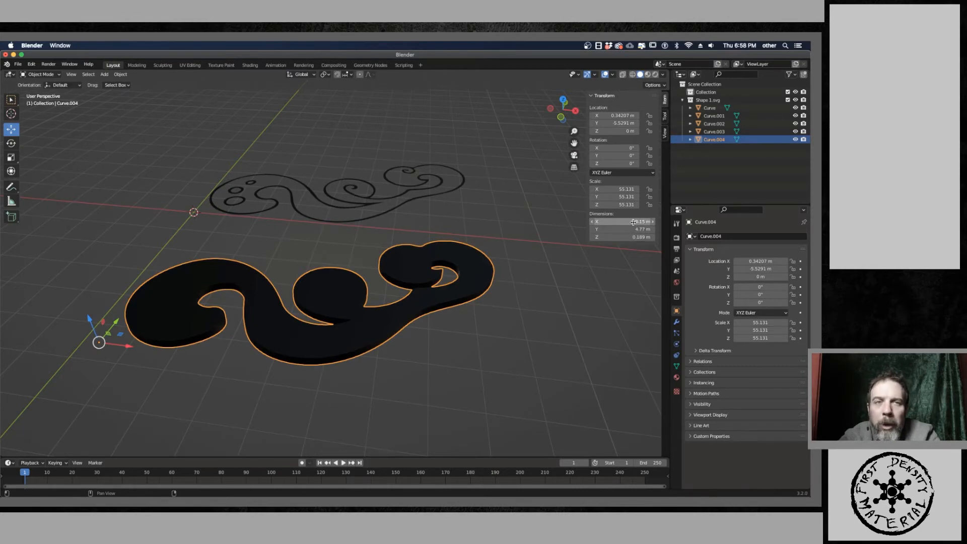
mouse_move(458, 221)
middle_mouse_down()
mouse_move(473, 235)
mouse_move(471, 226)
middle_mouse_up()
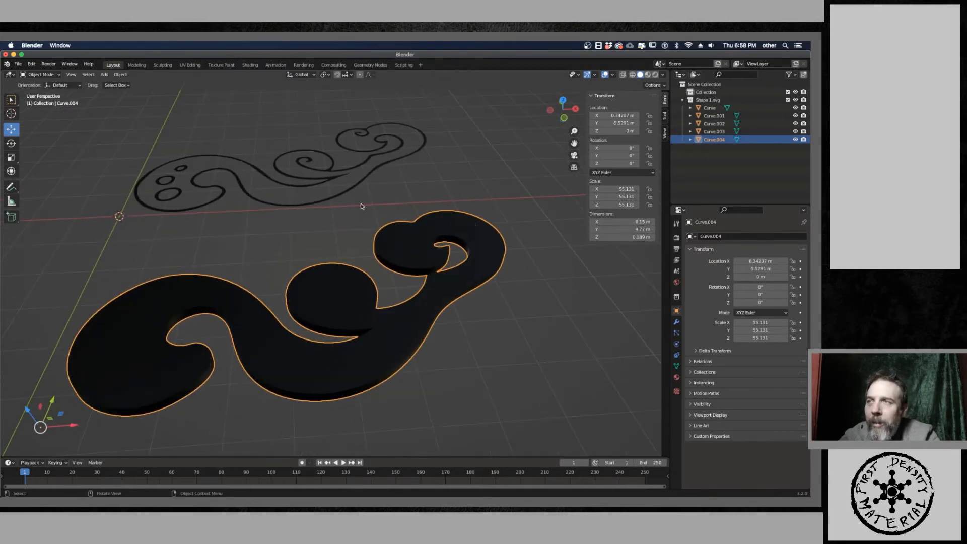
middle_click_drag(361, 206, 468, 300, "shift")
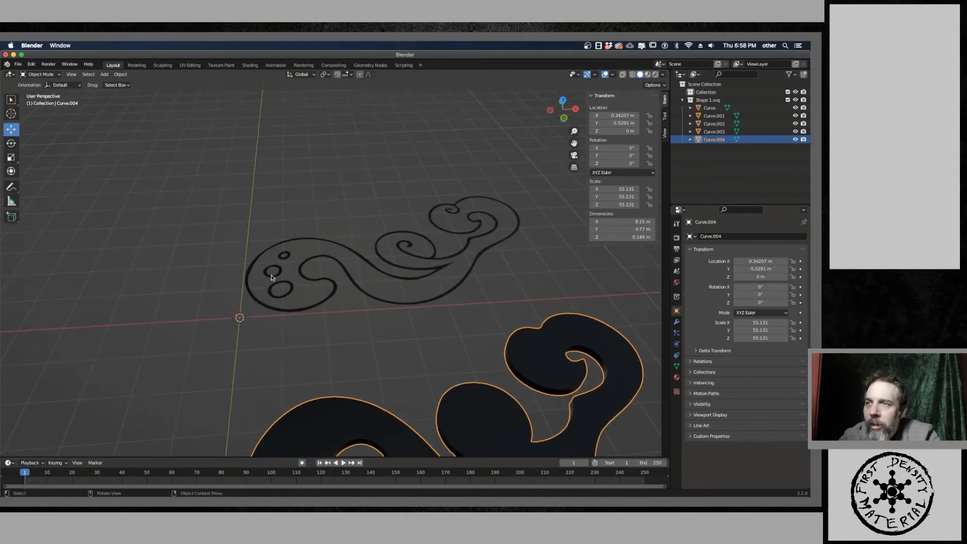
- Select the three small ring meshes together with the original tentacle outline and join them into one mesh object
left_click(272, 275)
left_click(280, 290, "shift")
left_click(285, 256, "shift")
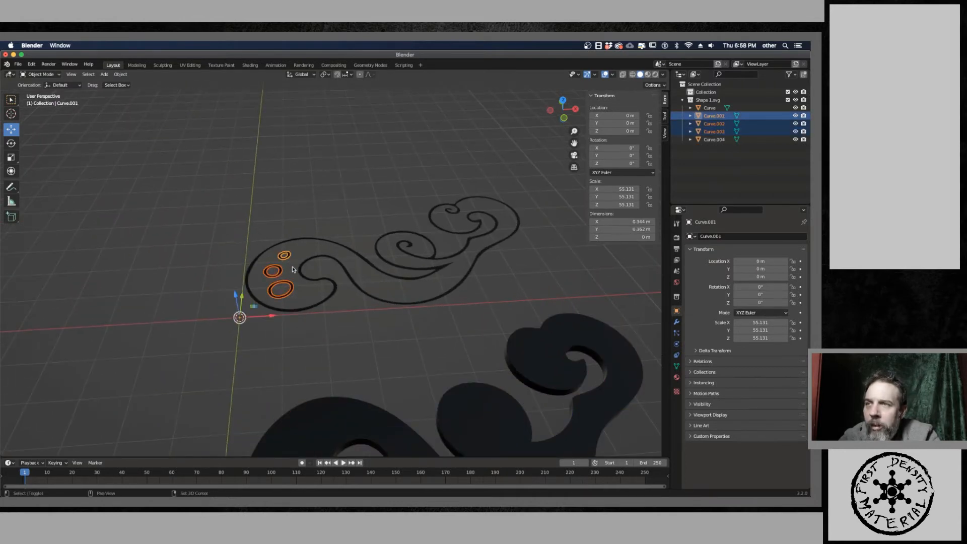
left_click_drag(274, 220, 345, 303)
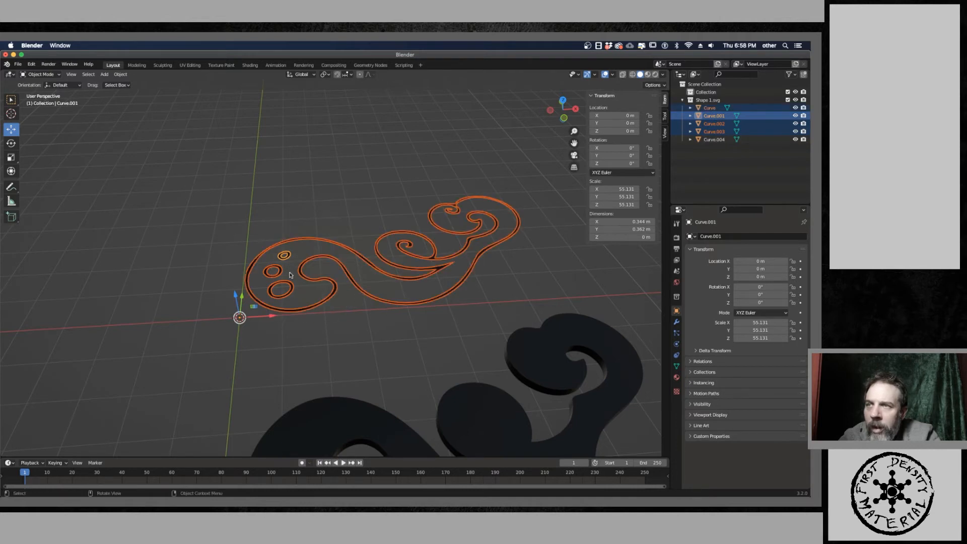
left_click(105, 74)
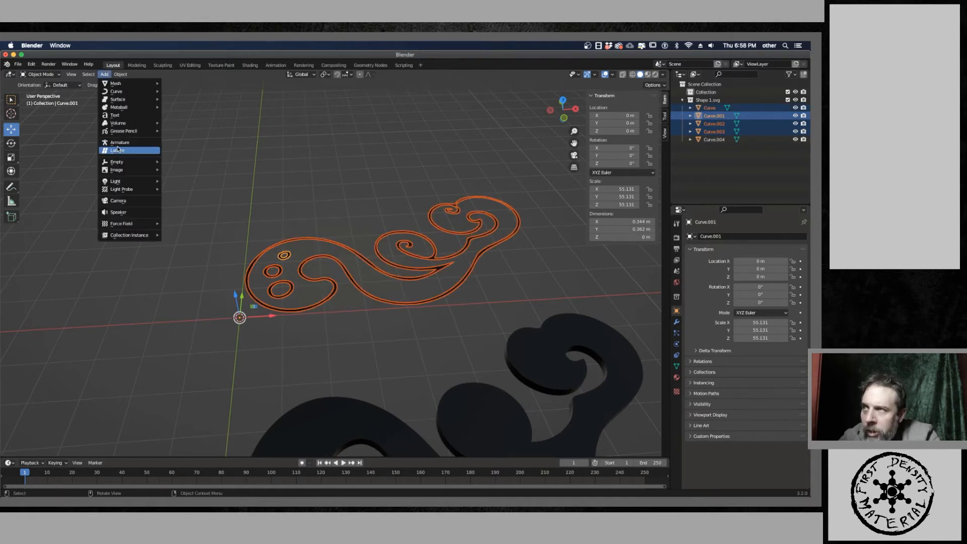
mouse_move(120, 74)
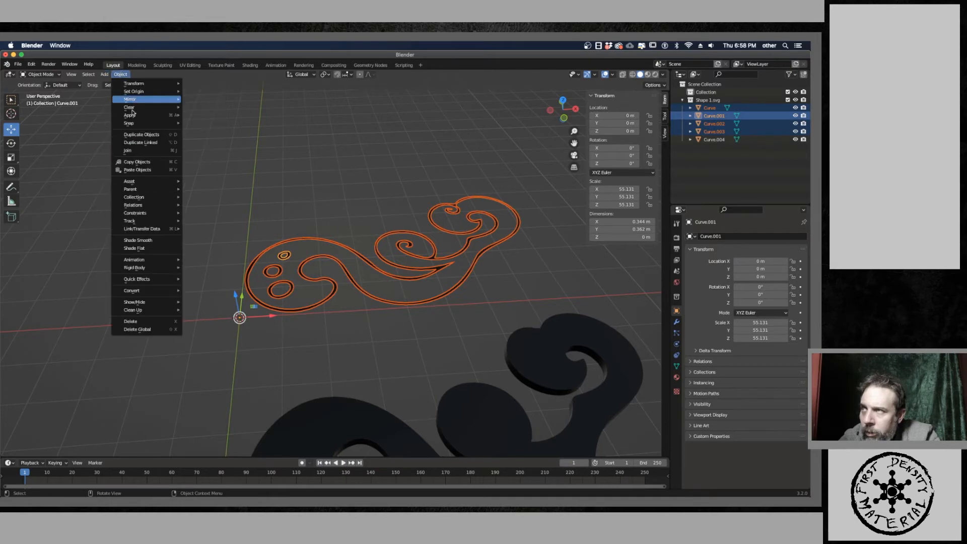
left_click(128, 150)
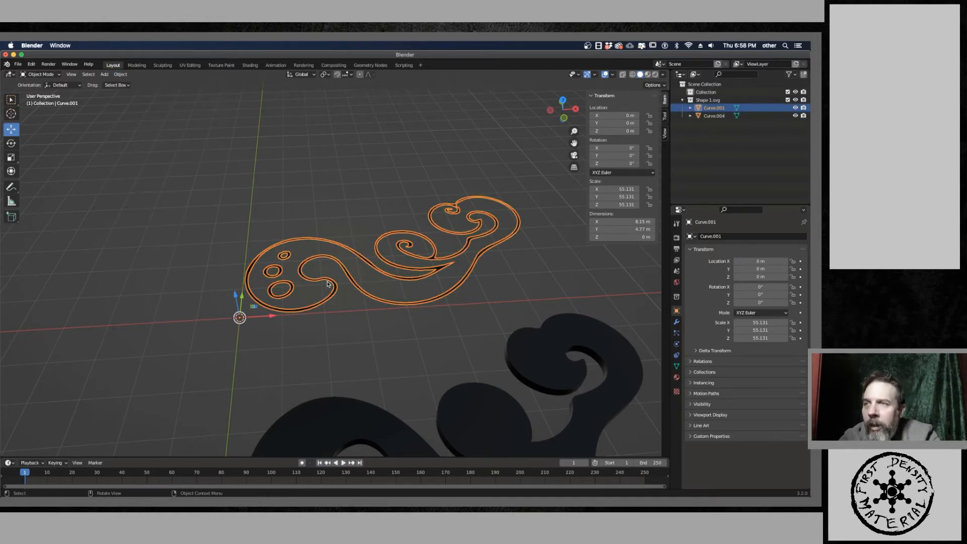
- Open the joined outline mesh in Edit Mode and select all linked faces of the outline and its three rings
left_click(55, 76)
left_click(51, 92)
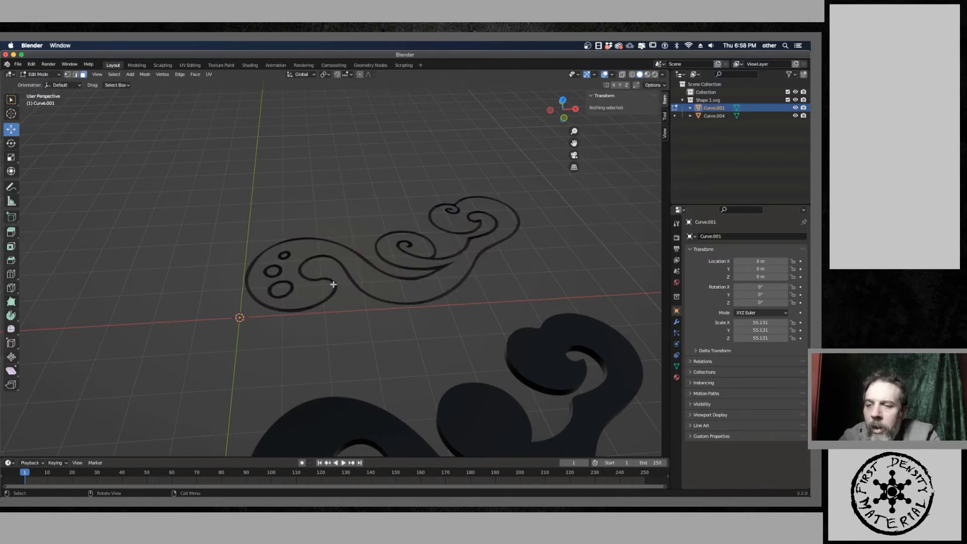
key("l")
key("l")
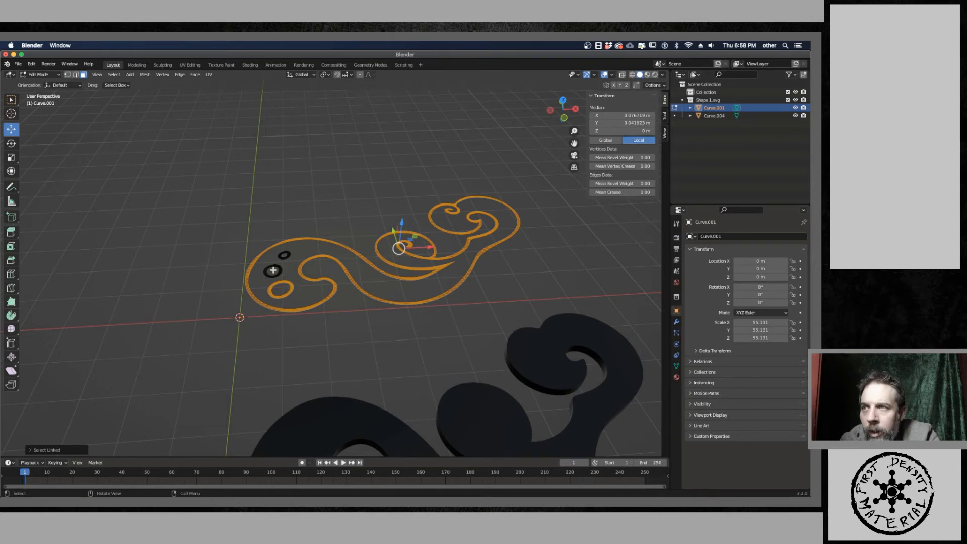
key("l")
key("l")
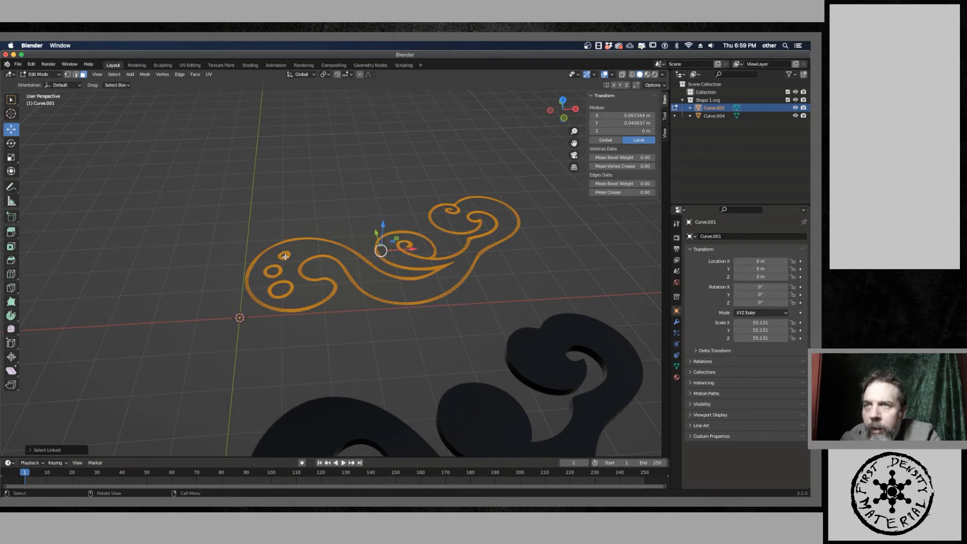
- Extrude the selected outline and ring faces upward about 0.18 m, deselect them and return to Object Mode
middle_click_drag(354, 302, 336, 289)
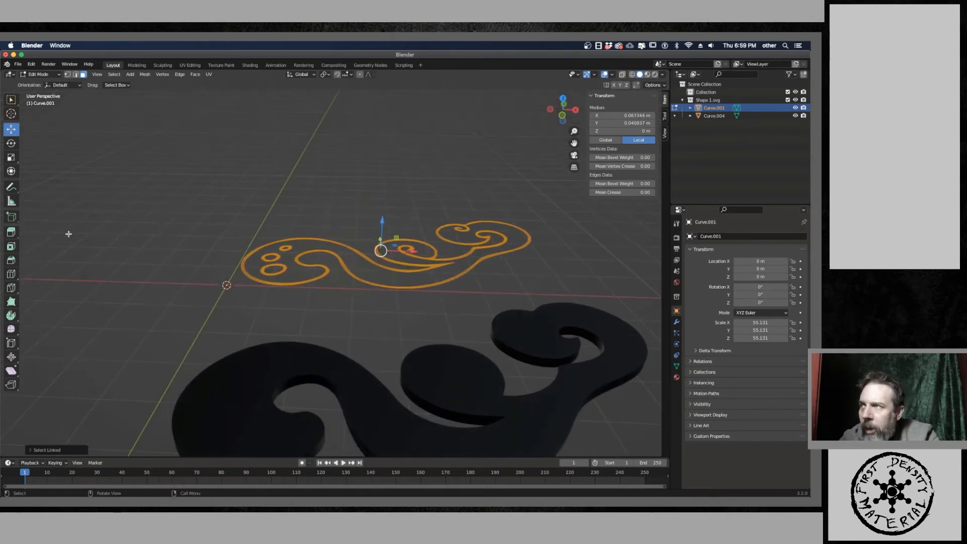
left_click(11, 232)
left_click_drag(381, 223, 382, 217)
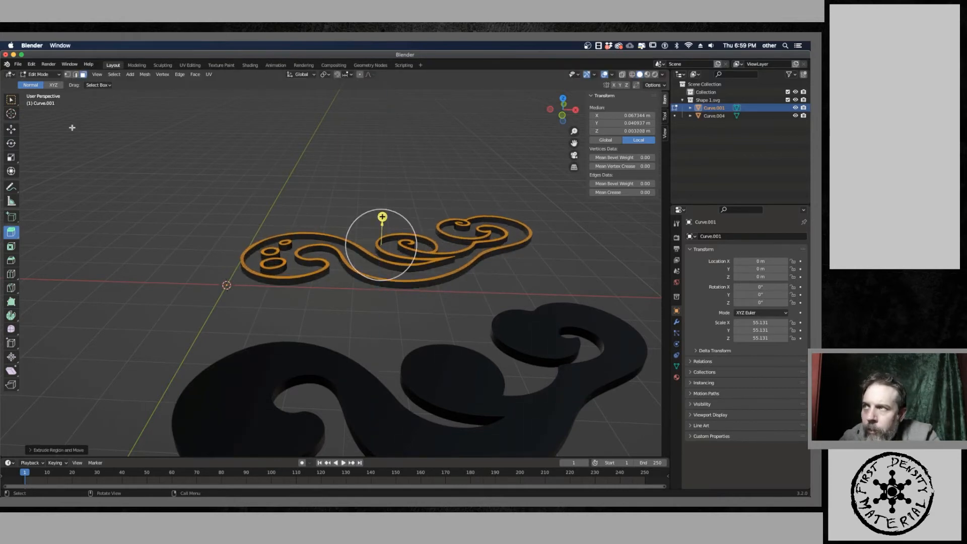
left_click(11, 129)
left_click(188, 195)
middle_click_drag(309, 251, 309, 265)
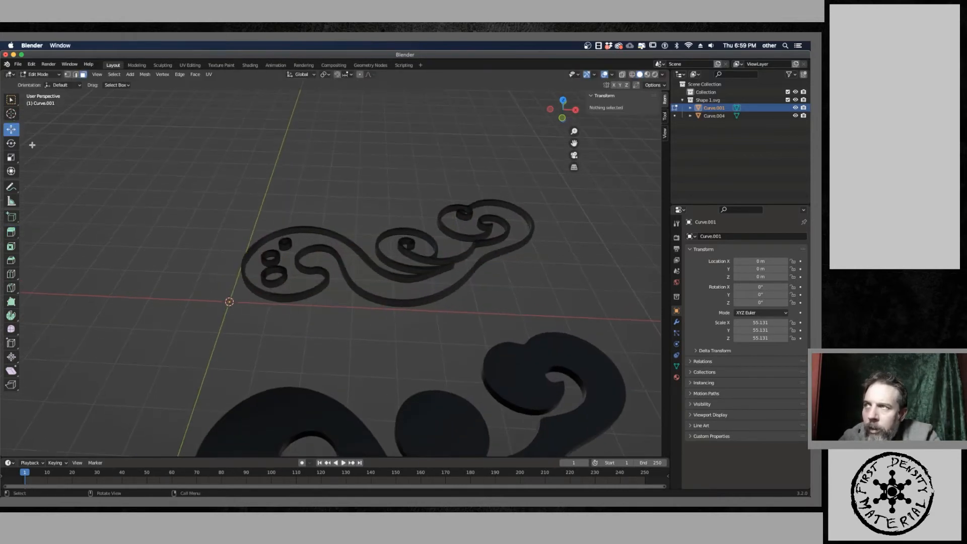
left_click(38, 74)
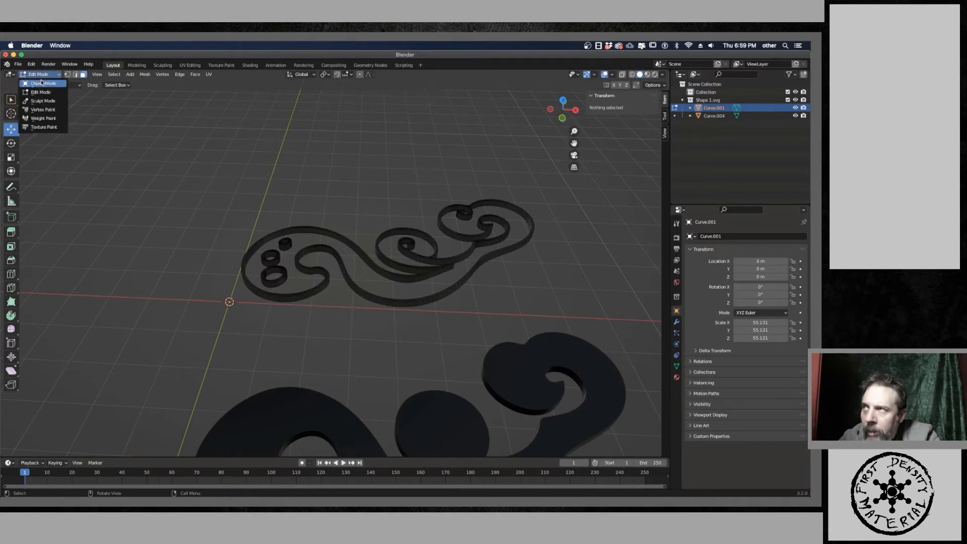
left_click(42, 83)
- Select both the extruded outline and the solid tentacle and apply their rotation and scale
middle_click_drag(247, 202, 242, 179)
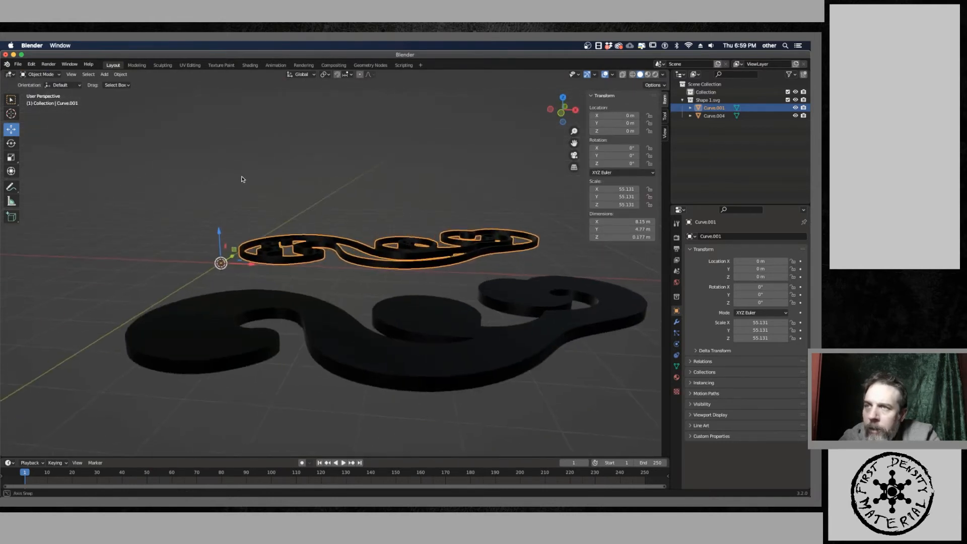
scroll(313, 263, "up", 3)
scroll(308, 255, "down", 6)
scroll(309, 255, "down", 3)
middle_click_drag(320, 195, 355, 295)
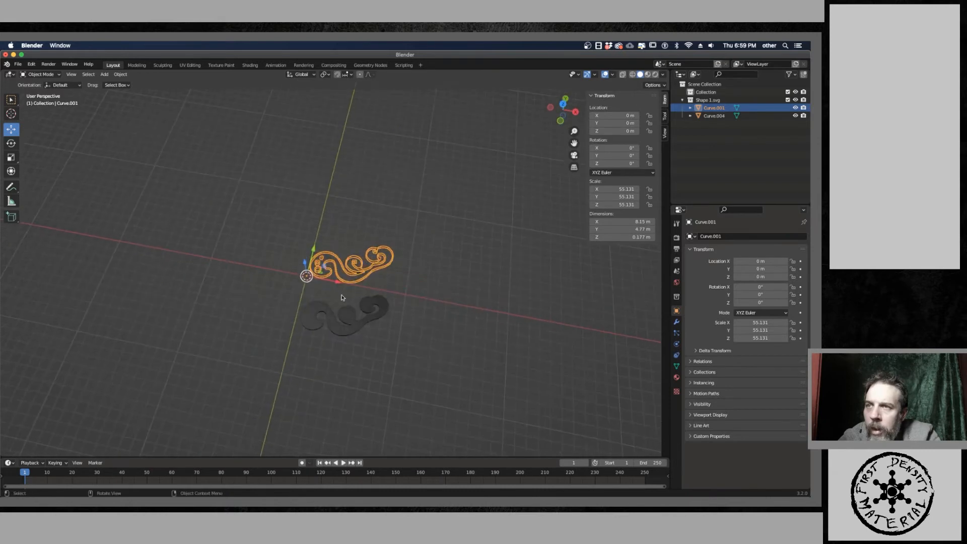
left_click(348, 317, "shift")
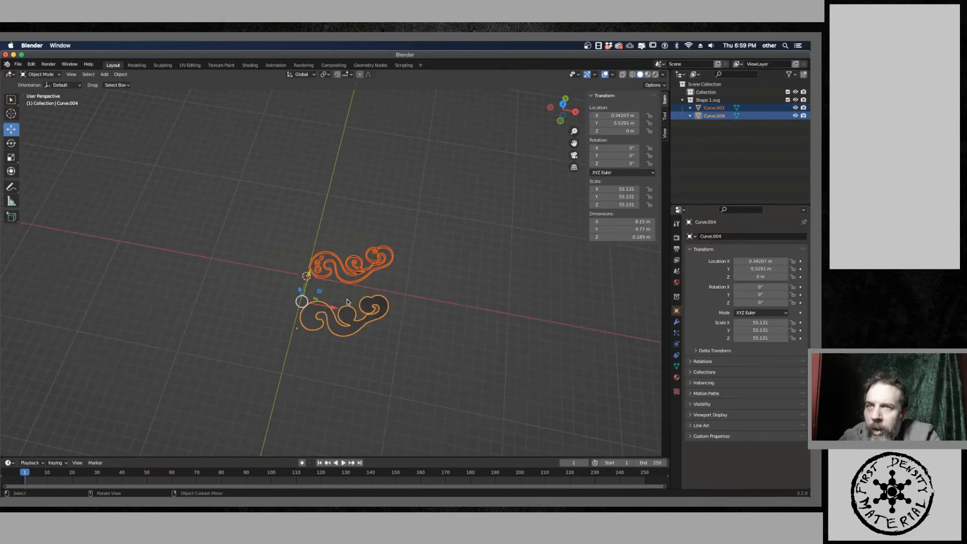
left_click(379, 337)
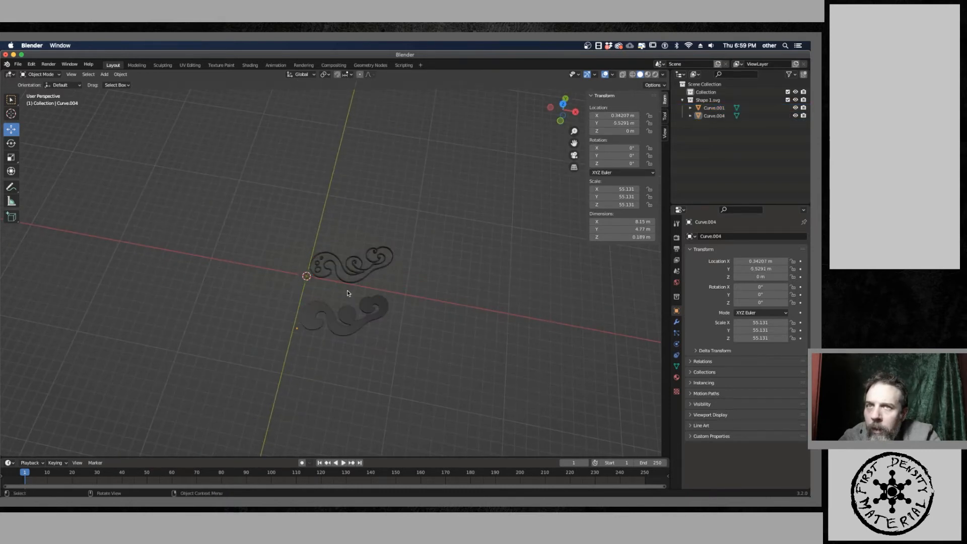
left_click_drag(350, 239, 402, 352)
left_click(121, 74)
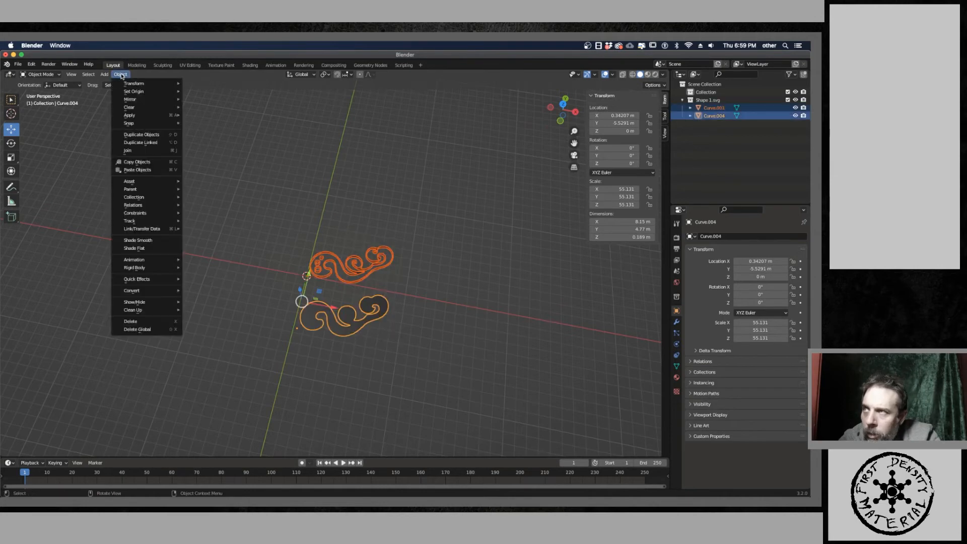
mouse_move(131, 118)
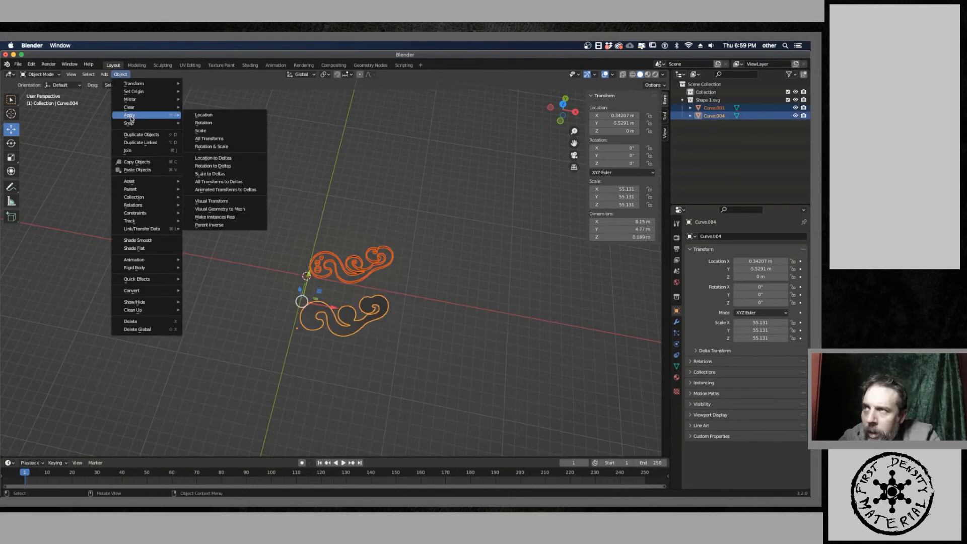
left_click(227, 147)
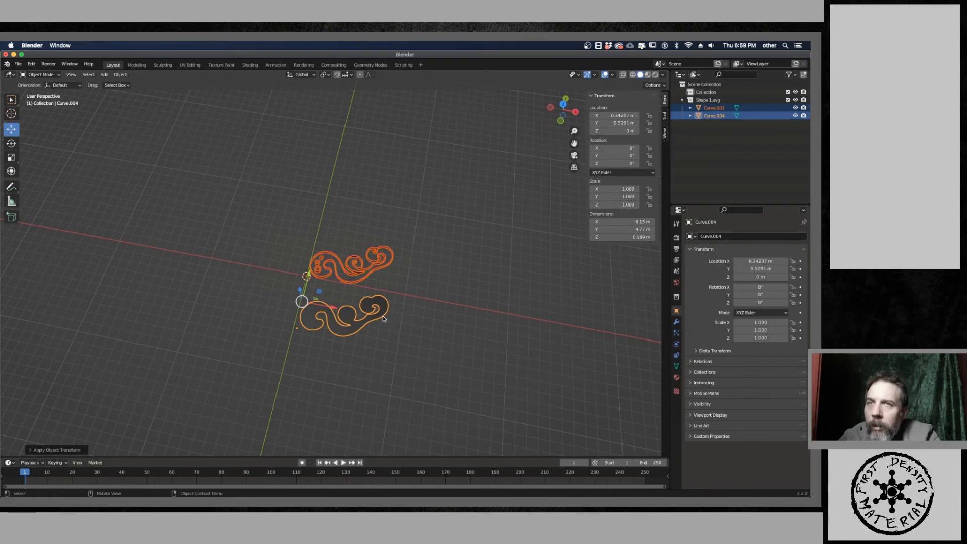
- Move the solid tentacle to within about 0.01 m of the origin in X and Y, aligning it with the outline in X-ray top view
left_click(342, 316)
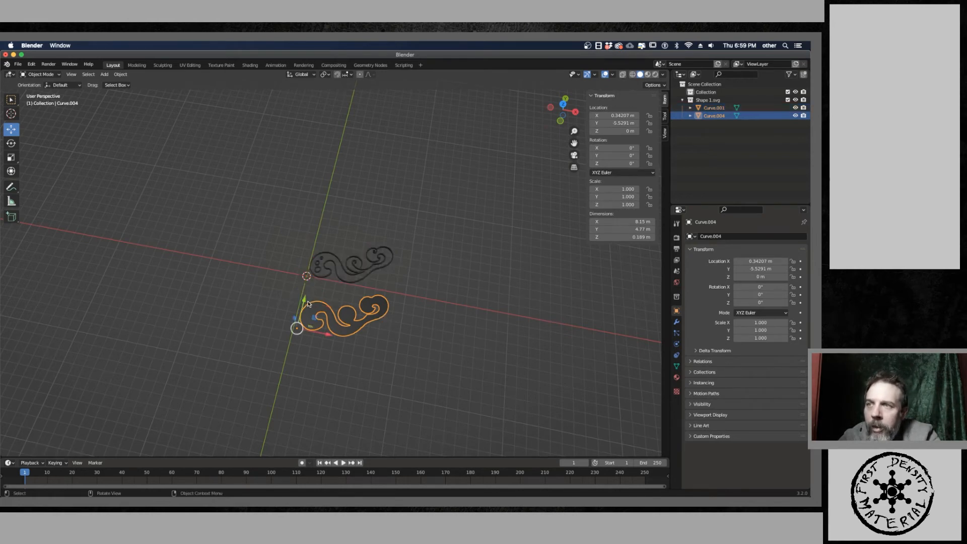
left_click_drag(309, 303, 316, 255)
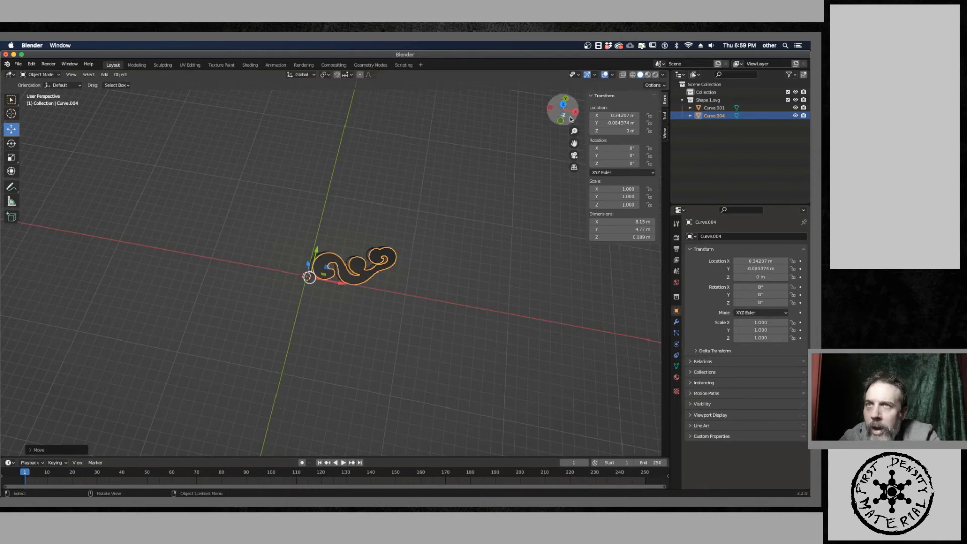
left_click(564, 104)
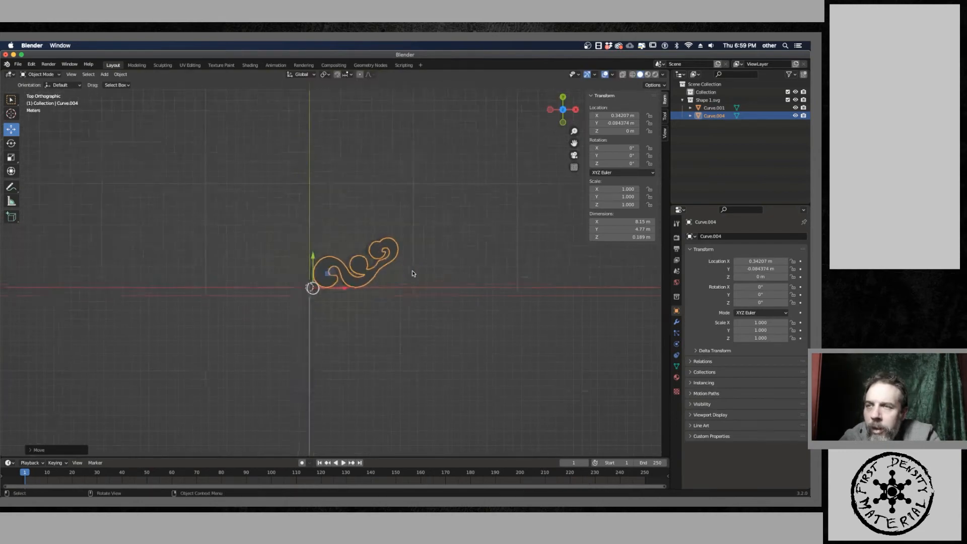
scroll(411, 273, "up", 6)
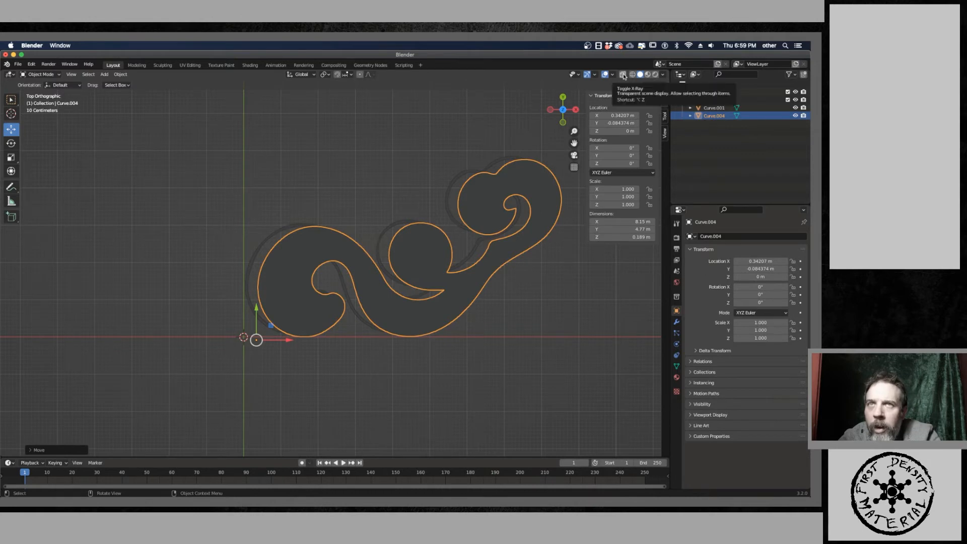
left_click(624, 76)
scroll(392, 305, "up", 3)
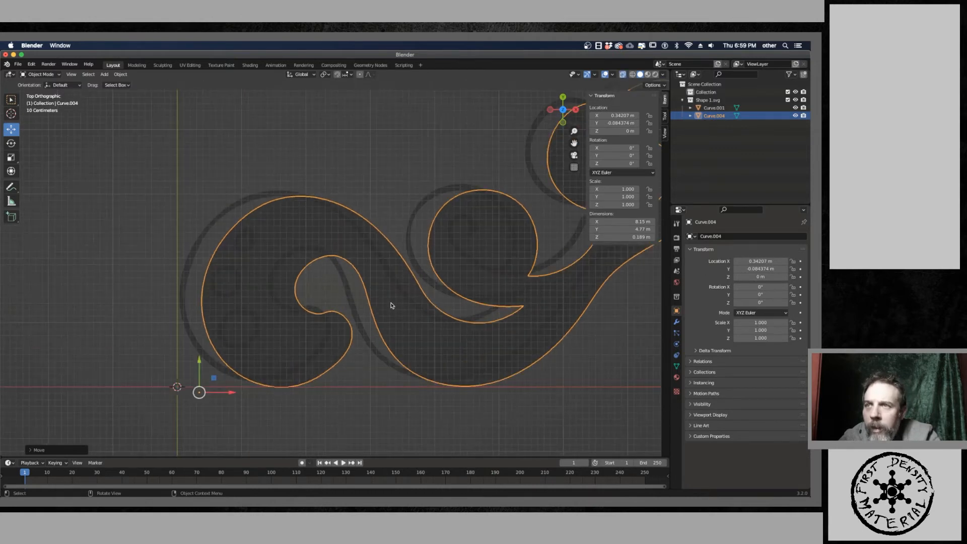
left_click_drag(231, 392, 210, 392)
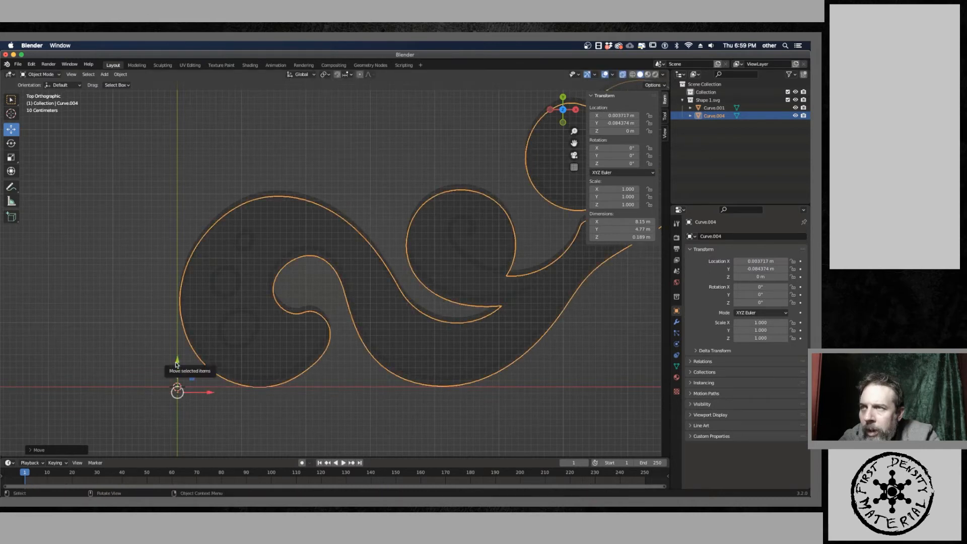
left_click_drag(177, 362, 179, 355)
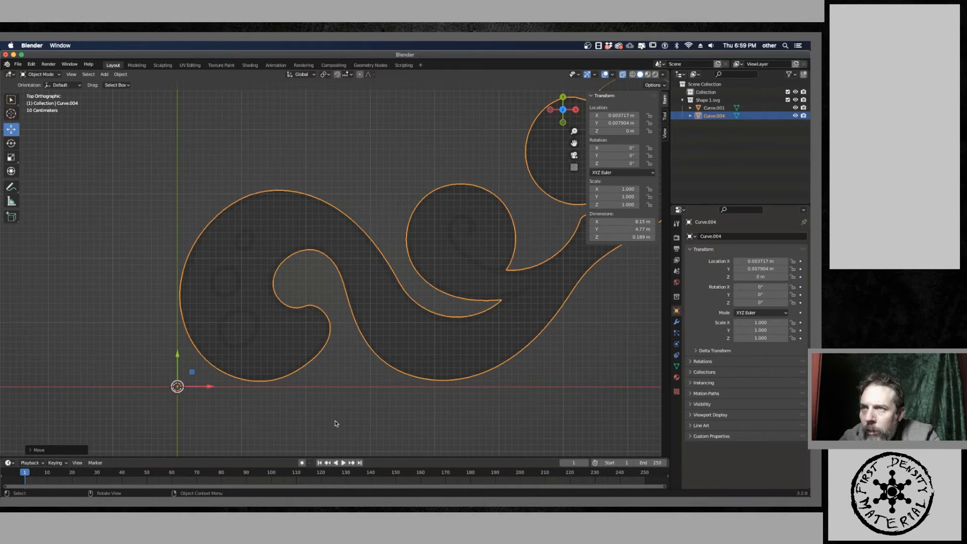
- Lower the solid tentacle to about -0.163 m in Z so it sits beneath the outline, and turn X-ray off
middle_click_drag(336, 423, 332, 341)
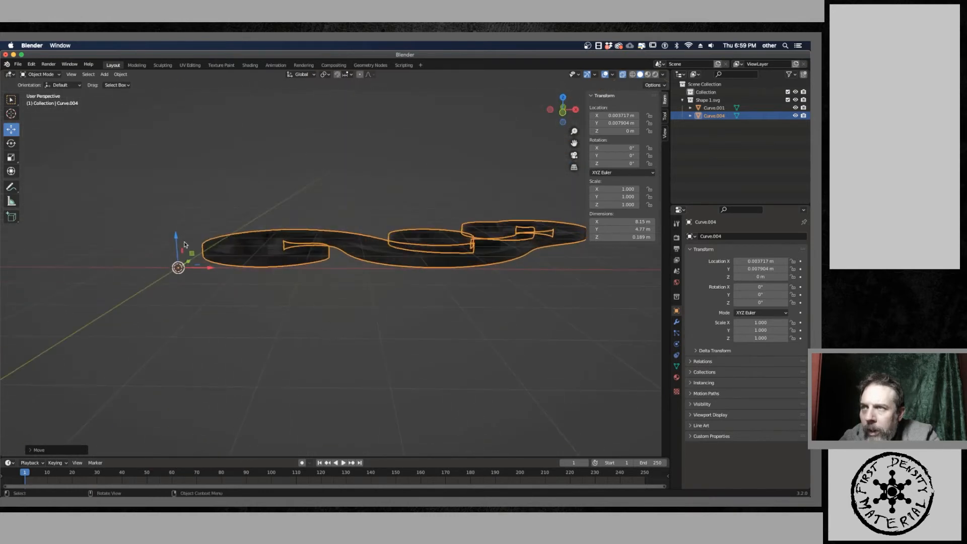
left_click_drag(176, 239, 177, 250)
left_click(623, 76)
middle_click_drag(341, 341, 348, 373)
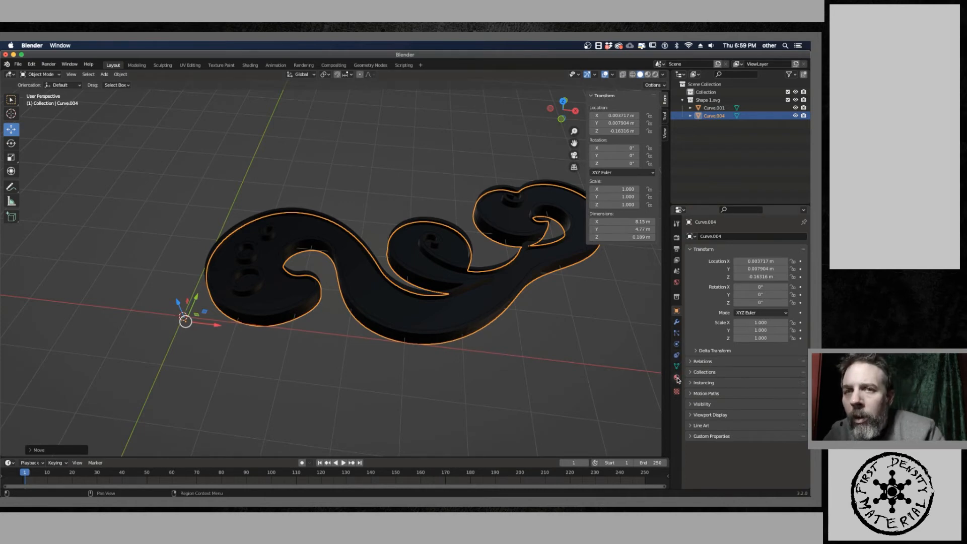
- Remove the SVGMat material from the solid tentacle mesh
left_click_drag(384, 151, 558, 377)
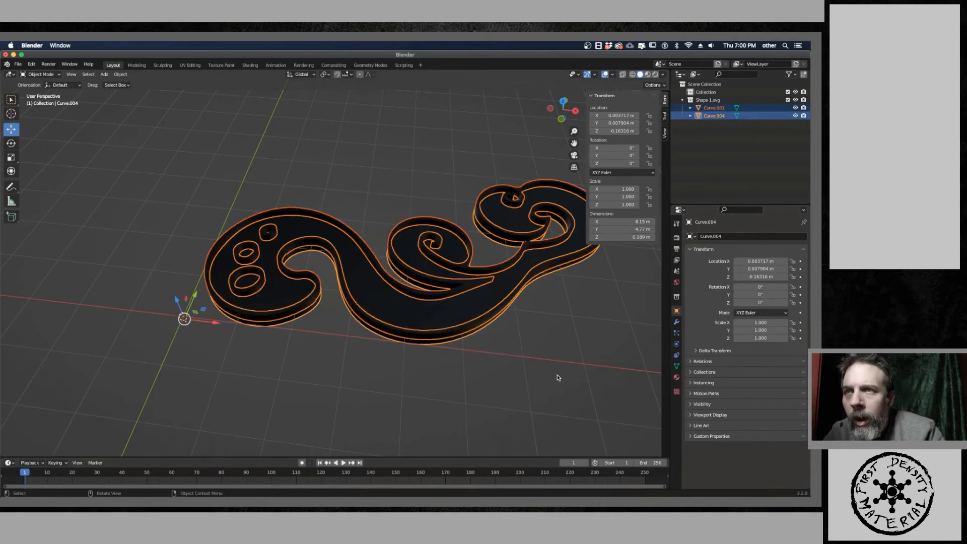
left_click(676, 378)
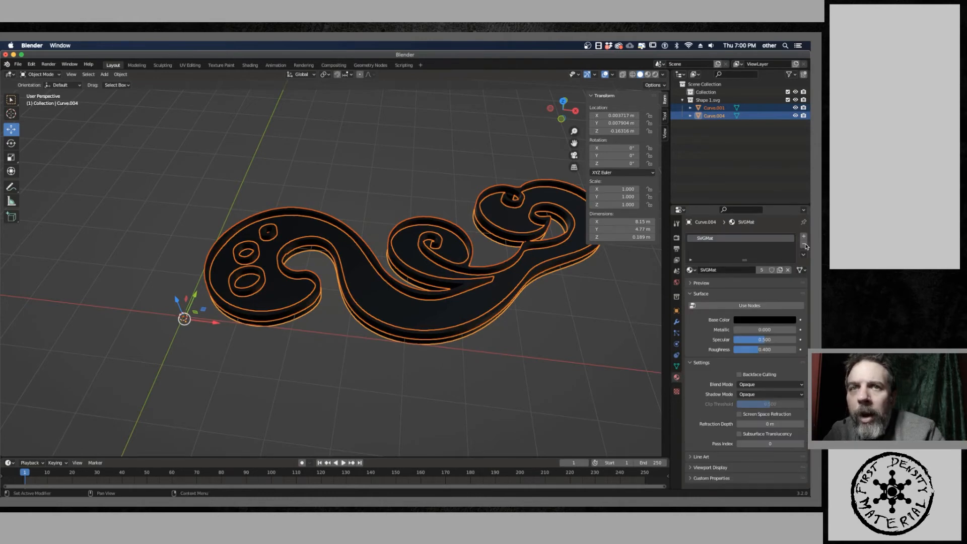
key("super+z")
key("super+z")
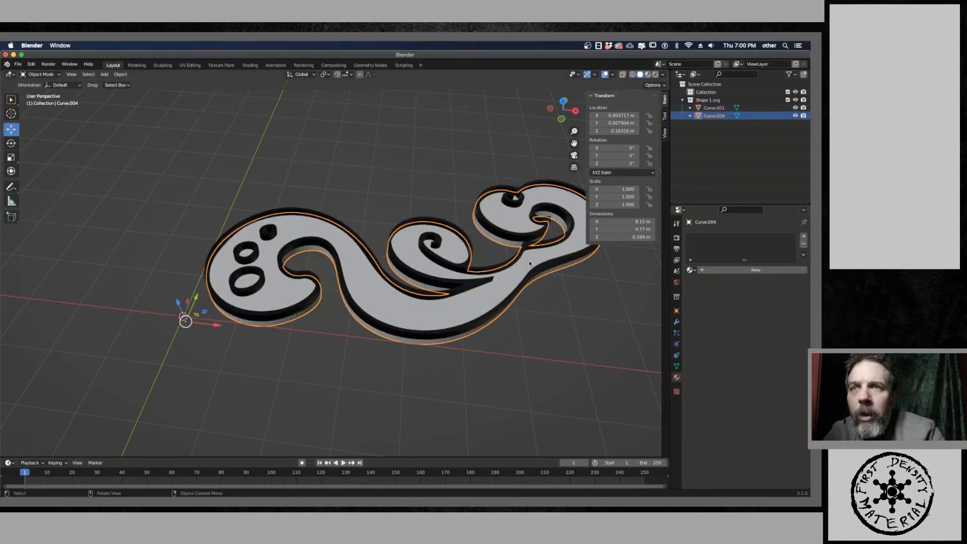
key("super+z")
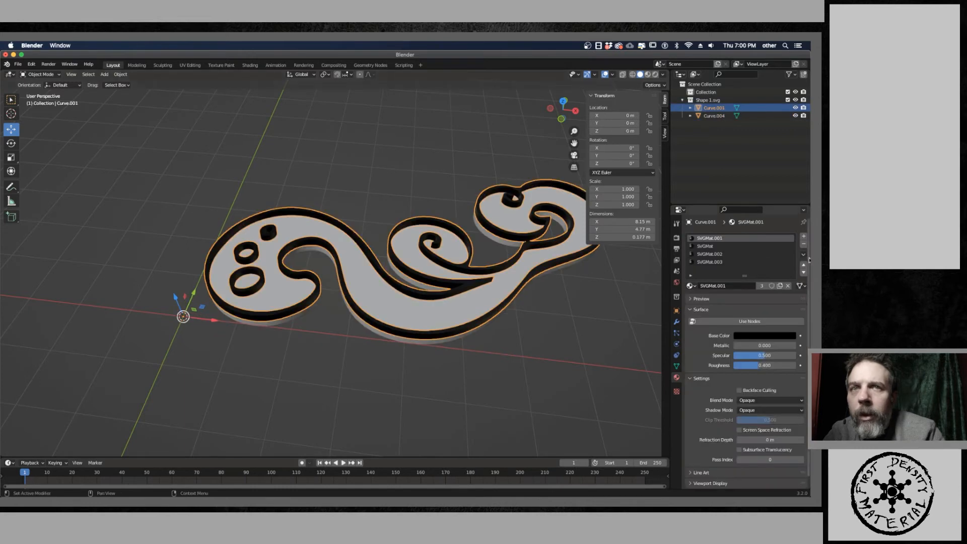
- Remove the SVGMat.001, SVGMat, SVGMat.002 and SVGMat.003 materials from the outline mesh and deselect it
left_click(803, 243)
left_click(803, 244)
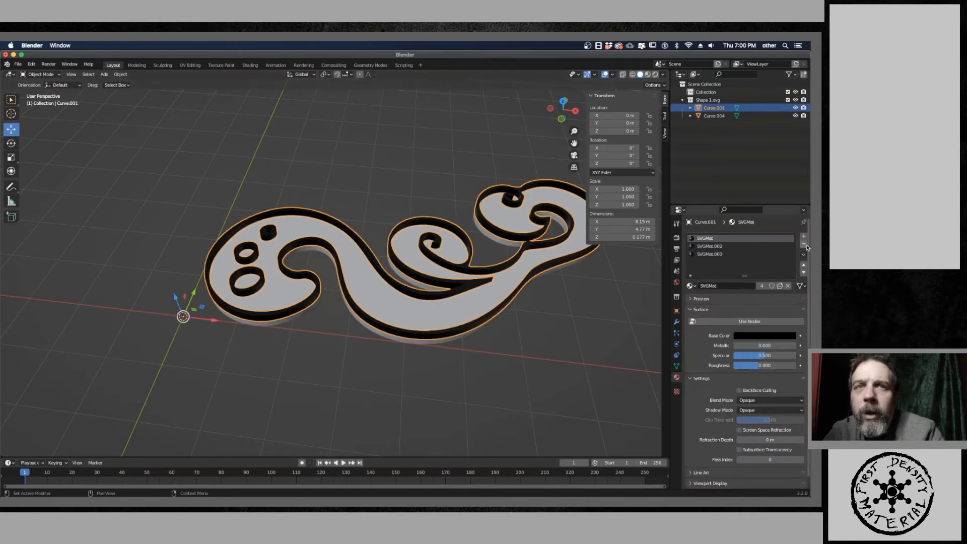
left_click(803, 244)
left_click(803, 244)
left_click(310, 208)
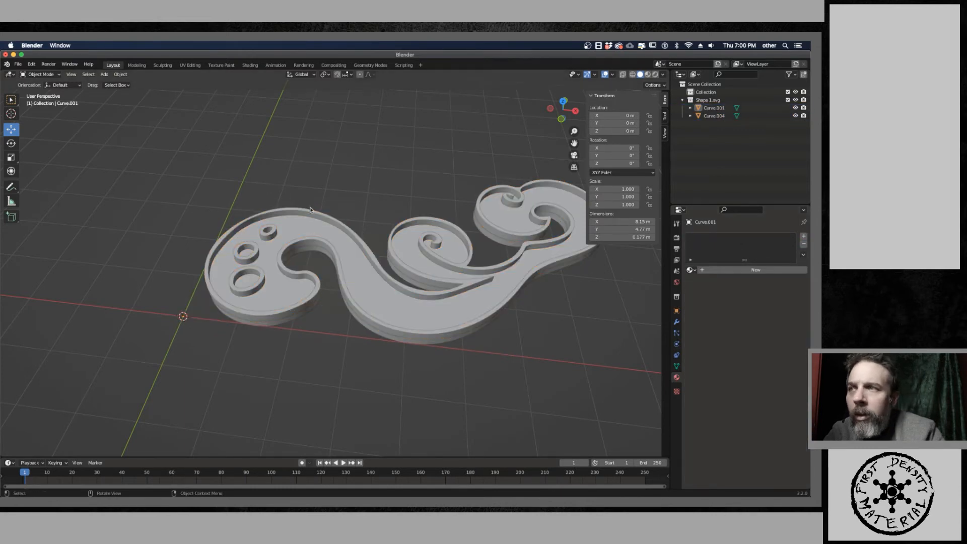
middle_click_drag(401, 368, 303, 358)
scroll(312, 370, "down", 6)
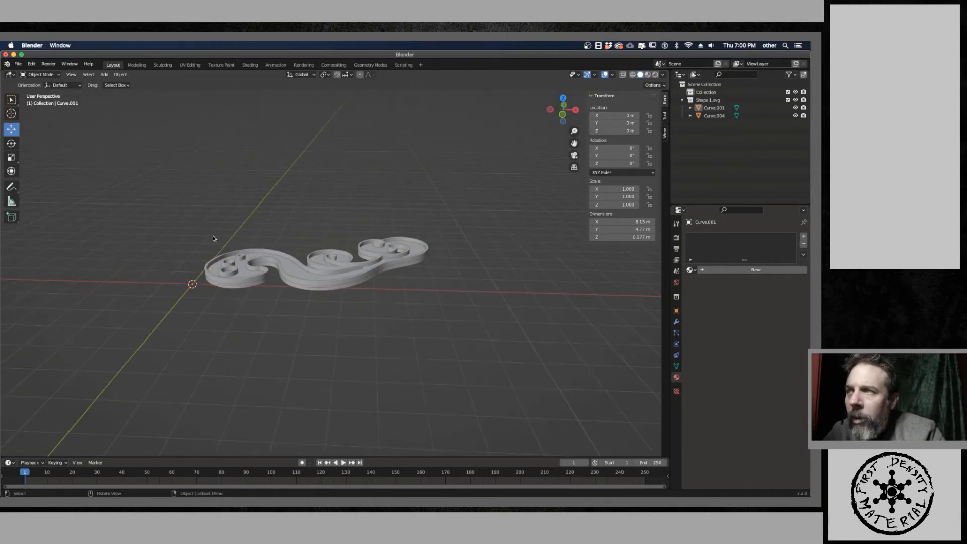
- Scale the outline and the solid tentacle together uniformly to about 2.516, then deselect them
left_click_drag(215, 216, 508, 396)
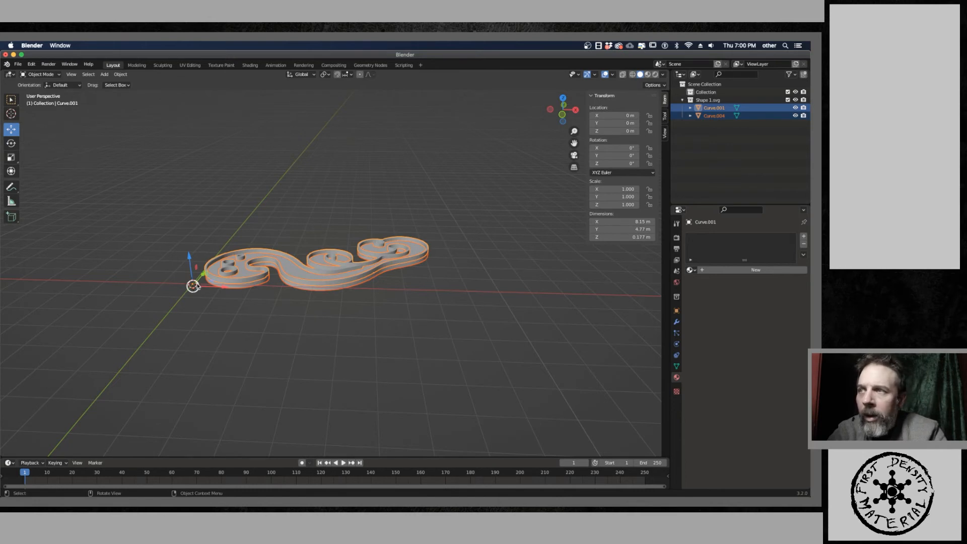
left_click(11, 158)
left_click_drag(219, 313, 270, 331)
scroll(270, 331, "down", 3)
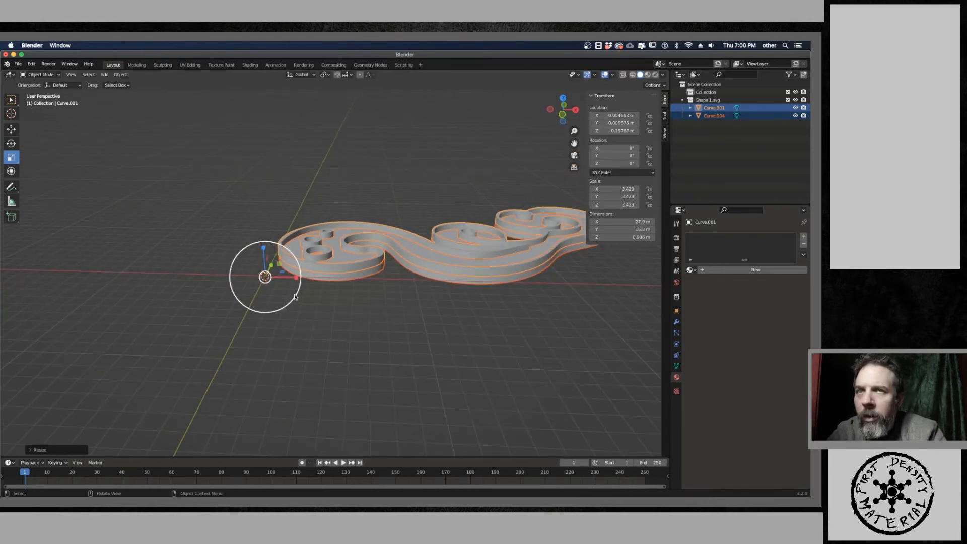
left_click_drag(294, 298, 290, 289)
left_click(335, 349)
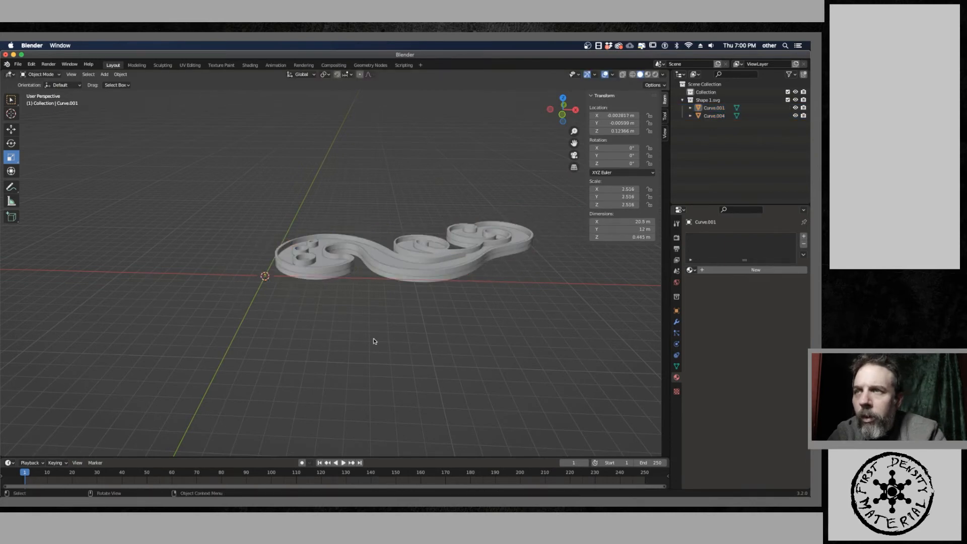
middle_click_drag(335, 349, 262, 378)
scroll(255, 367, "up", 4)
scroll(250, 361, "down", 4)
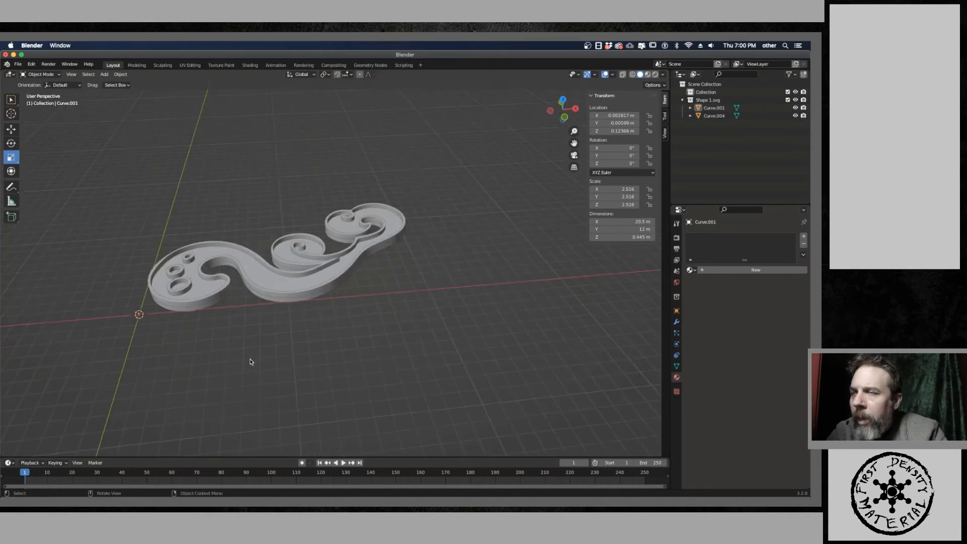
middle_click_drag(243, 345, 250, 367)
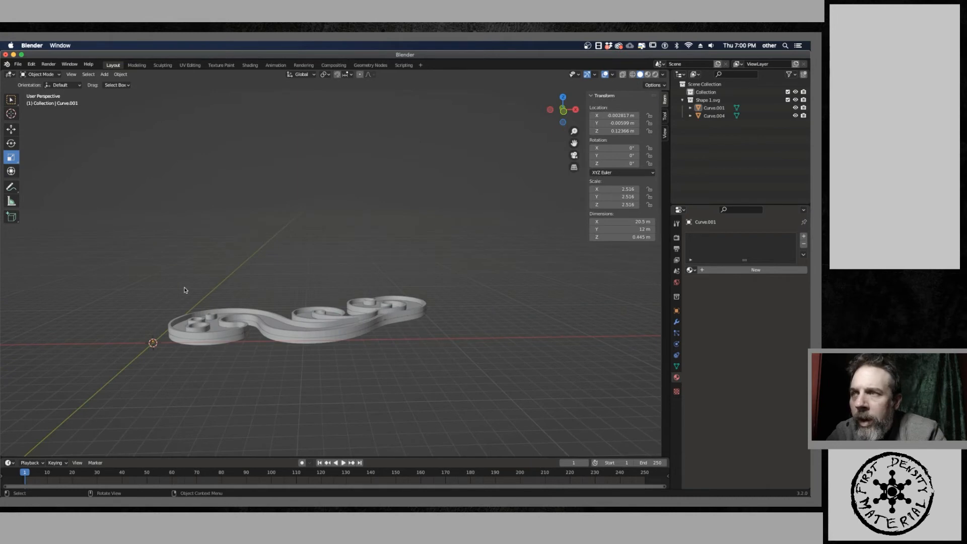
- Set the outline mesh's Z dimension to 1 m
left_click_drag(184, 290, 430, 367)
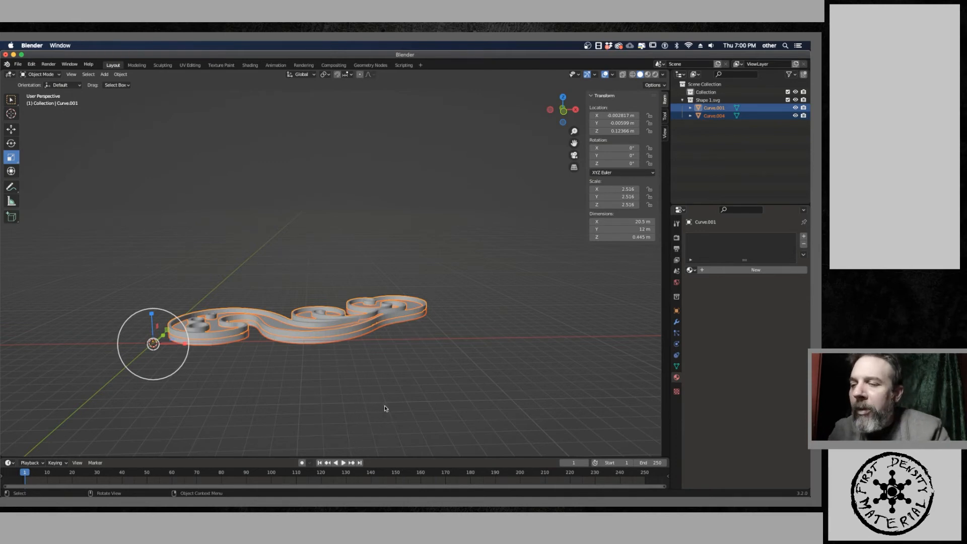
mouse_move(534, 307)
middle_mouse_down()
mouse_move(533, 316)
mouse_move(525, 306)
middle_mouse_up()
scroll(423, 326, "down", 1)
scroll(417, 332, "up", 3)
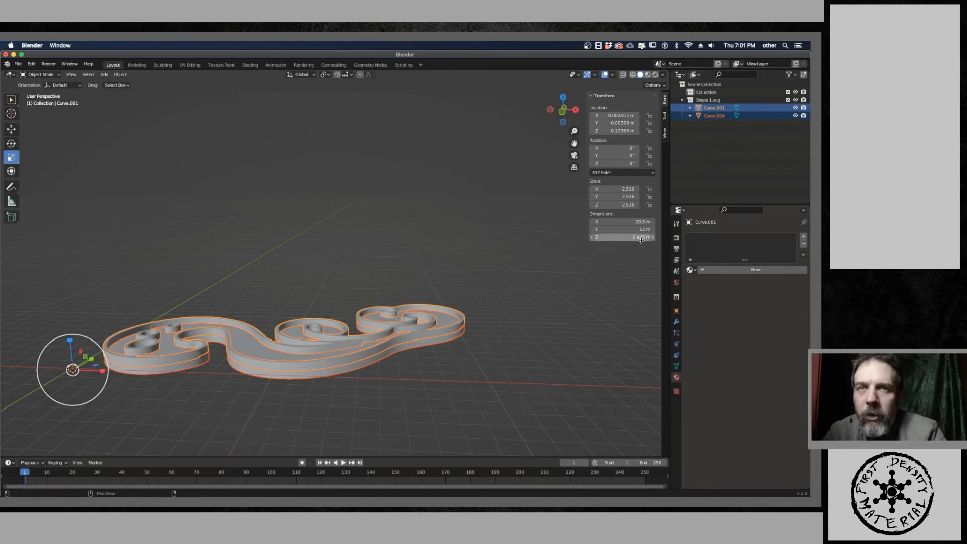
left_click(488, 330)
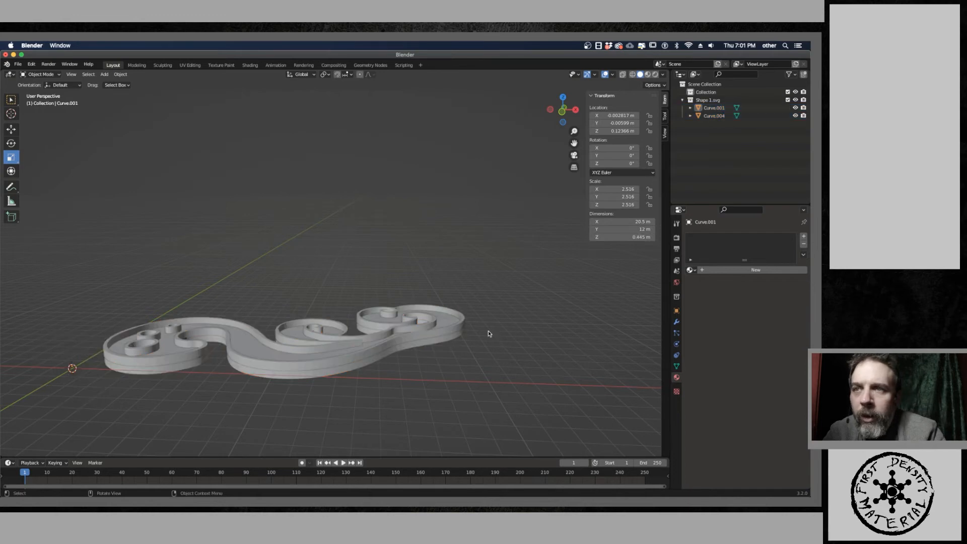
left_click(464, 319)
left_click(631, 236)
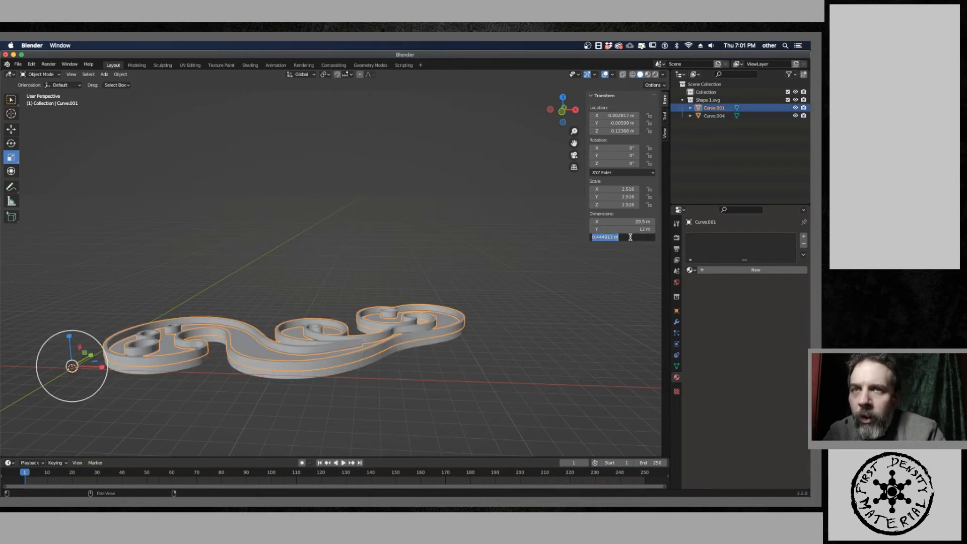
type("1")
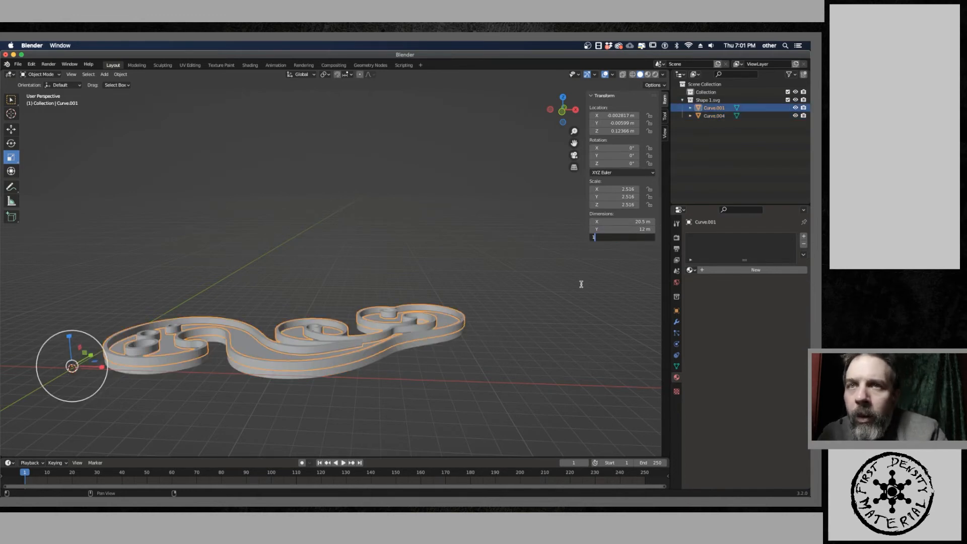
key("Return")
- Set the solid tentacle's Z dimension to 1 m as well
left_click(419, 349)
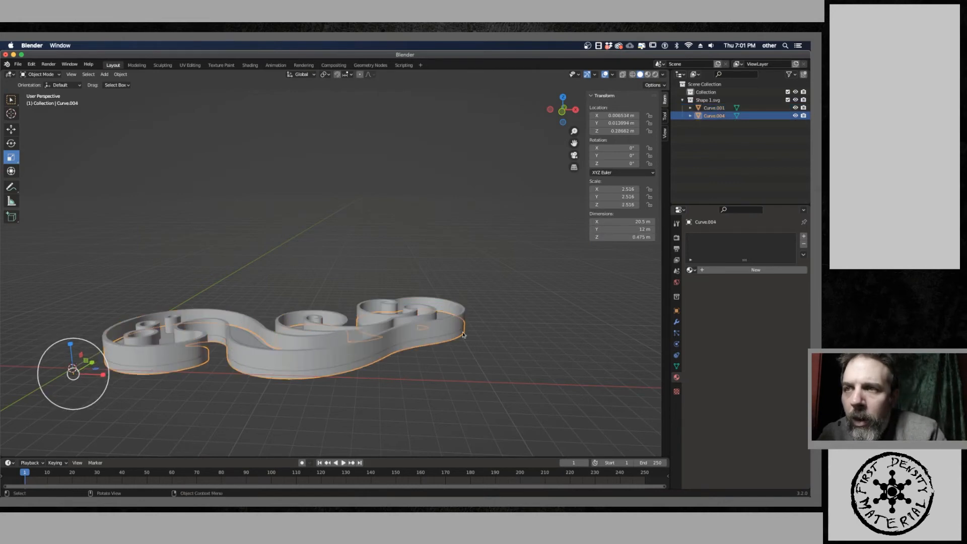
left_click(610, 235)
type("1")
key("Return")
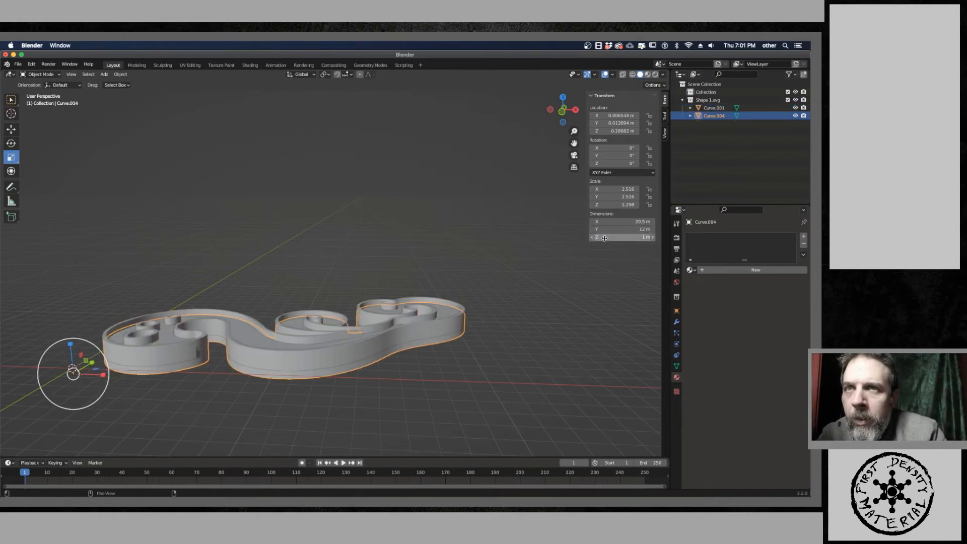
- Lower the solid tentacle to about -0.83 m in Z so it sits beneath the outline with a slight overlap
left_click(11, 132)
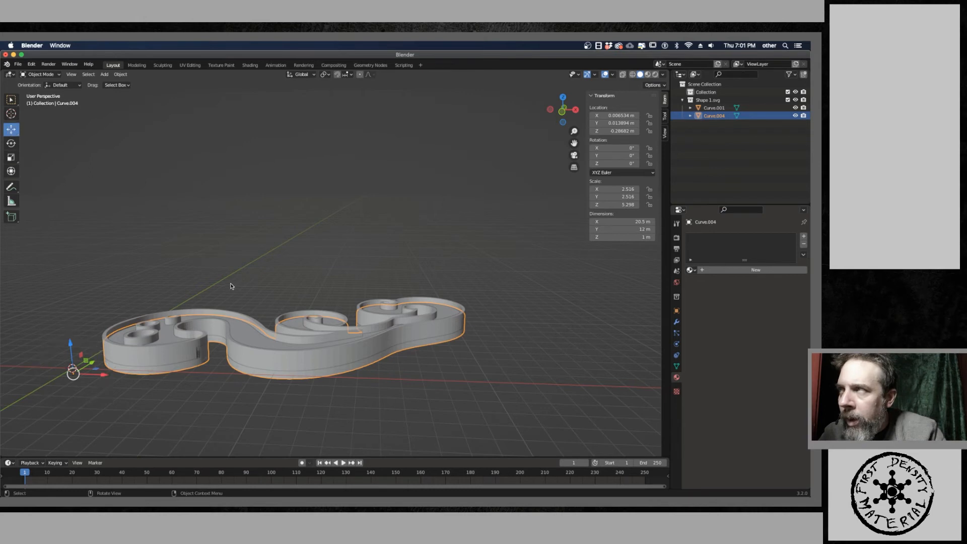
mouse_move(72, 345)
left_mouse_down()
mouse_move(78, 359)
mouse_move(75, 351)
left_mouse_up()
left_click(211, 230)
middle_click_drag(211, 230, 239, 272)
left_click(228, 295)
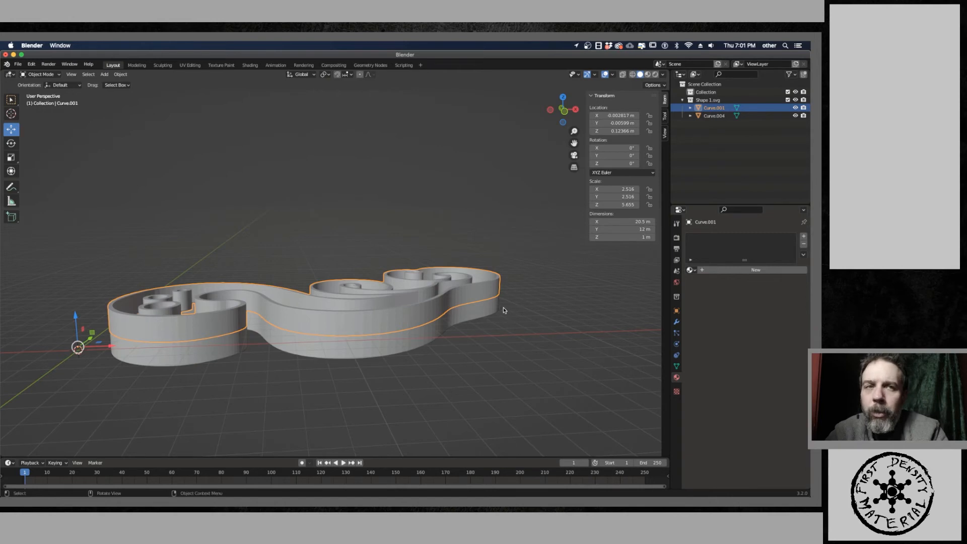
middle_click_drag(452, 299, 428, 307)
left_click(424, 333)
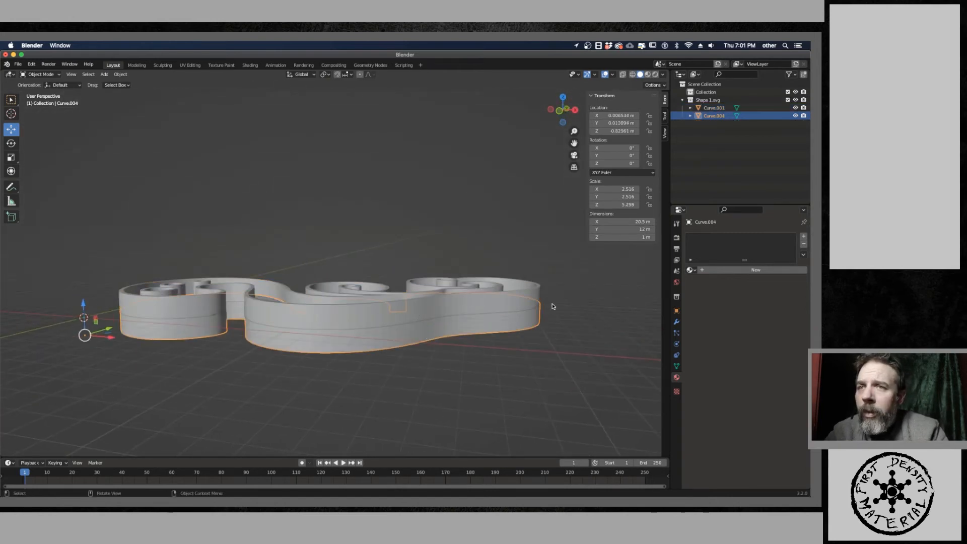
mouse_move(552, 306)
middle_mouse_down()
mouse_move(564, 292)
mouse_move(548, 300)
middle_mouse_up()
left_click(535, 284)
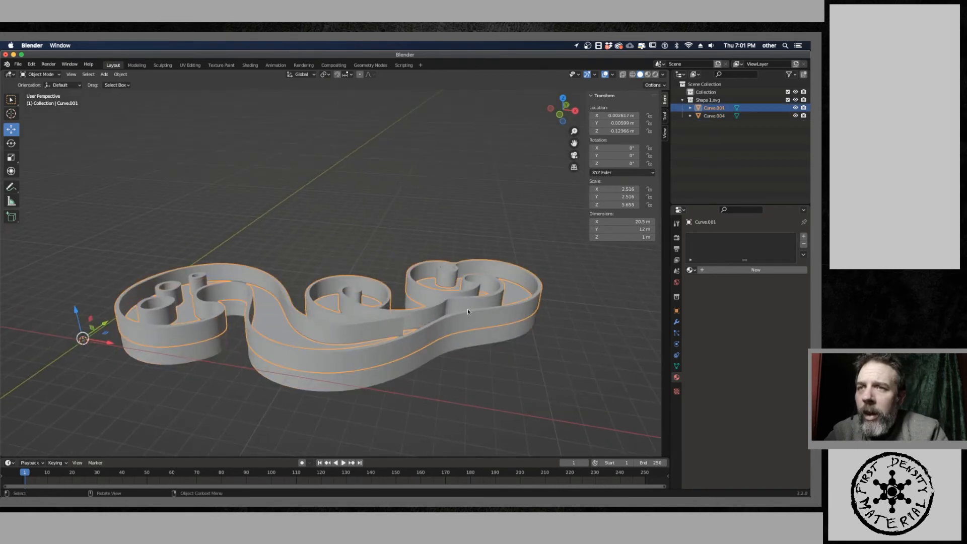
middle_click_drag(467, 310, 460, 332)
- Add a Boolean modifier to the solid tentacle, set to Union with Curve.001 as its object
left_click(461, 332)
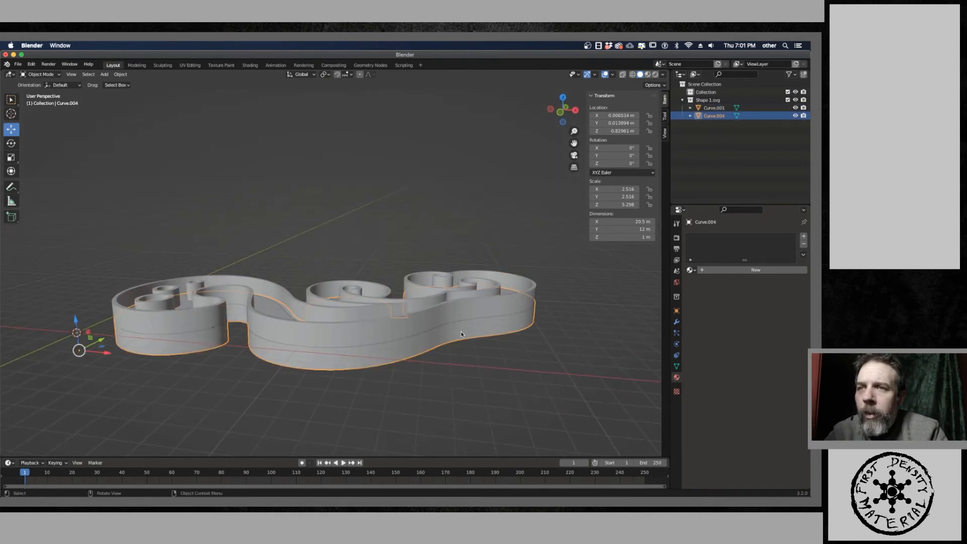
left_click(677, 323)
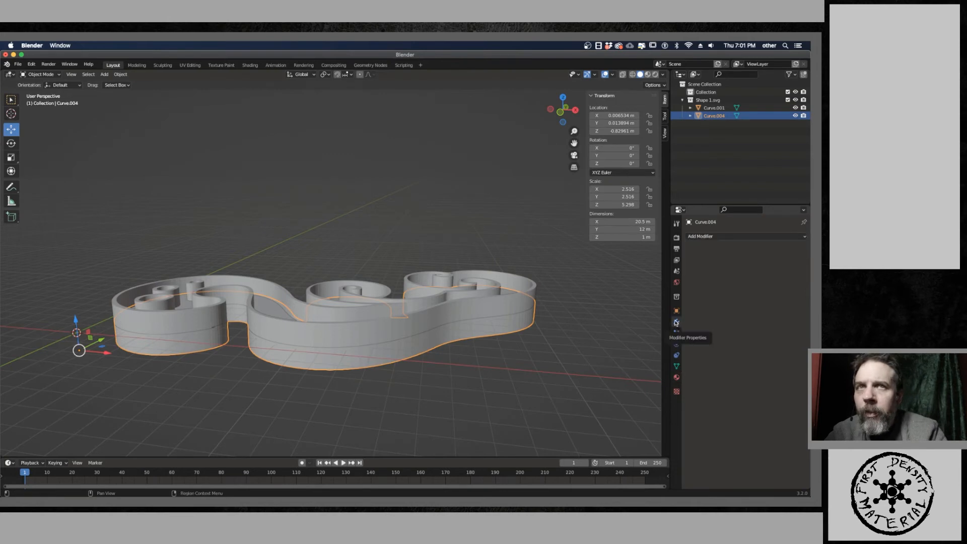
left_click(721, 237)
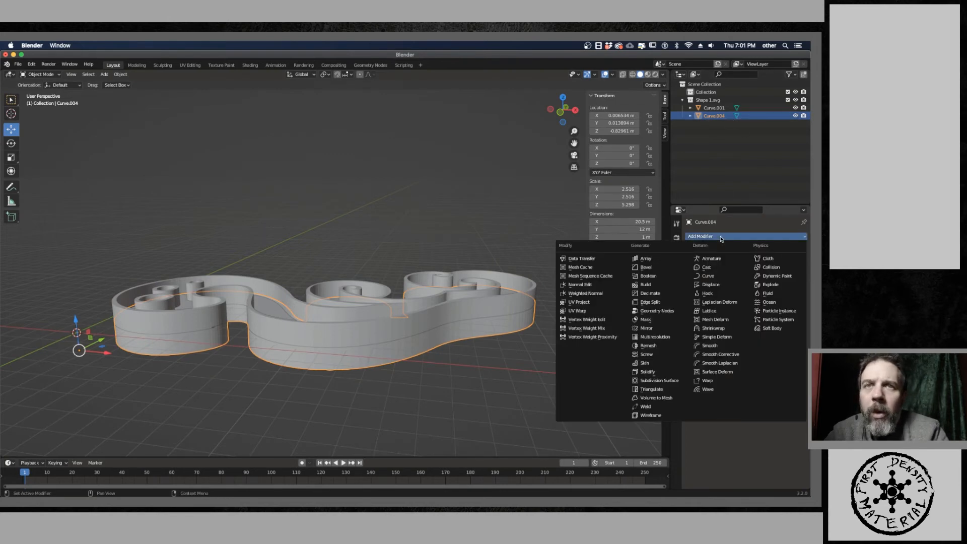
left_click(658, 276)
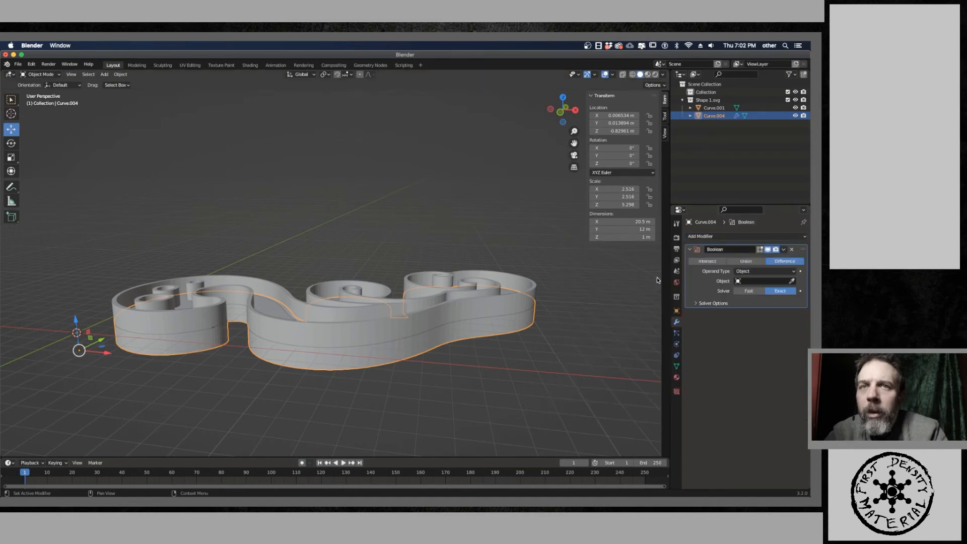
left_click(758, 262)
left_click(742, 281)
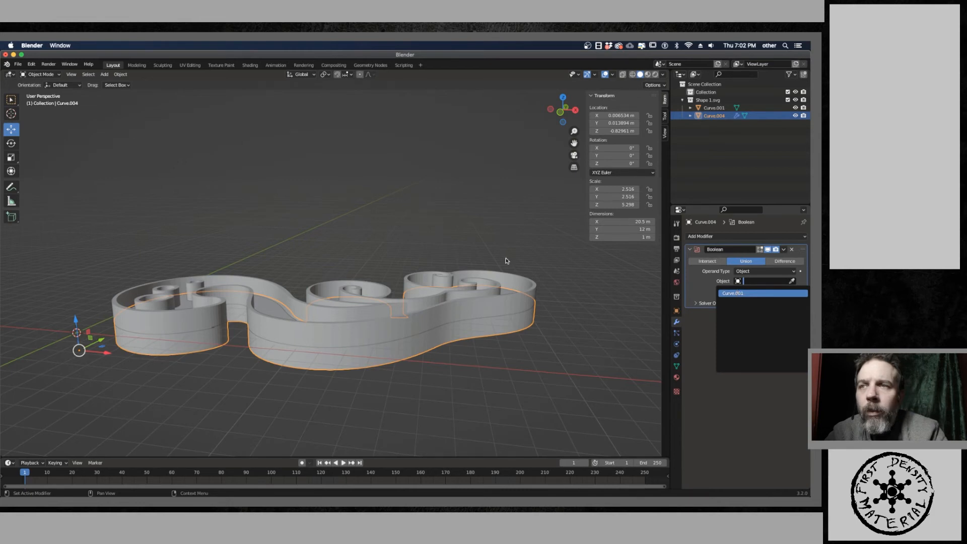
key("Return")
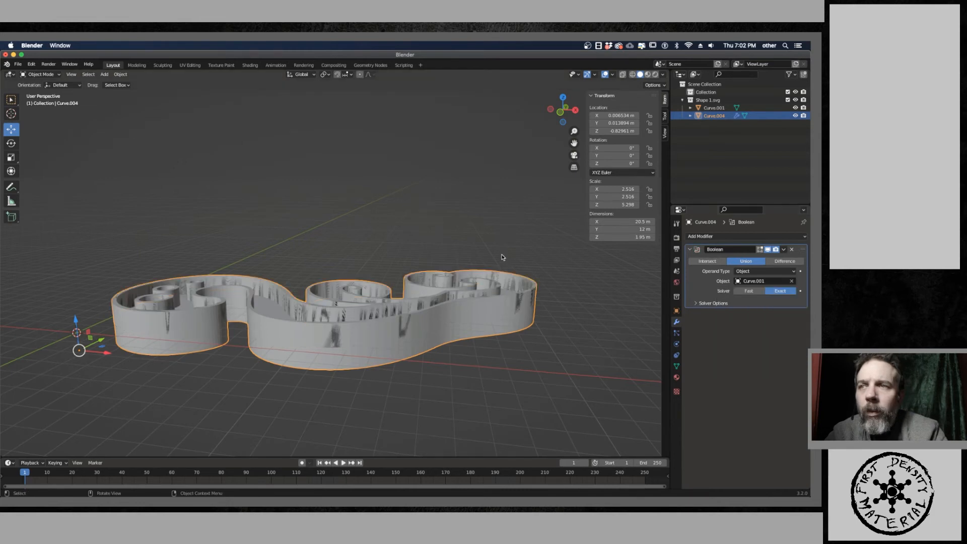
- Apply the Boolean modifier and raise the merged tentacle about 4.74 m in Z, clear of the separate outline
left_click(784, 250)
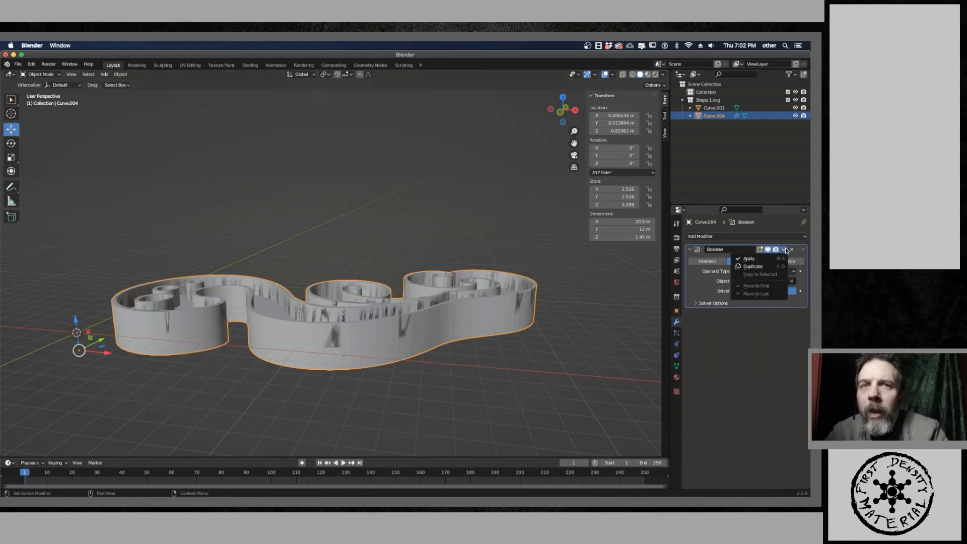
key("Return")
left_click(309, 335)
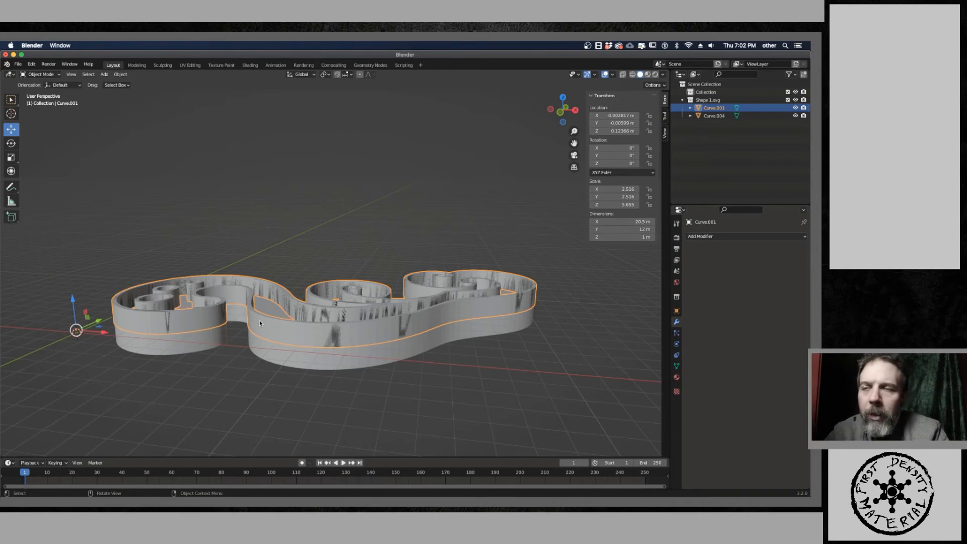
left_click(266, 267)
left_click(277, 346)
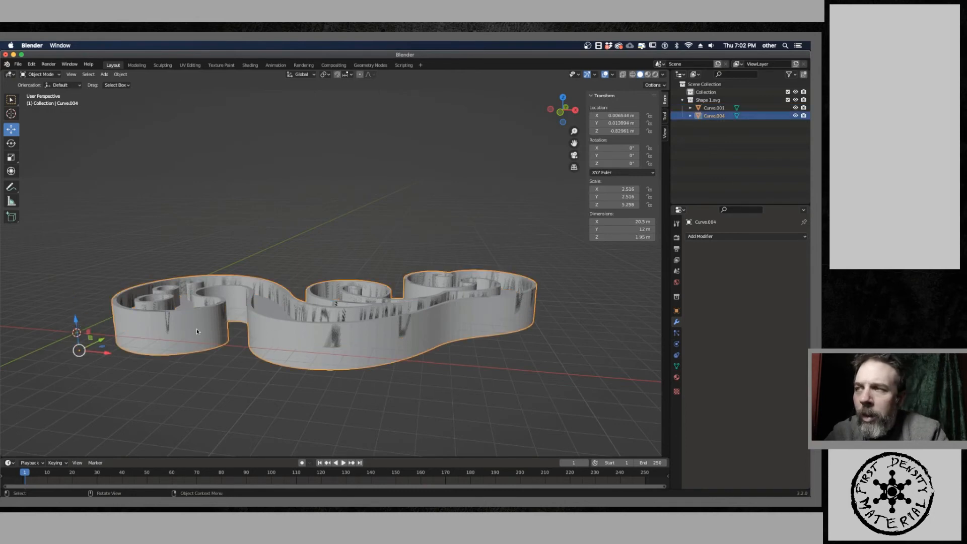
left_click_drag(76, 320, 64, 215)
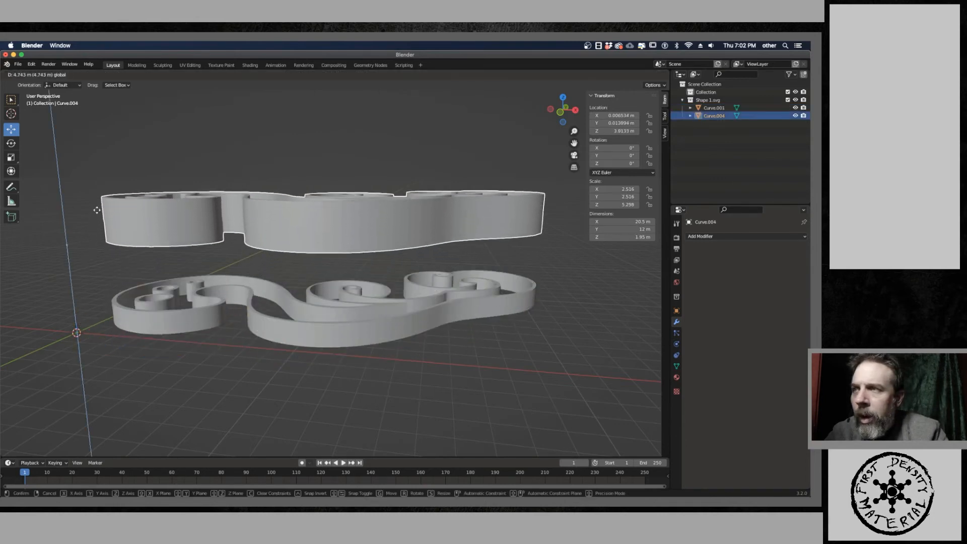
- Delete the separate outline mesh and examine the seam along the merged tentacle's side wall
left_click_drag(161, 266, 507, 352)
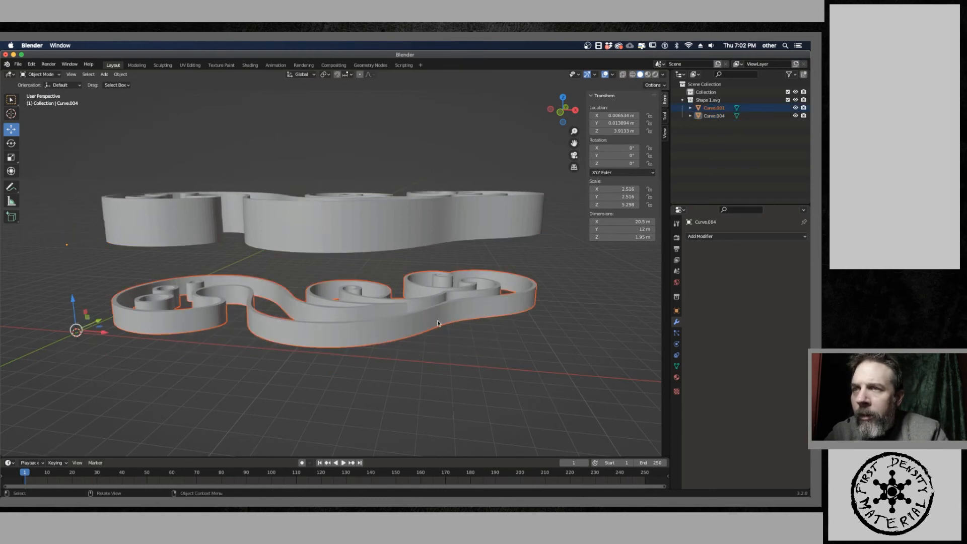
key("Delete")
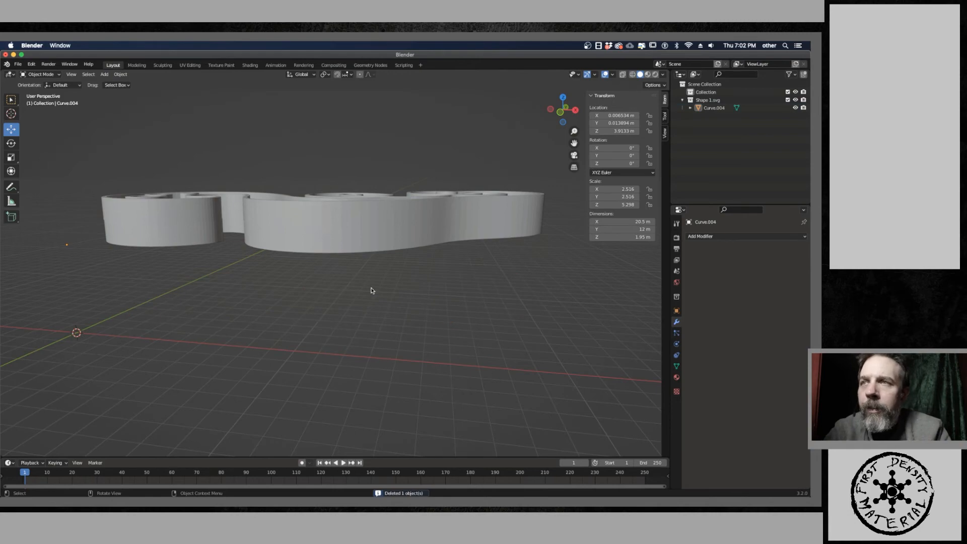
middle_click_drag(371, 291, 388, 311)
scroll(388, 311, "up", 3)
middle_click_drag(373, 259, 357, 327, "shift")
scroll(356, 324, "up", 3)
middle_click_drag(355, 293, 346, 393, "shift")
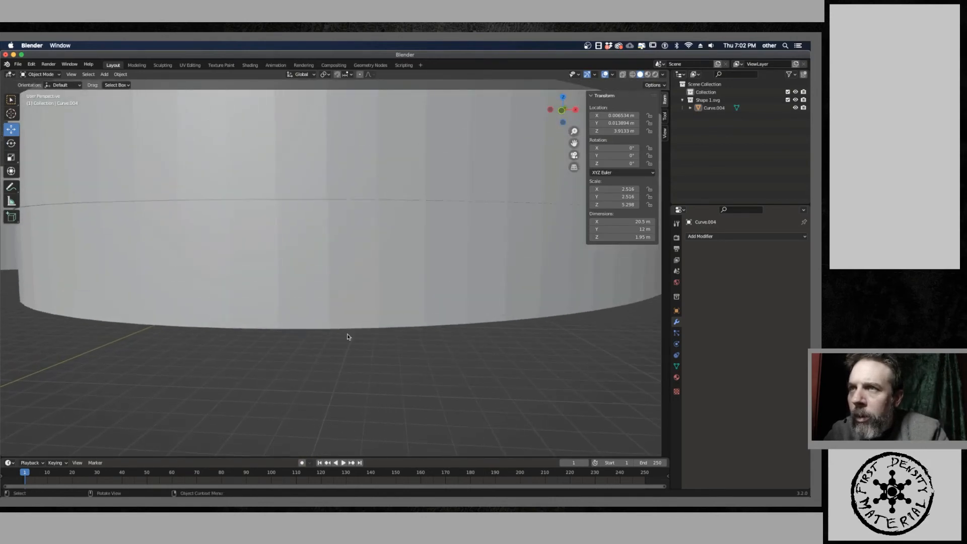
scroll(363, 225, "up", 3)
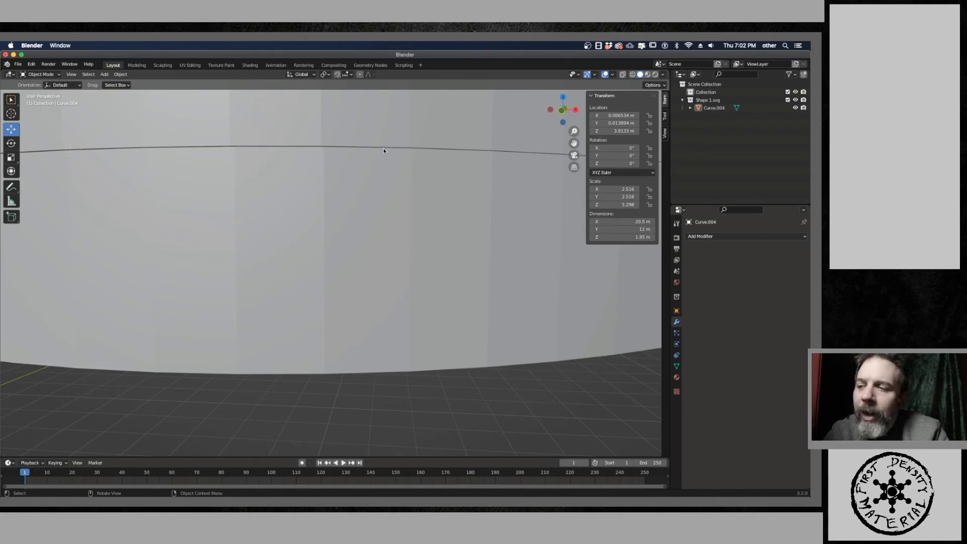
scroll(383, 191, "down", 8)
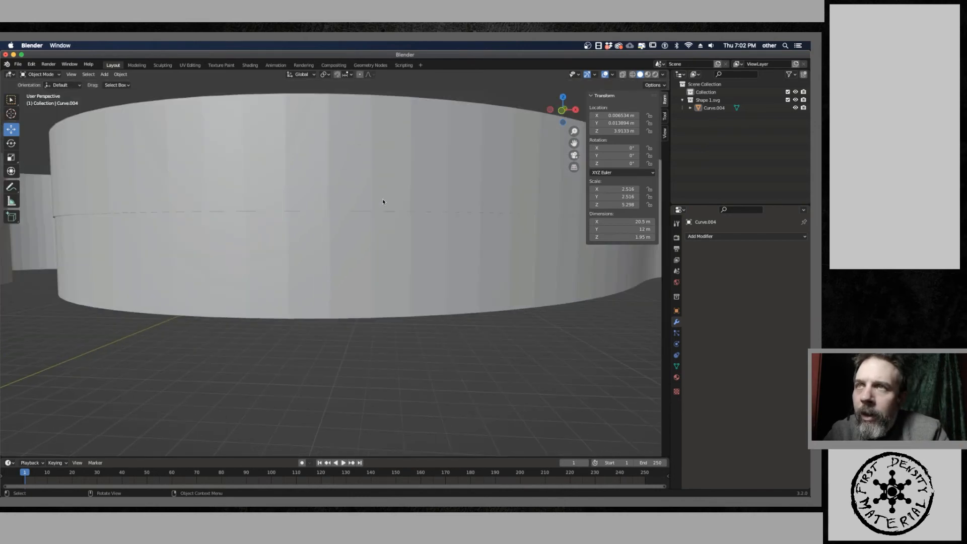
left_click(385, 262)
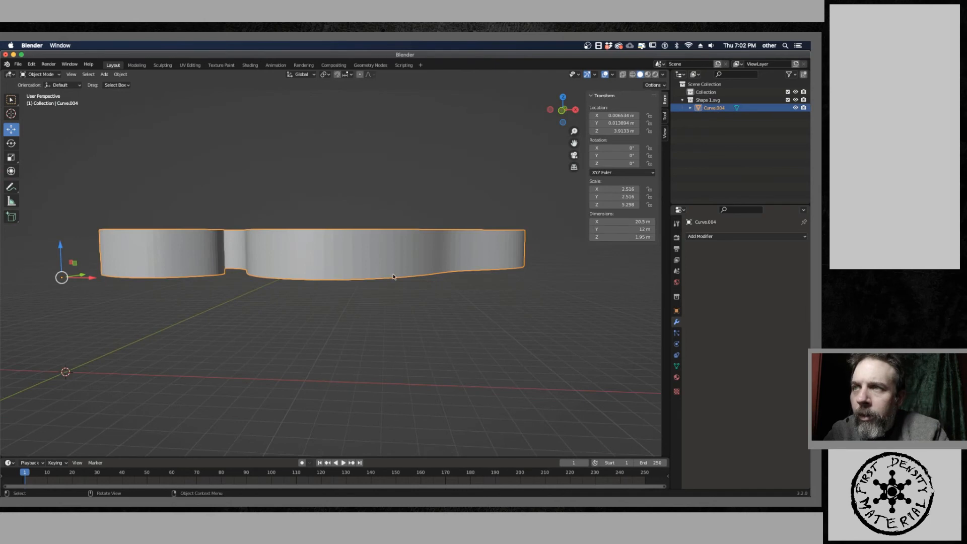
middle_click_drag(394, 277, 393, 300)
- Undo the outline's deletion, the merged tentacle's raise and the applied union, back to the unapplied Boolean modifier
key("ctrl+z")
key("ctrl+z")
key("ctrl+z")
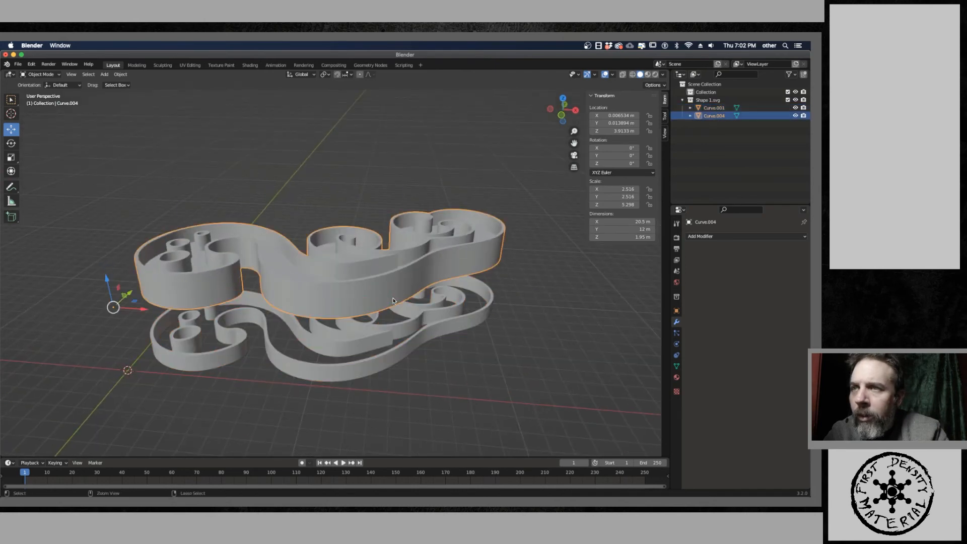
key("ctrl+z")
key("ctrl+z")
key("ctrl+z")
key("ctrl+z")
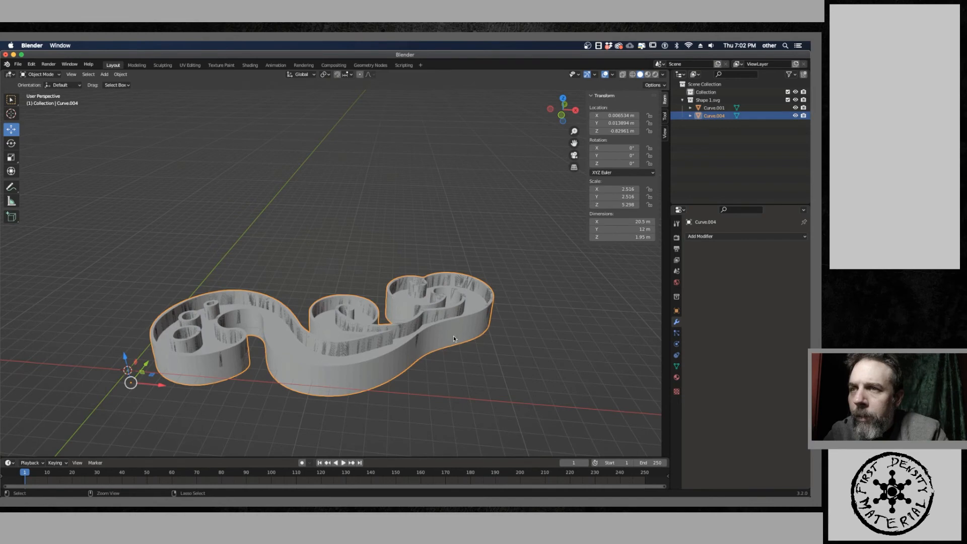
key("ctrl+shift+z")
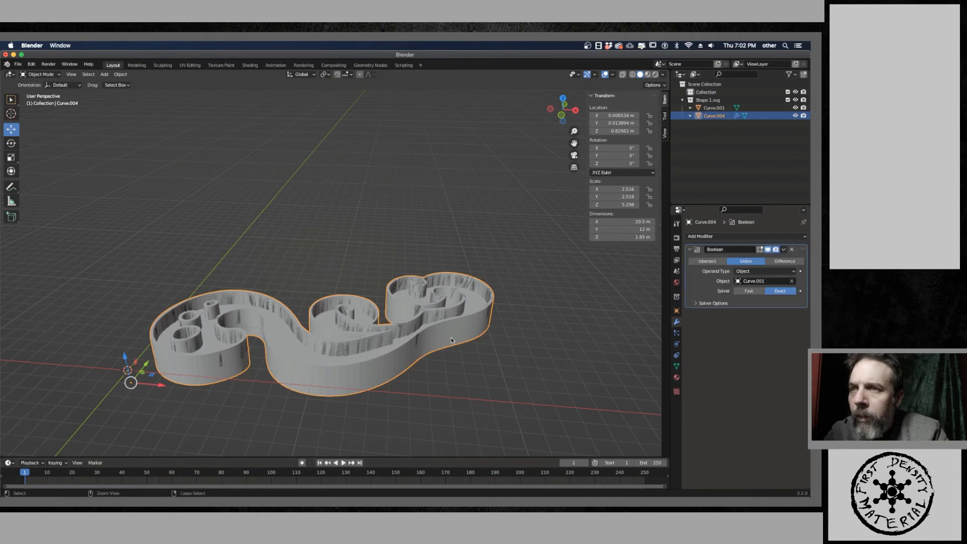
- Undo the Boolean's object assignment and lower the outline slightly in Z so it overlaps the solid tentacle
key("ctrl+z")
middle_click_drag(484, 364, 478, 317)
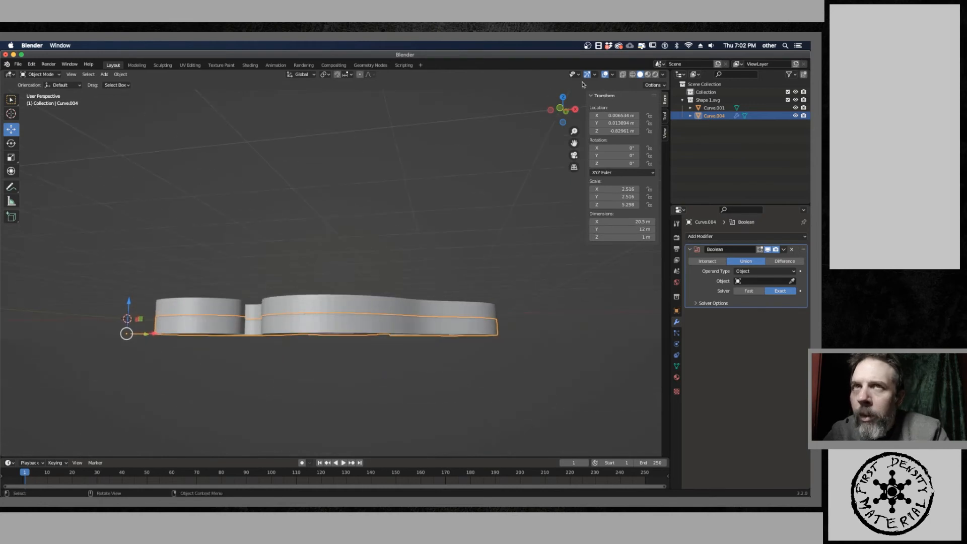
left_click(622, 75)
middle_click_drag(168, 273, 171, 277)
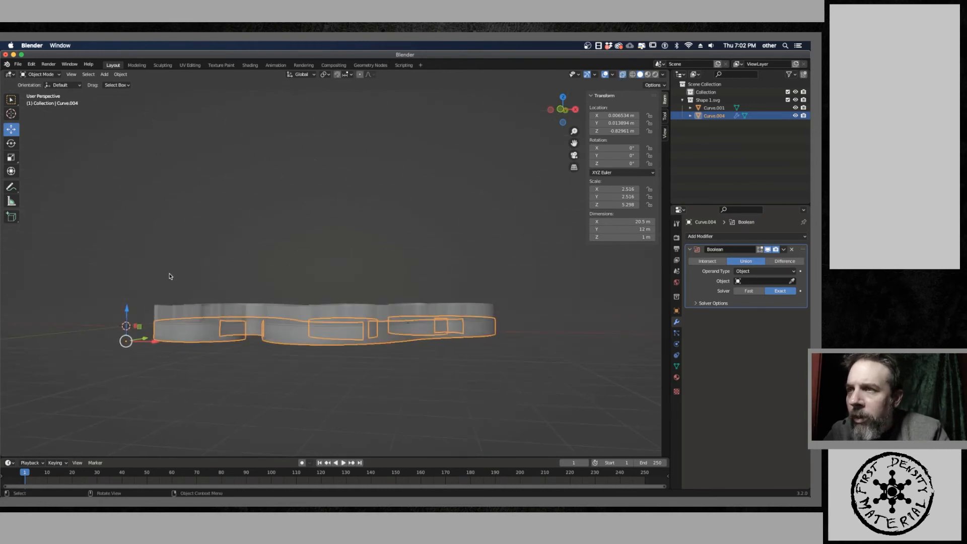
left_click_drag(151, 275, 492, 312)
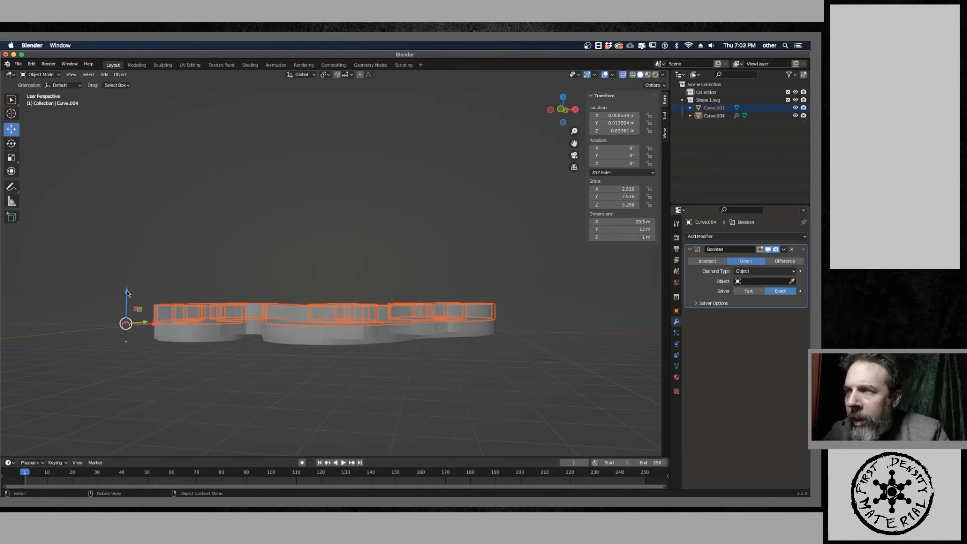
left_click_drag(127, 292, 127, 293)
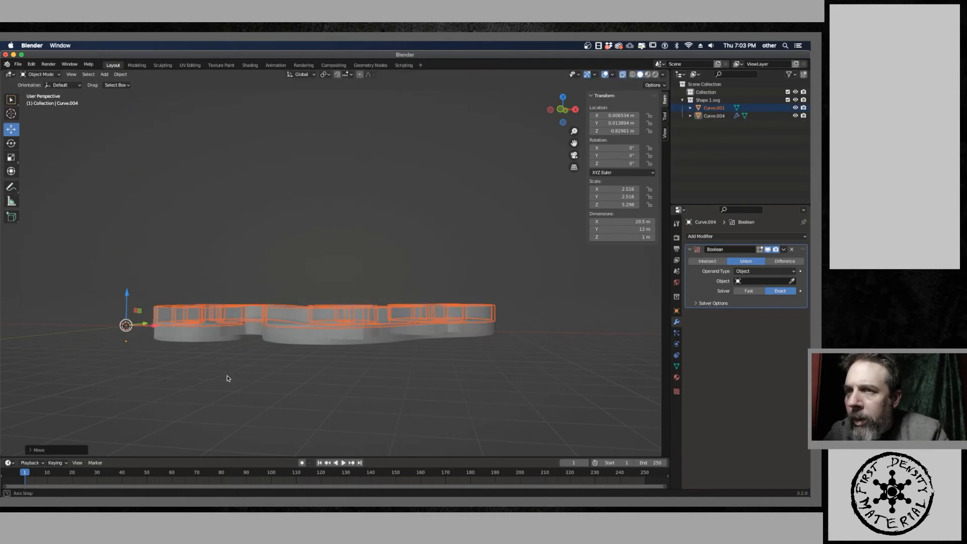
- Set Curve.001 as the object of the solid tentacle's Union Boolean and apply the modifier
left_click(369, 338)
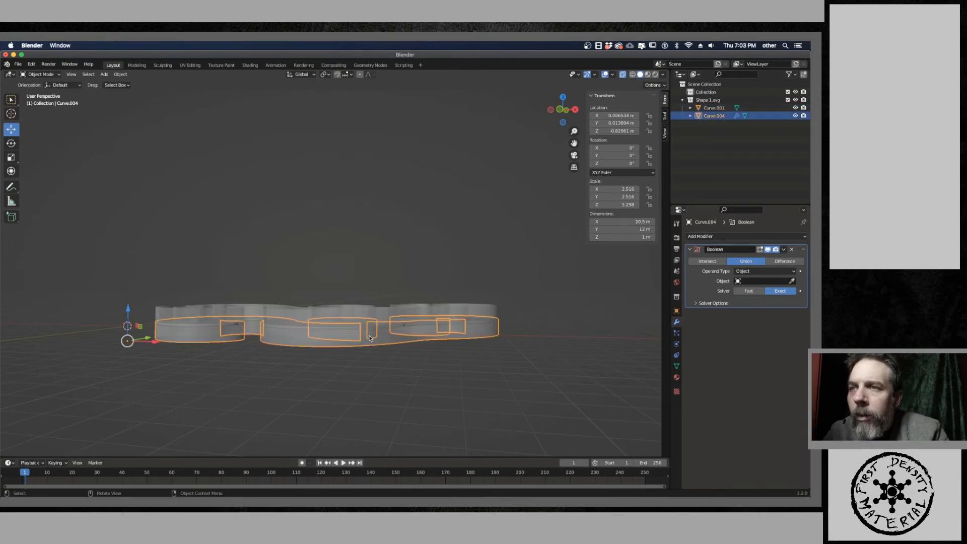
middle_click_drag(628, 277, 632, 291)
left_click(739, 282)
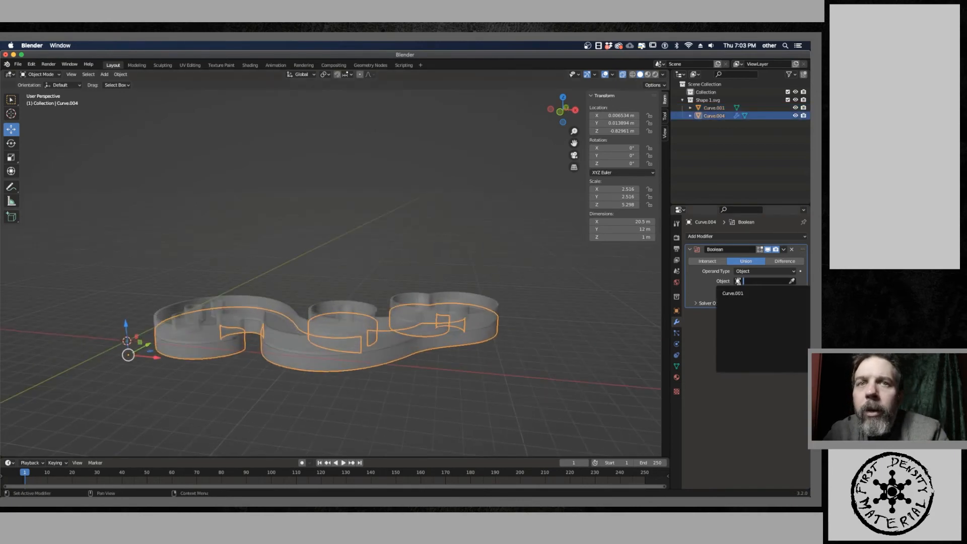
key("Return")
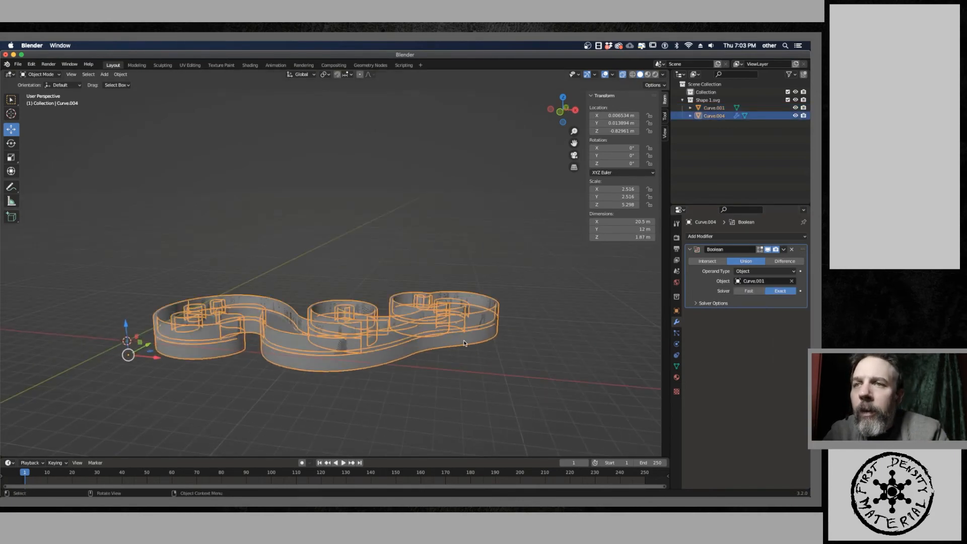
left_click(784, 249)
key("ctrl+a")
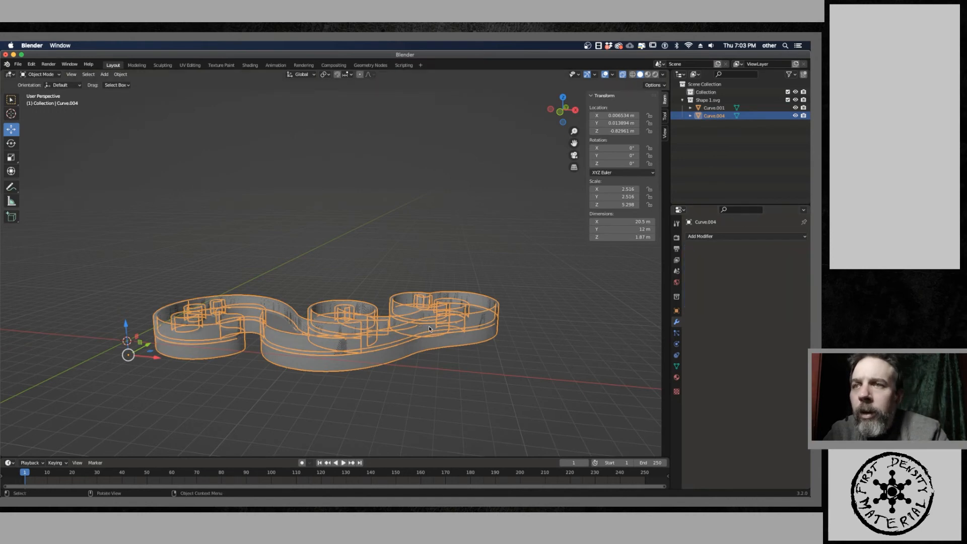
- Delete the separate outline mesh, Curve.001, keeping only the merged tentacle
left_click(428, 326)
key("x")
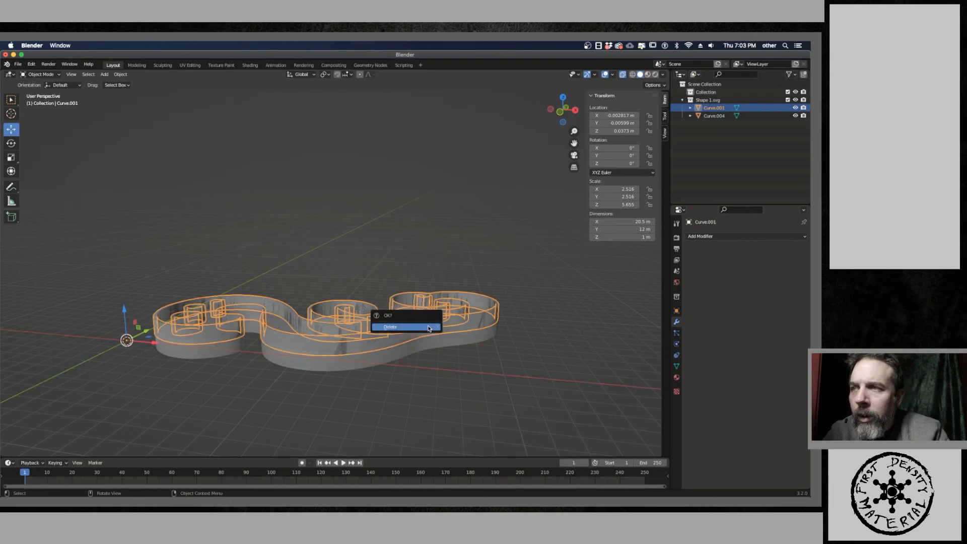
left_click(428, 327)
- Turn off X-ray and examine the merged tentacle's side wall for a seam between the two parts
middle_click_drag(330, 328, 333, 282)
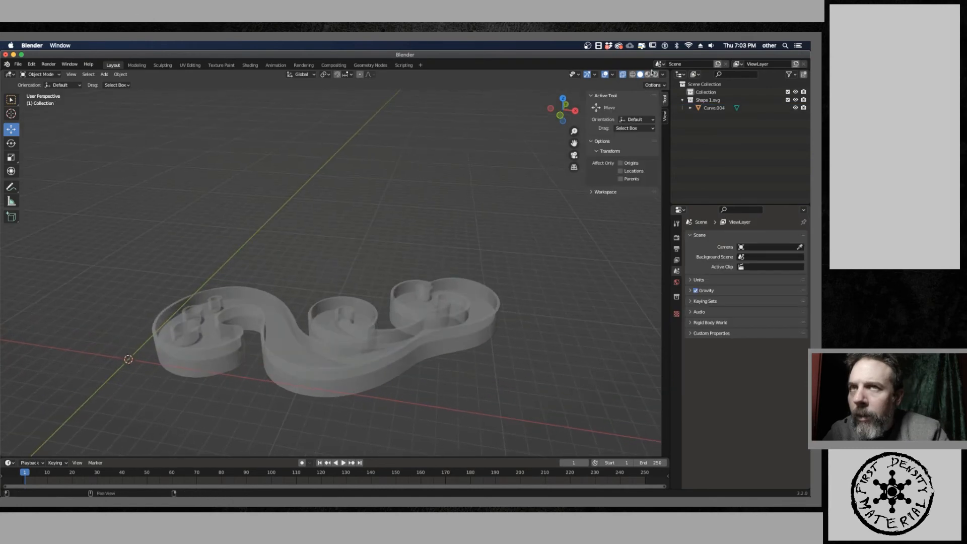
left_click(623, 75)
middle_click_drag(475, 237, 442, 226)
scroll(405, 252, "up", 4)
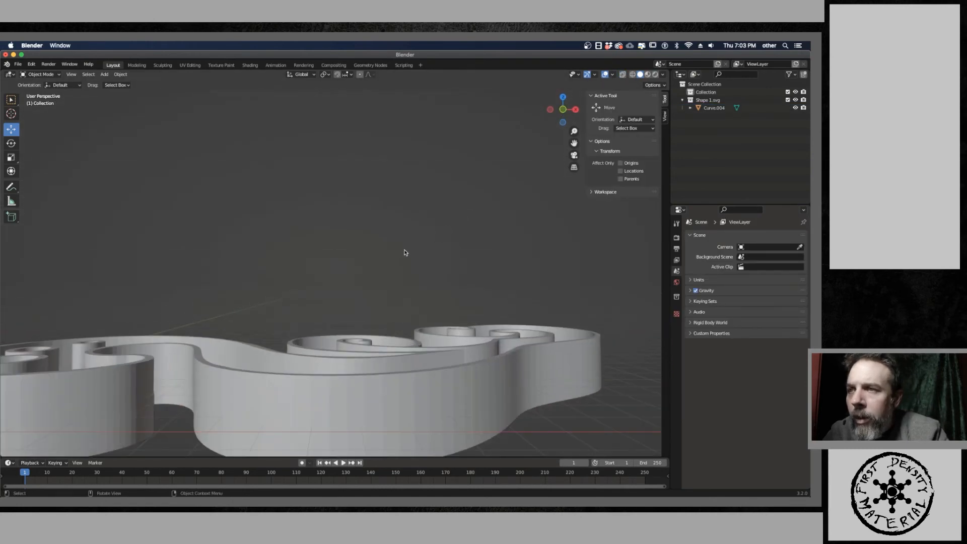
middle_click_drag(406, 253, 460, 270)
scroll(430, 287, "up", 3)
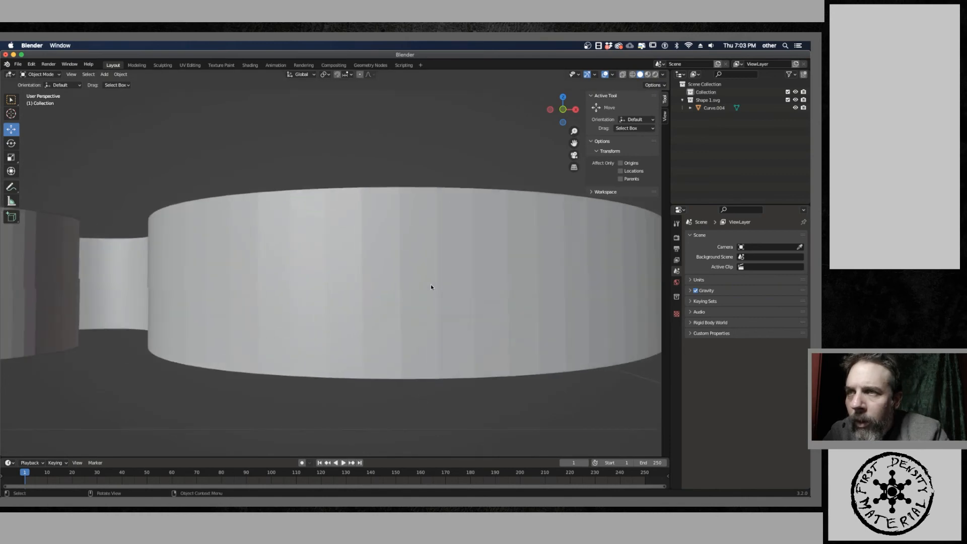
scroll(412, 275, "down", 6)
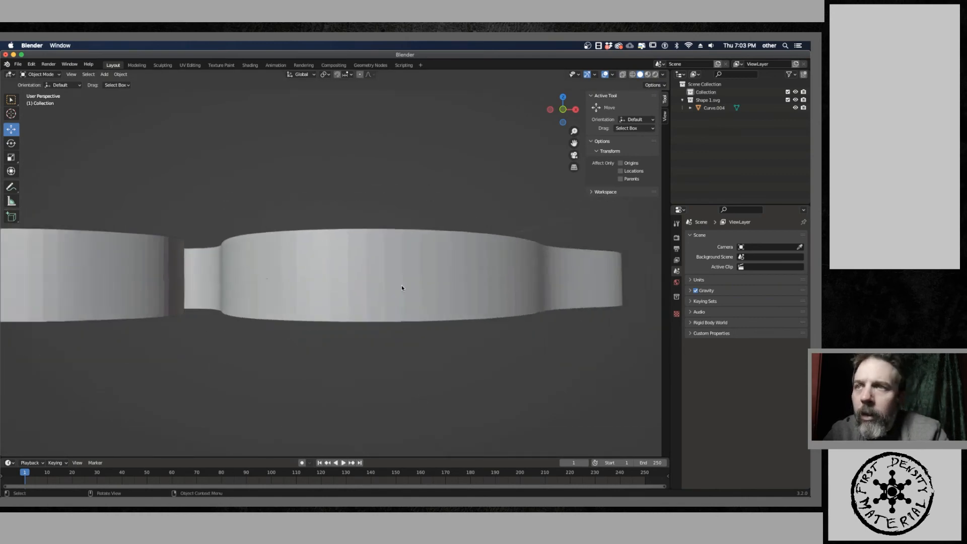
middle_click_drag(400, 285, 344, 290)
- Export the merged tentacle to the Desktop as an STL file named scroll, with Selection Only enabled
left_click(343, 290)
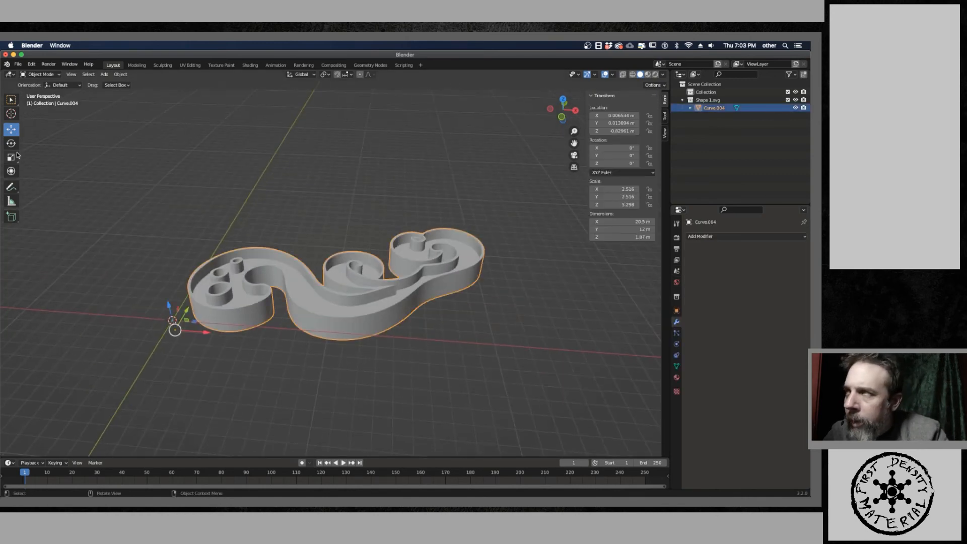
left_click(17, 64)
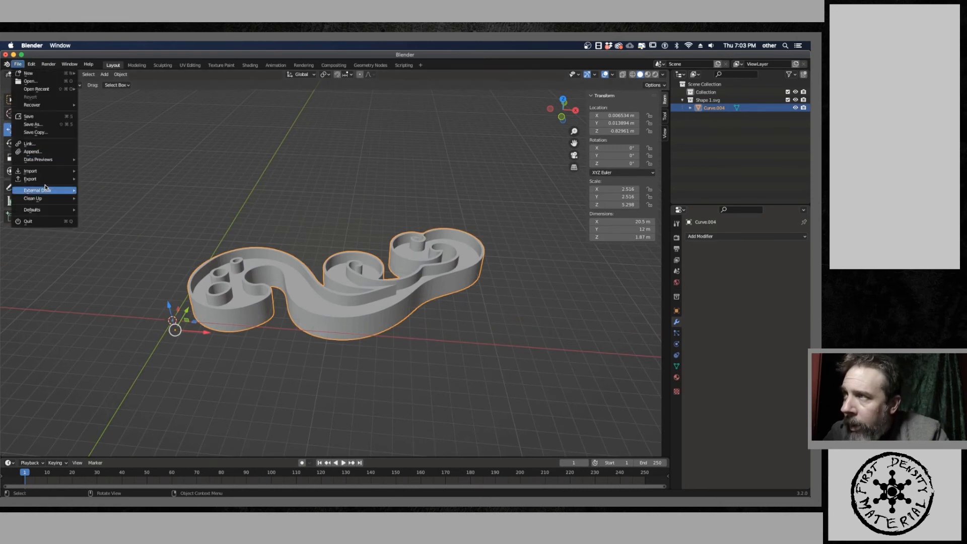
mouse_move(45, 179)
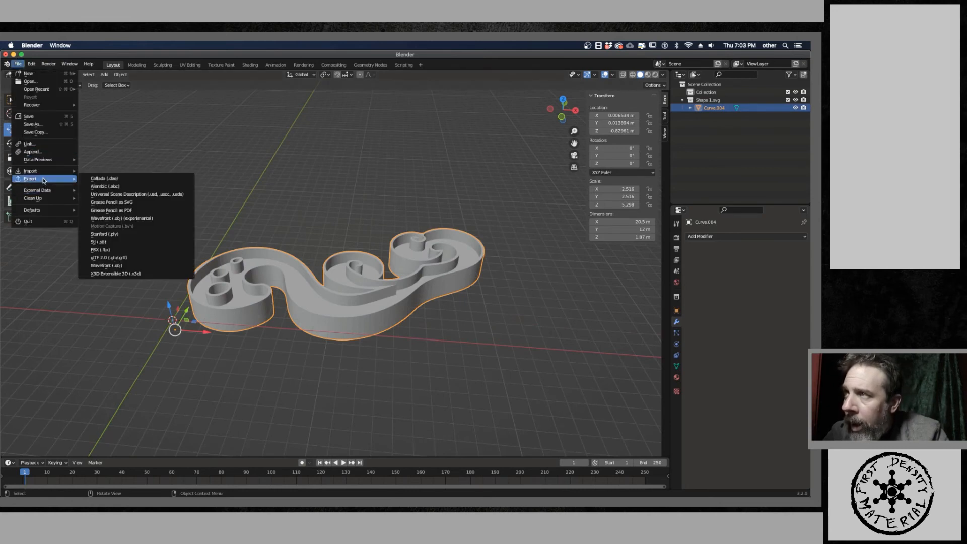
left_click(177, 242)
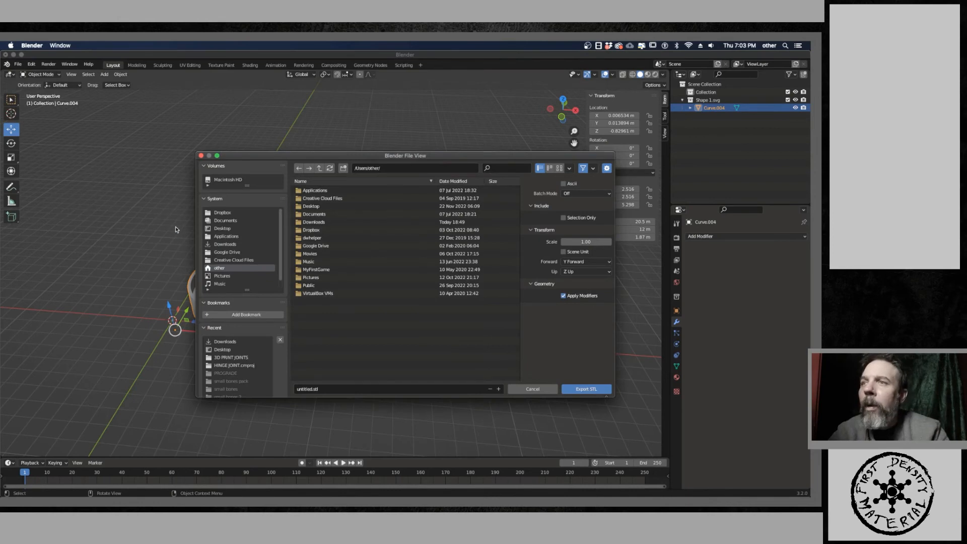
left_click(226, 230)
left_click(327, 390)
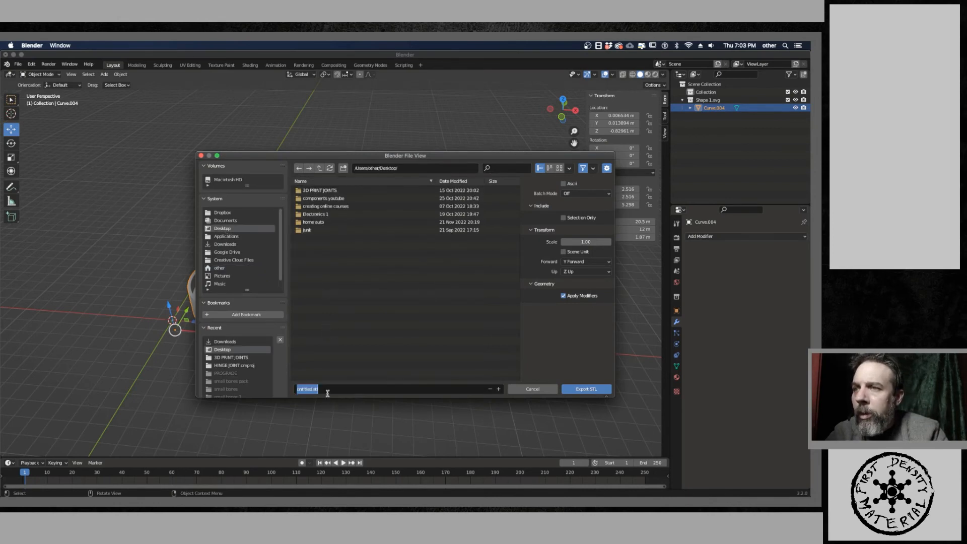
type("scro")
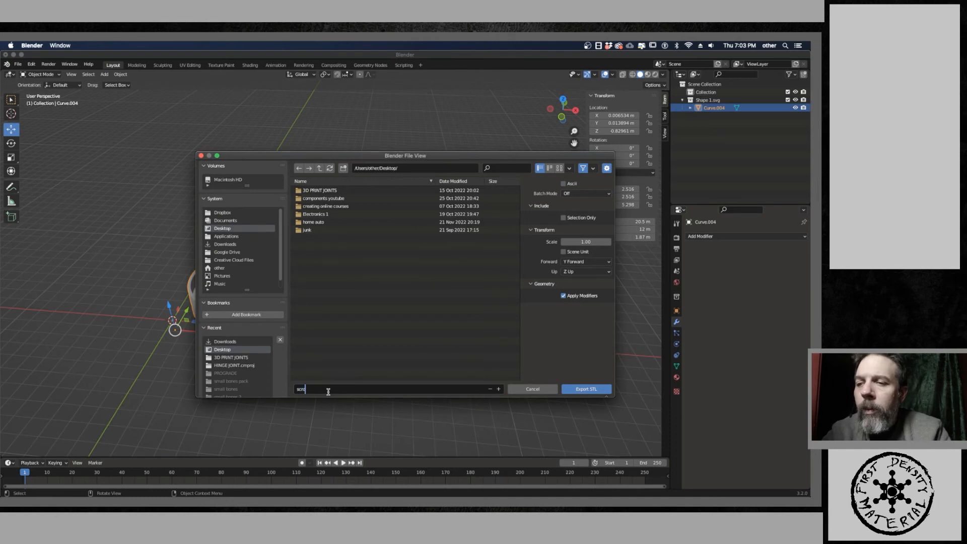
type("ll")
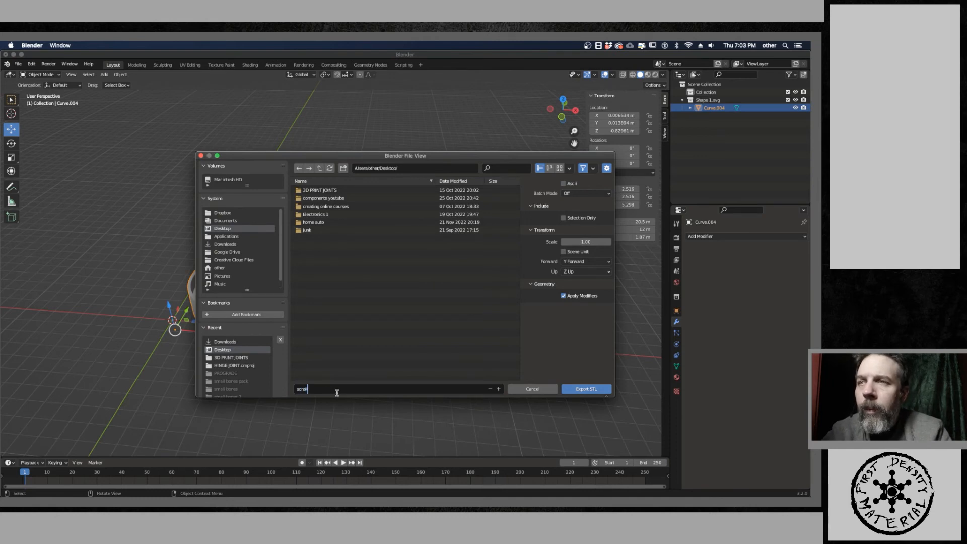
left_click(564, 219)
left_click(578, 389)
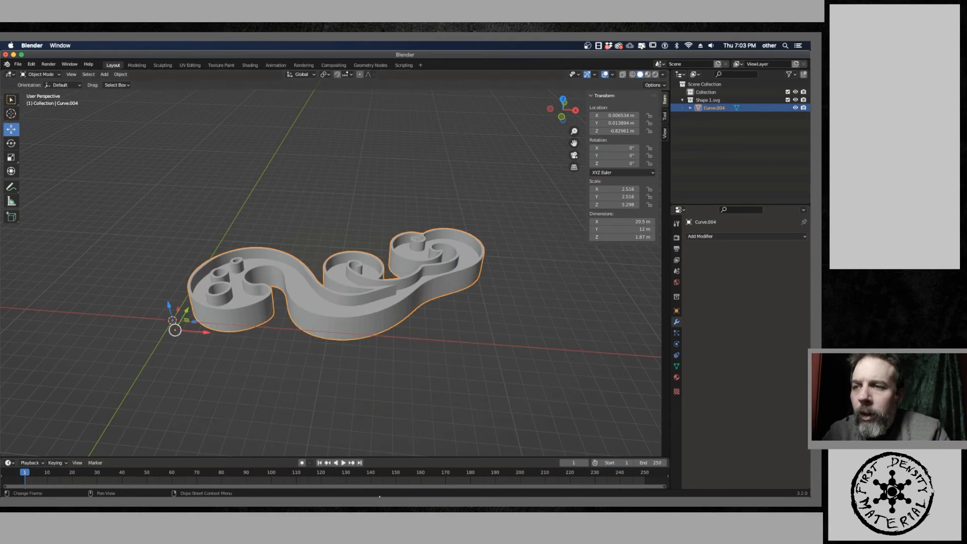
- Search the installed applications and launch CHITUBOX
mouse_move(379, 496)
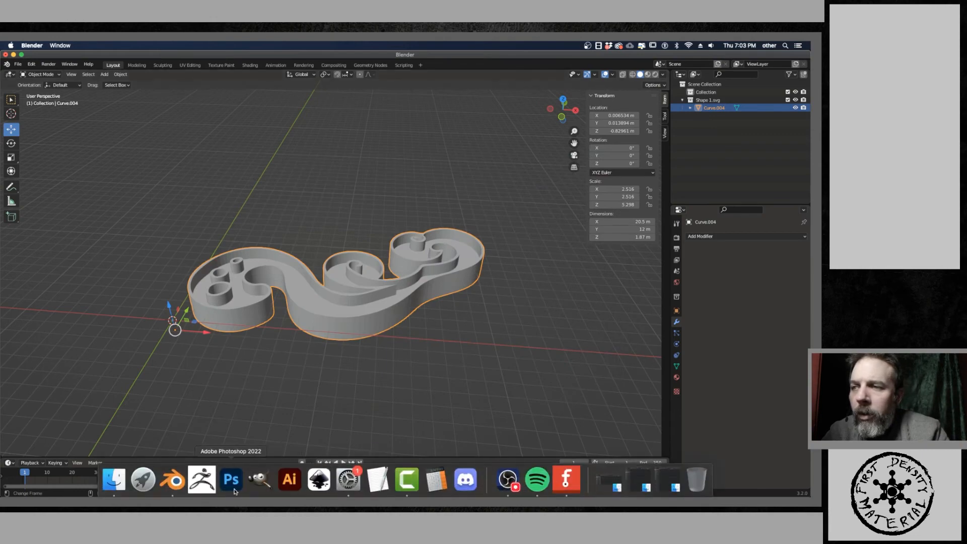
left_click(143, 479)
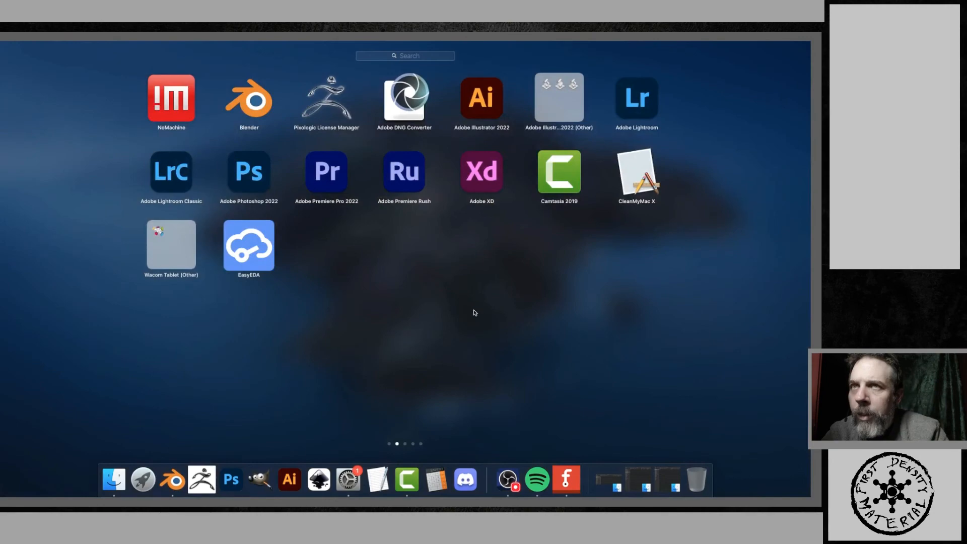
left_click(404, 57)
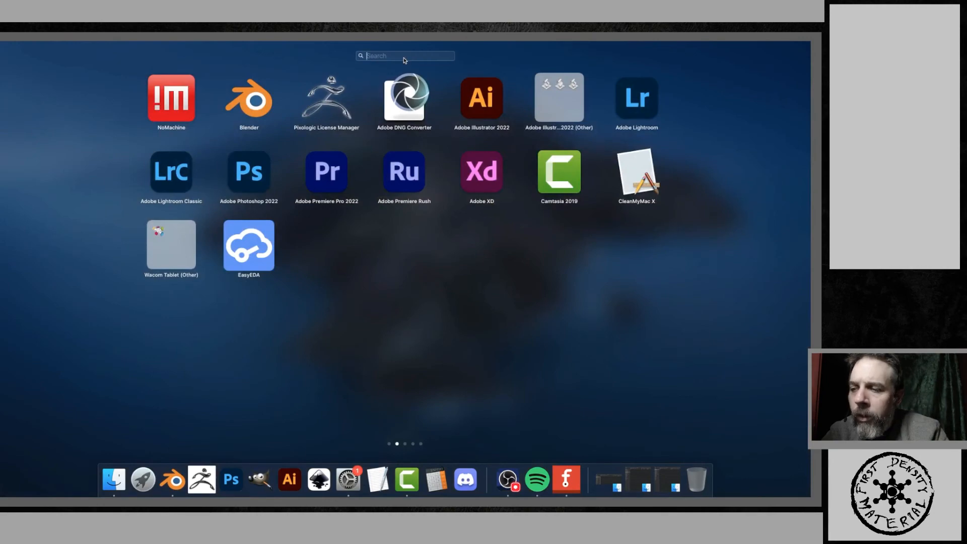
type("c")
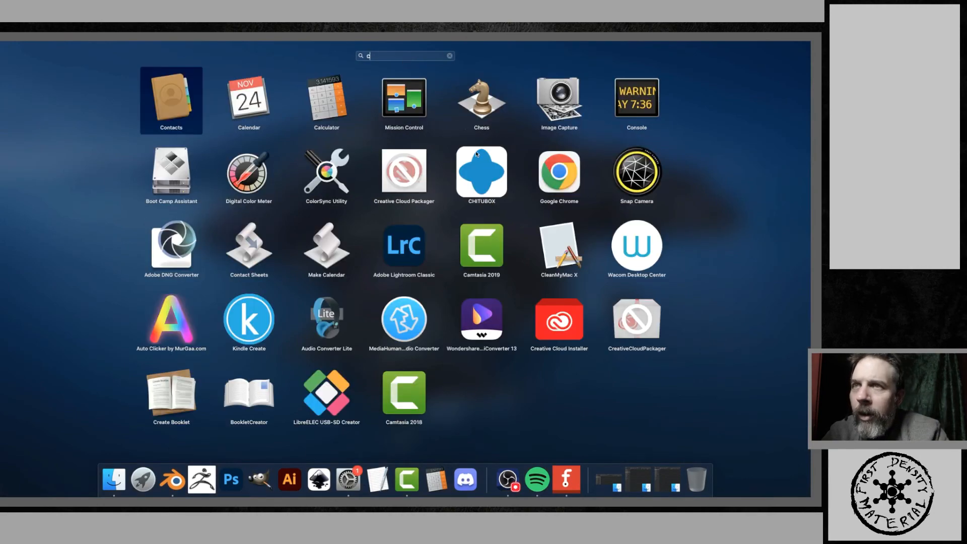
left_click(476, 153)
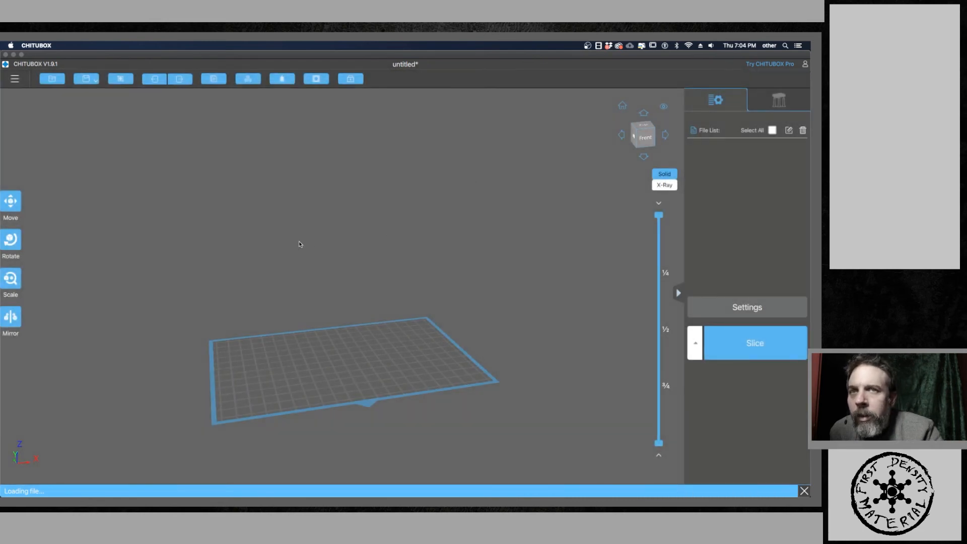
- Delete the preloaded CatSkull_top.stl model from the build plate
scroll(299, 242, "up", 3)
right_click_drag(292, 249, 313, 204)
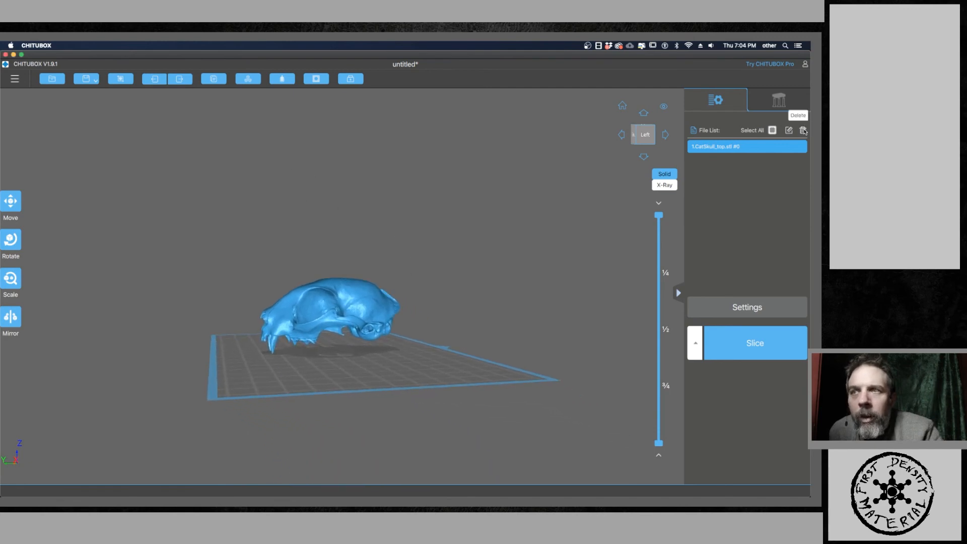
left_click(803, 130)
- Open scroll.stl from the Desktop and inspect its size on the build plate
right_click_drag(360, 246, 348, 217)
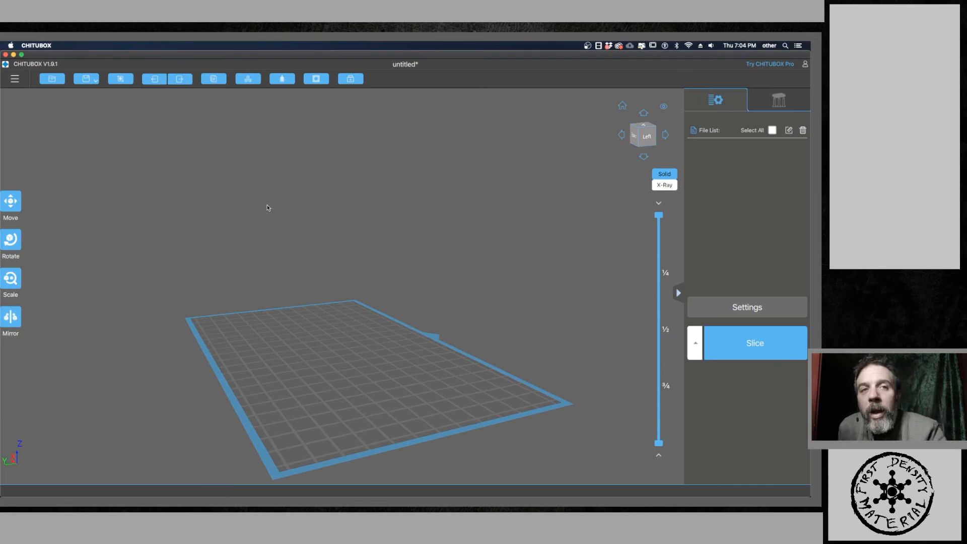
left_click_drag(265, 245, 321, 253)
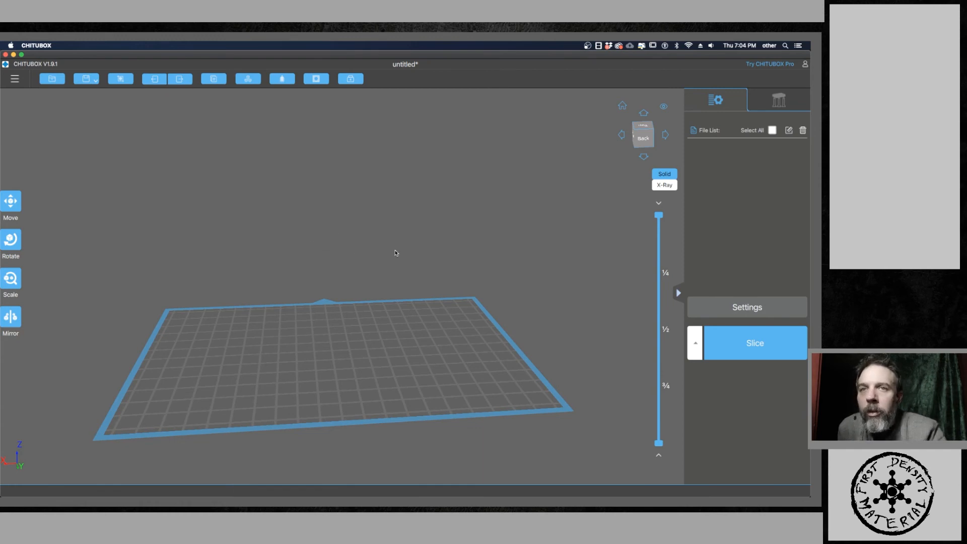
left_click_drag(386, 247, 328, 233)
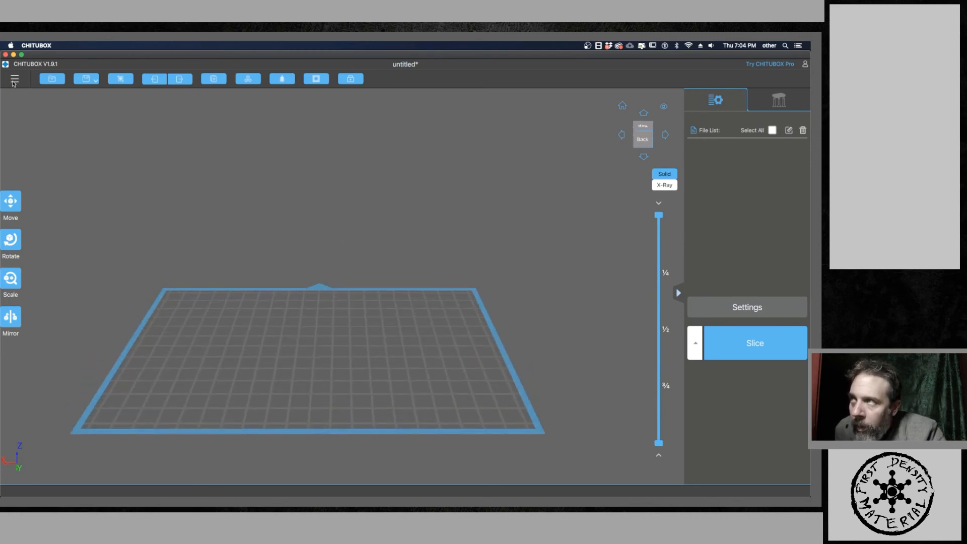
left_click(14, 80)
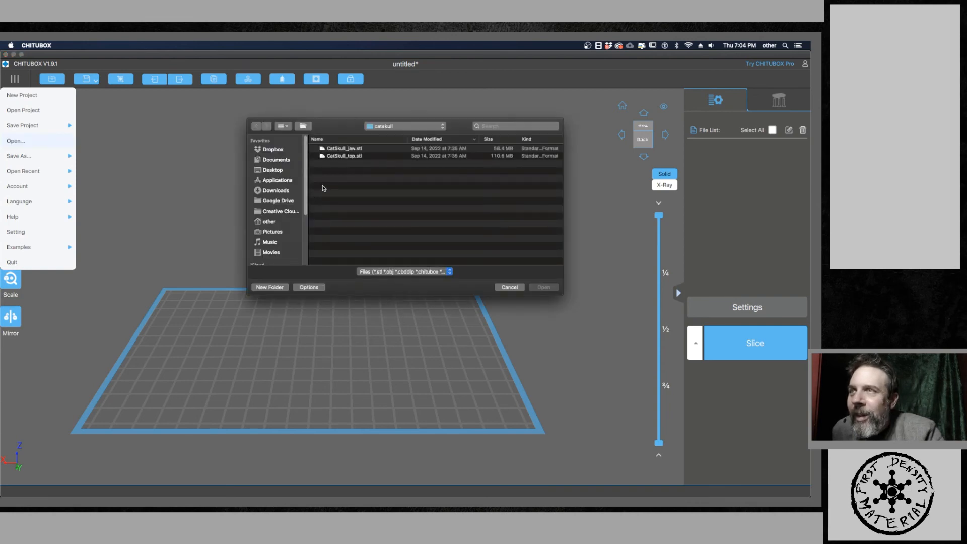
left_click(272, 170)
left_click(347, 148)
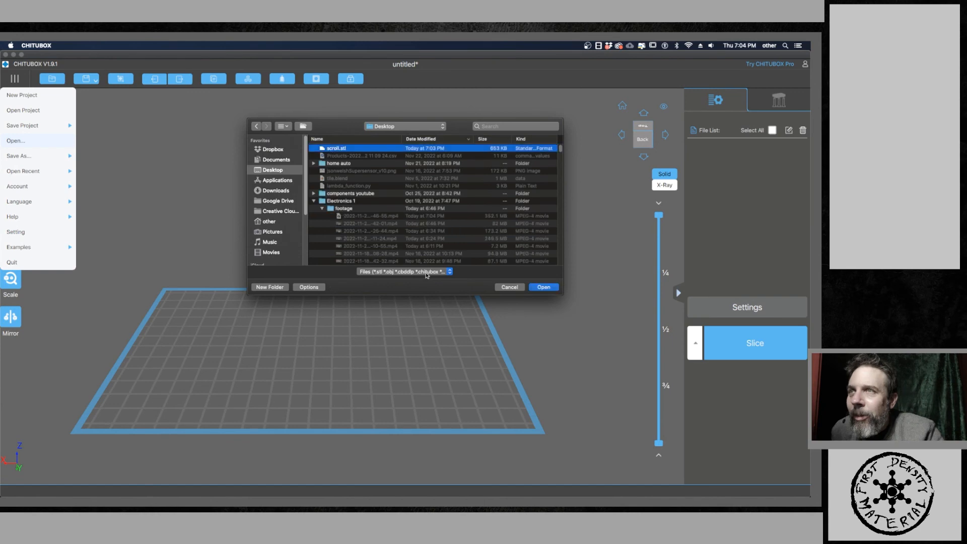
left_click(541, 290)
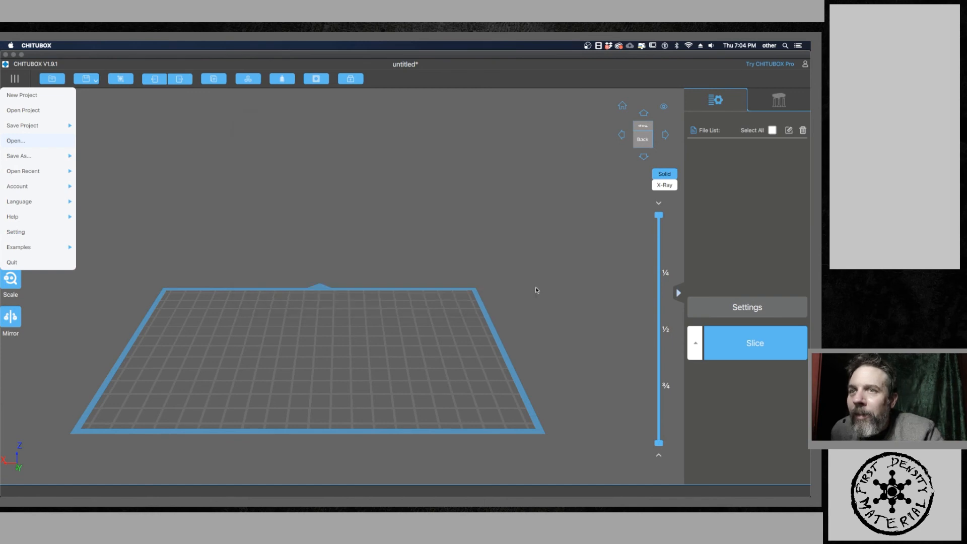
scroll(337, 321, "up", 5)
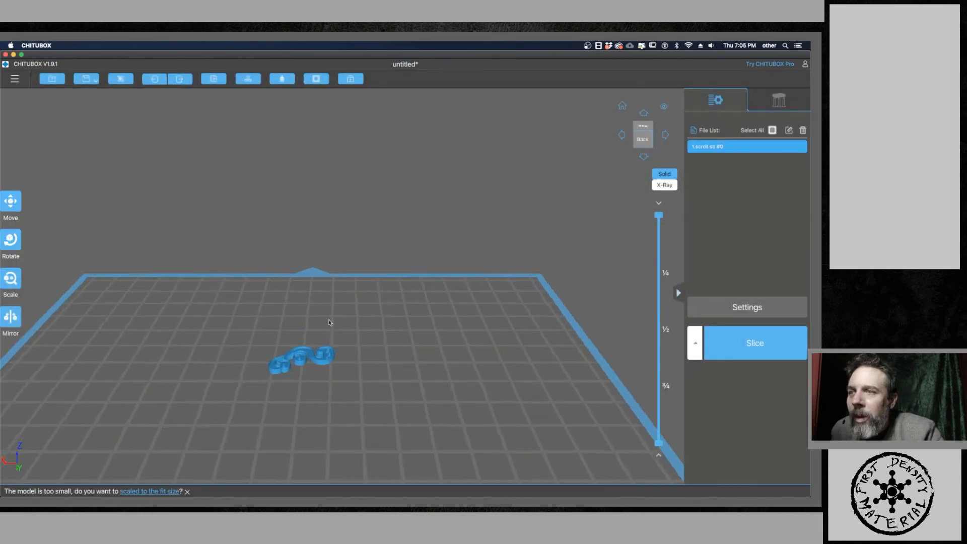
mouse_move(303, 283)
left_mouse_down()
mouse_move(351, 216)
mouse_move(338, 196)
mouse_move(306, 186)
mouse_move(285, 223)
mouse_move(325, 245)
mouse_move(318, 237)
mouse_move(311, 256)
mouse_move(213, 255)
mouse_move(222, 230)
mouse_move(294, 246)
mouse_move(311, 289)
mouse_move(312, 276)
left_mouse_up()
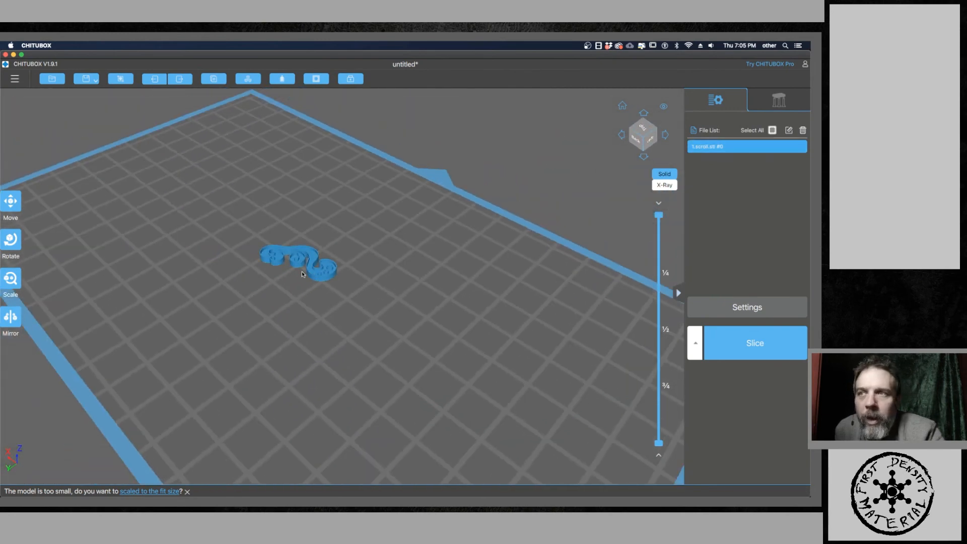
right_click_drag(266, 261, 301, 243)
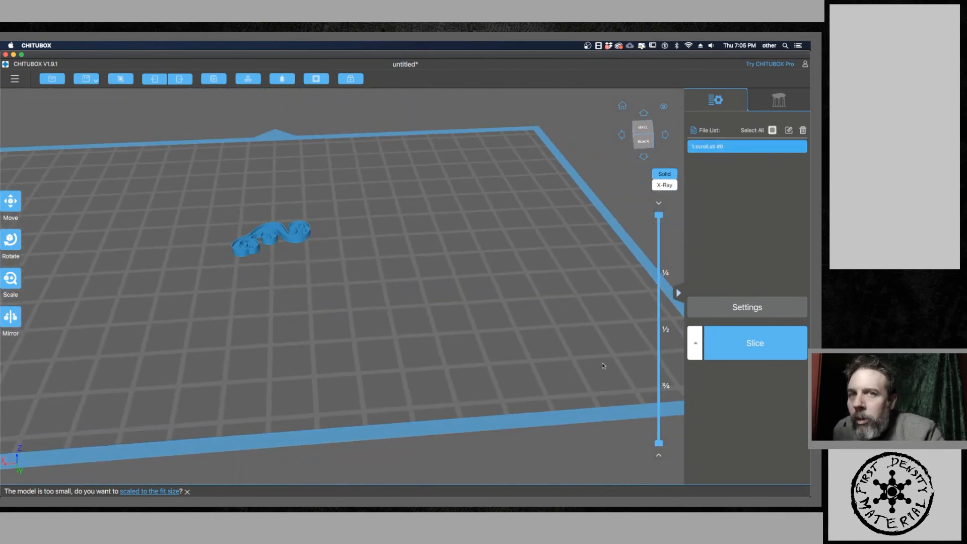
left_click(758, 346)
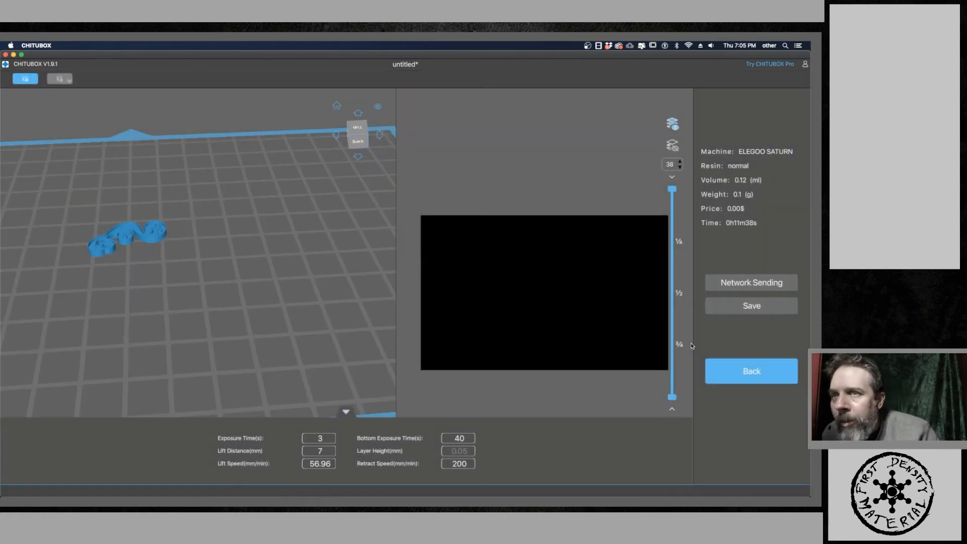
left_click(730, 375)
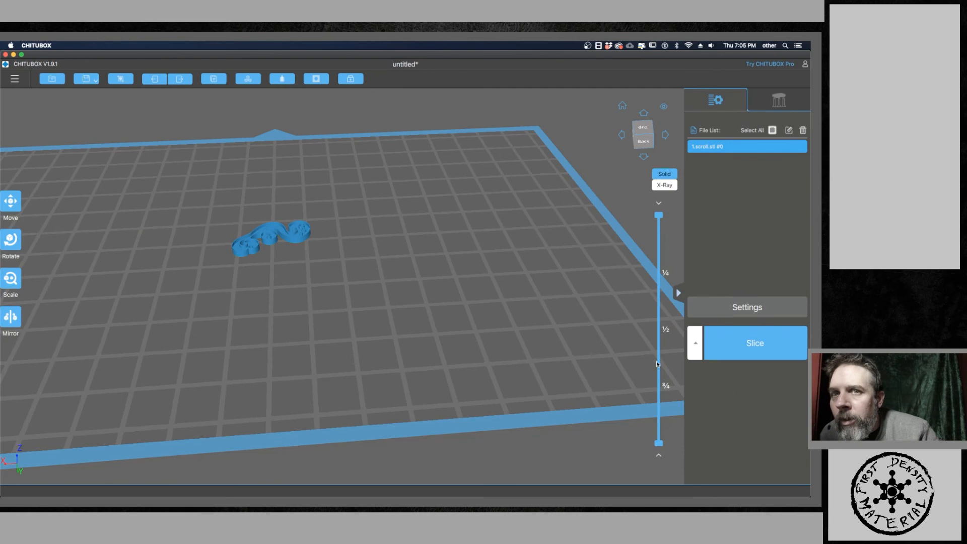
left_click(738, 346)
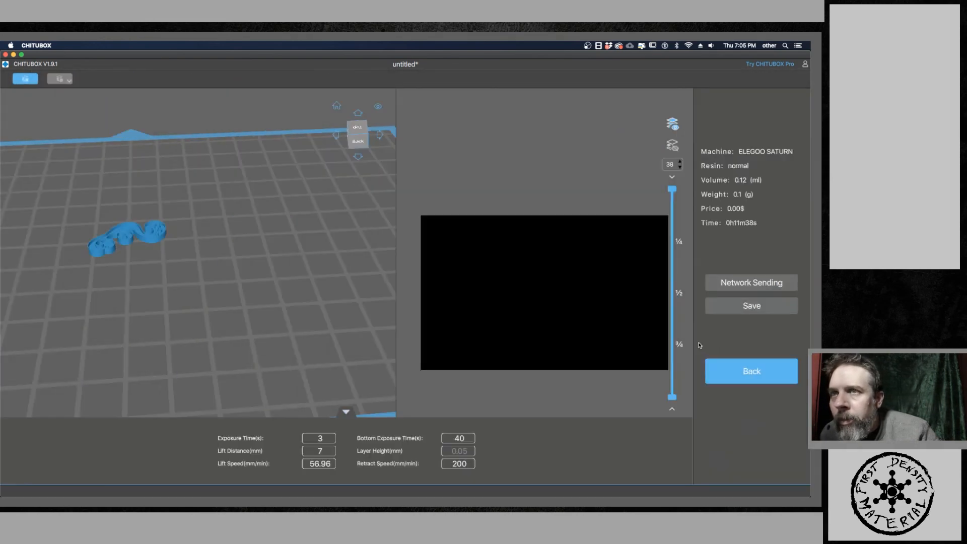
left_click(753, 372)
- Slice the scroll model and save the sliced file to the Desktop as _scroll
left_click(736, 344)
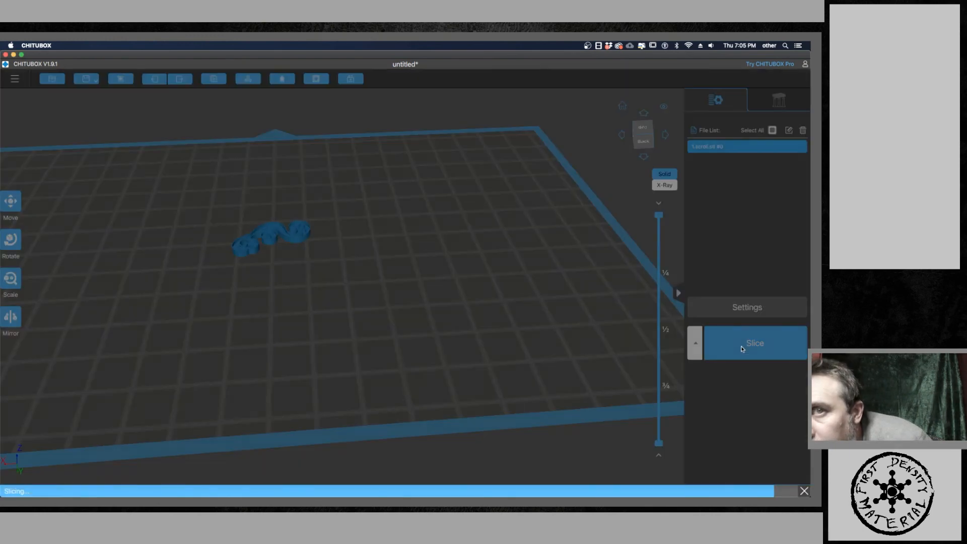
left_click(732, 311)
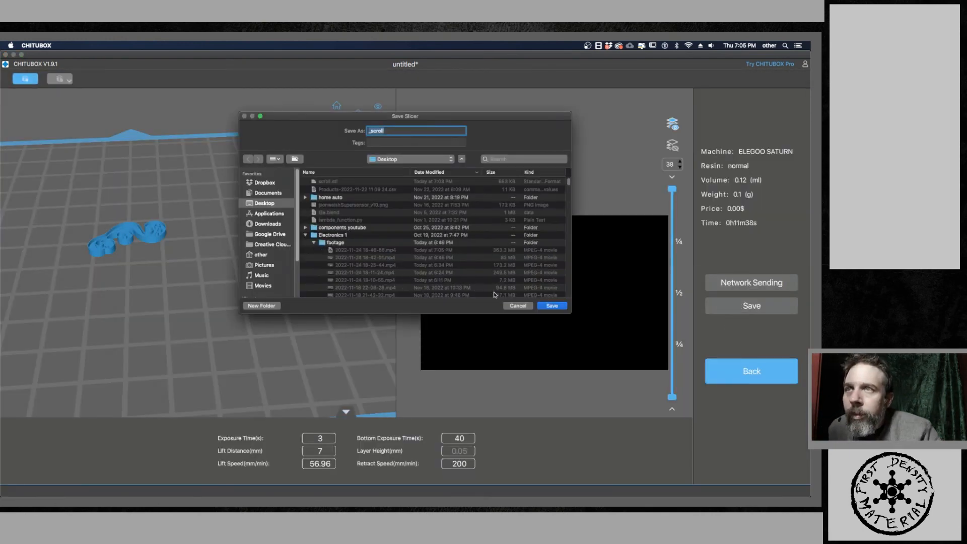
left_click(551, 307)
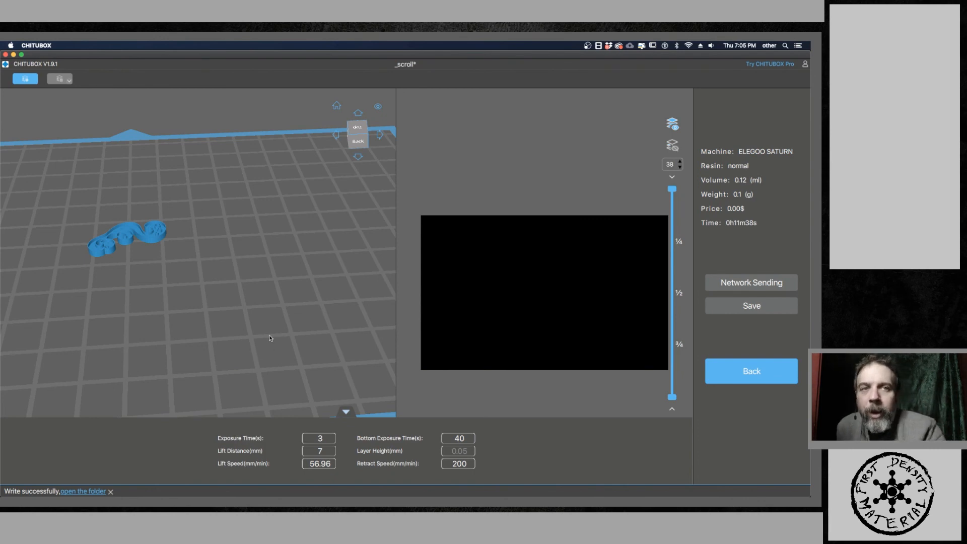
- Examine the sliced scroll model on the build plate from low and raised angles, close up and from farther away
left_click_drag(211, 326, 200, 297)
scroll(199, 298, "up", 5)
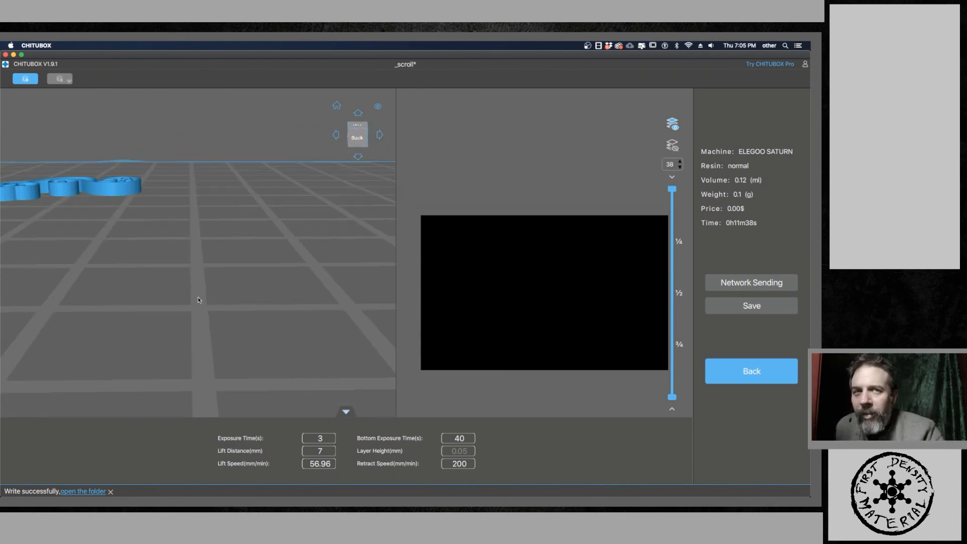
middle_click_drag(201, 298, 271, 375)
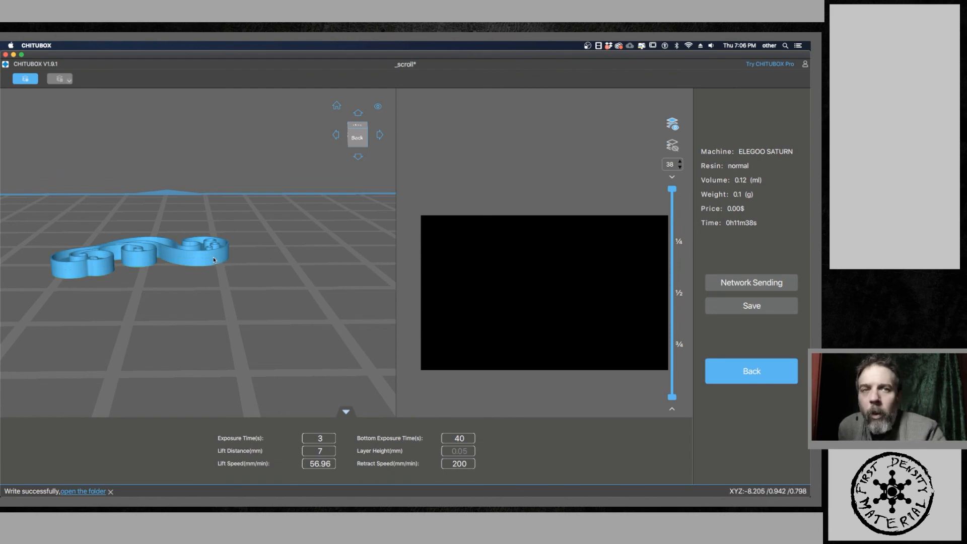
scroll(213, 259, "up", 5)
scroll(212, 258, "down", 8)
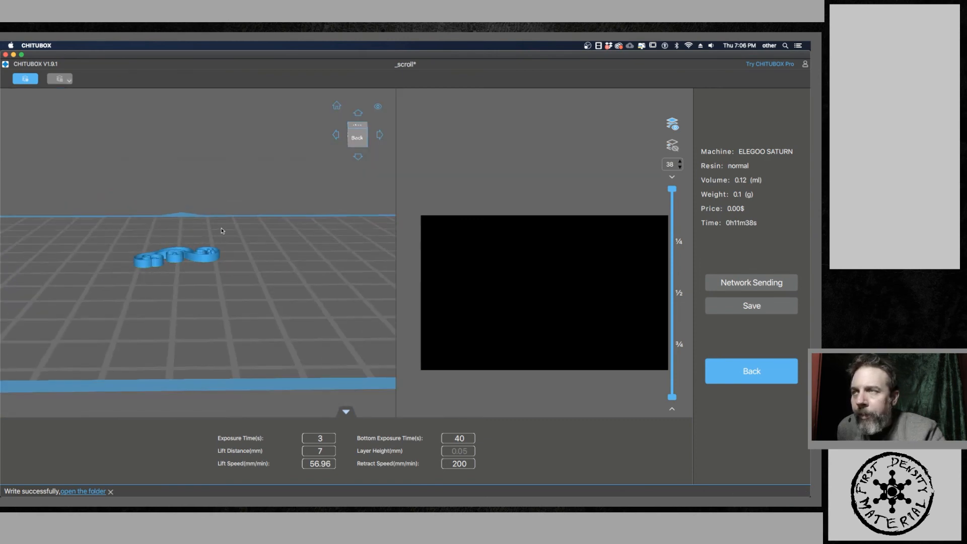
left_click_drag(222, 231, 223, 267)
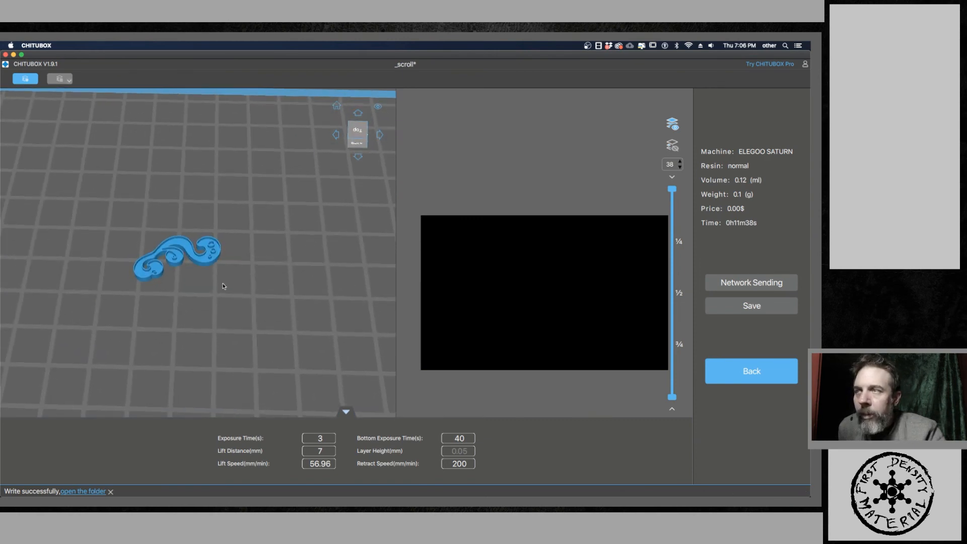
right_click_drag(224, 286, 327, 281)
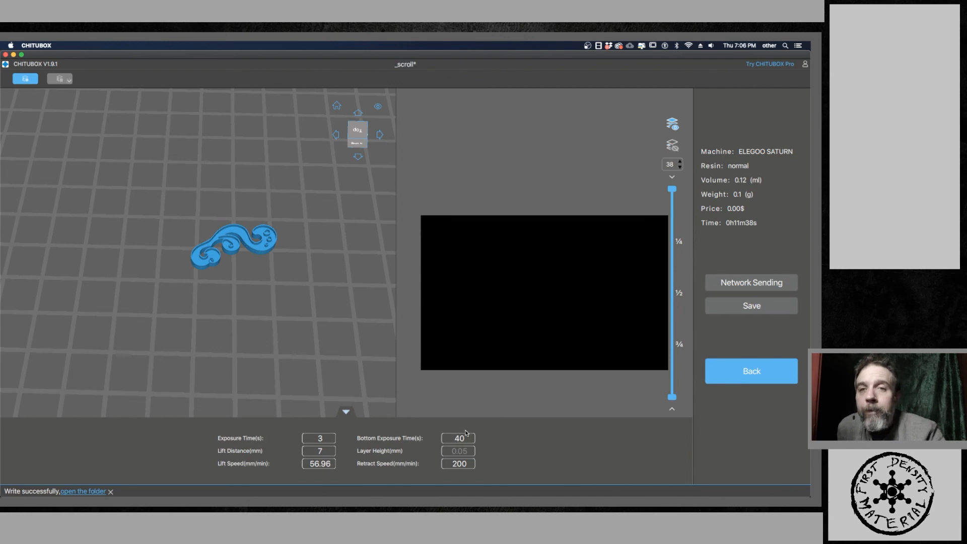
mouse_move(508, 495)
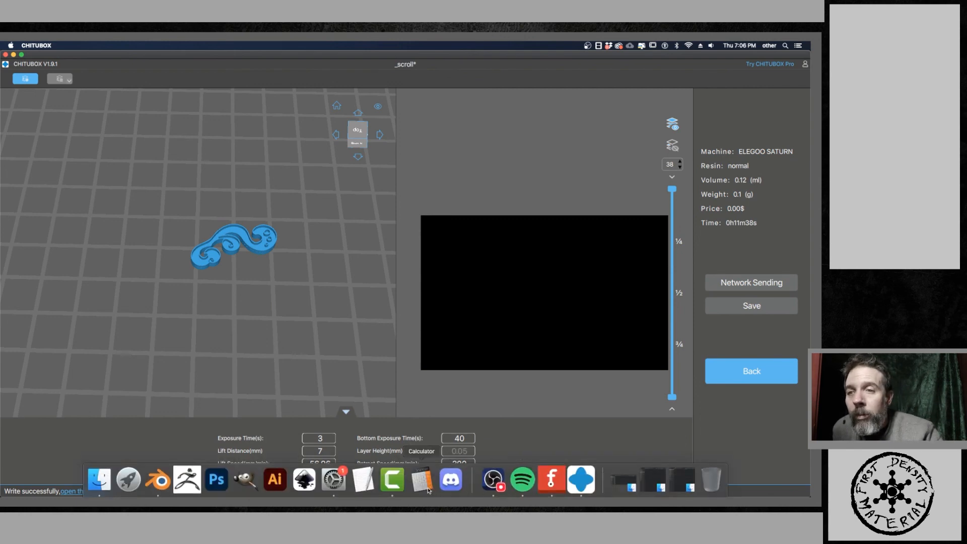
left_click(492, 481)
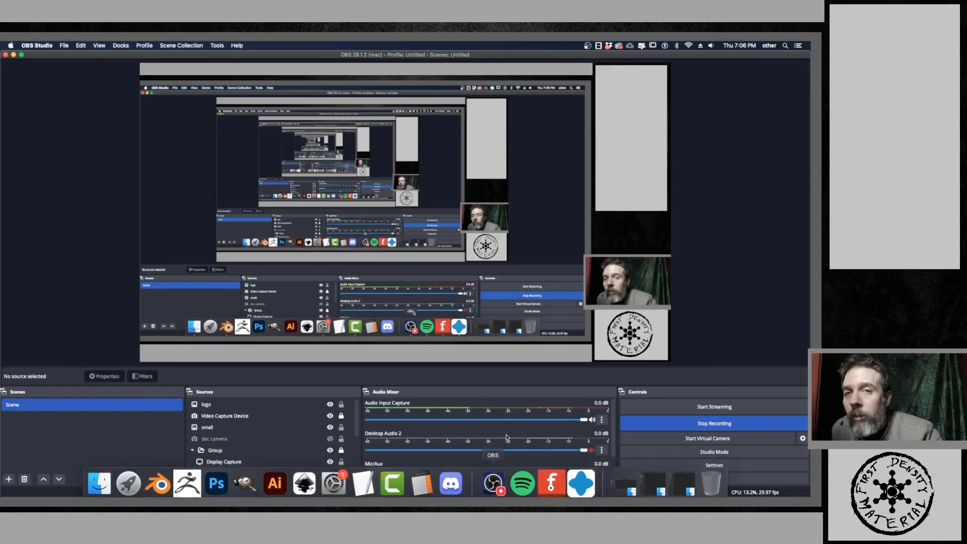